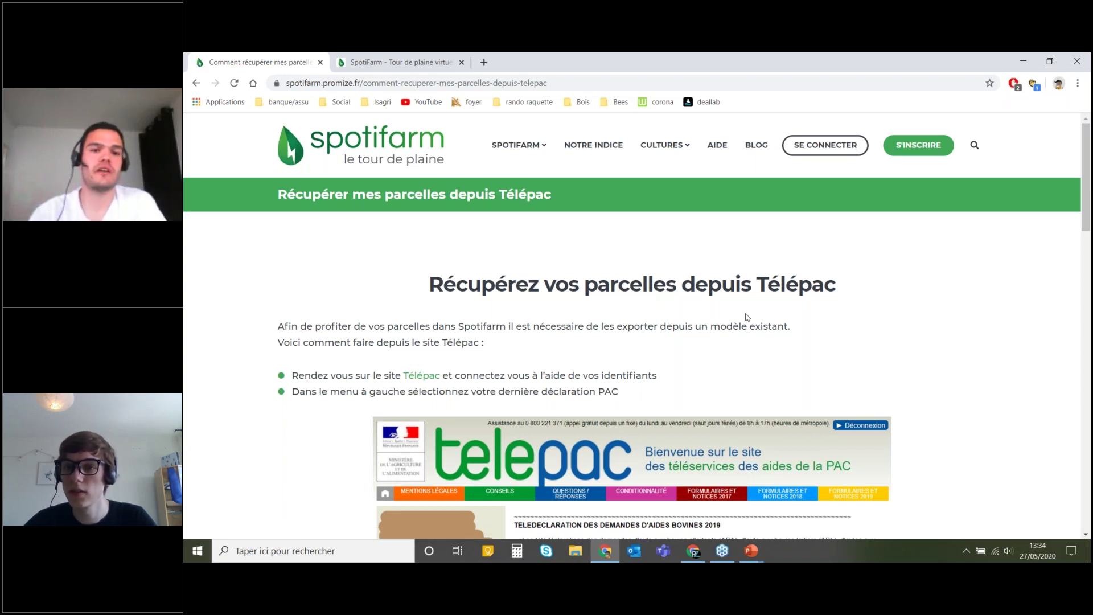
Step: Read through the Télépac guide on exporting parcels, down to the parcel file download and Spotifarm import instructions
scroll(747, 317, down, 1)
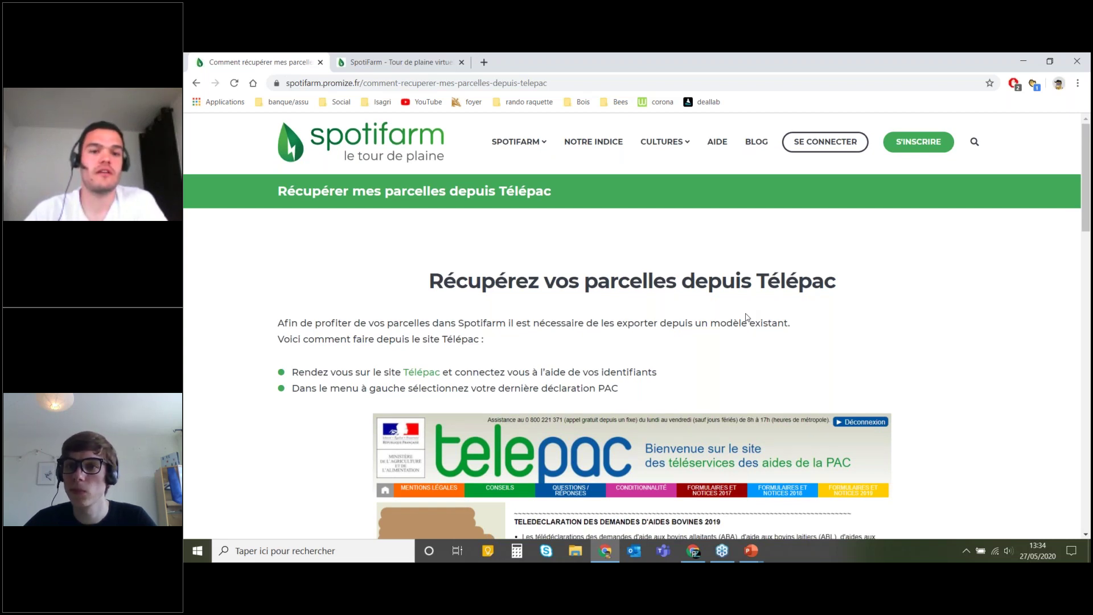
scroll(746, 317, down, 3)
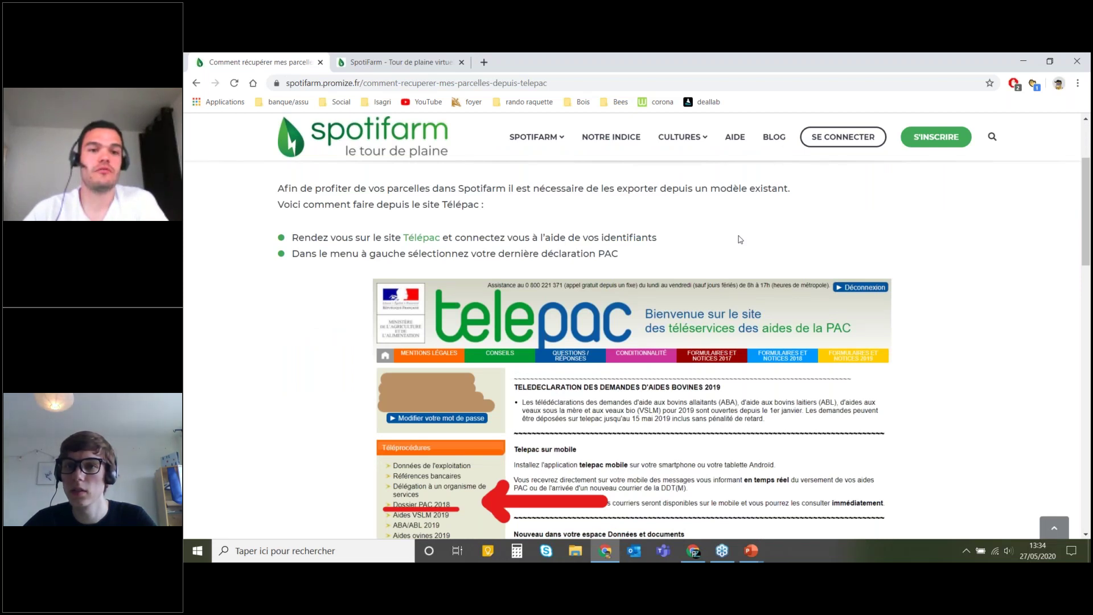
scroll(753, 288, down, 1)
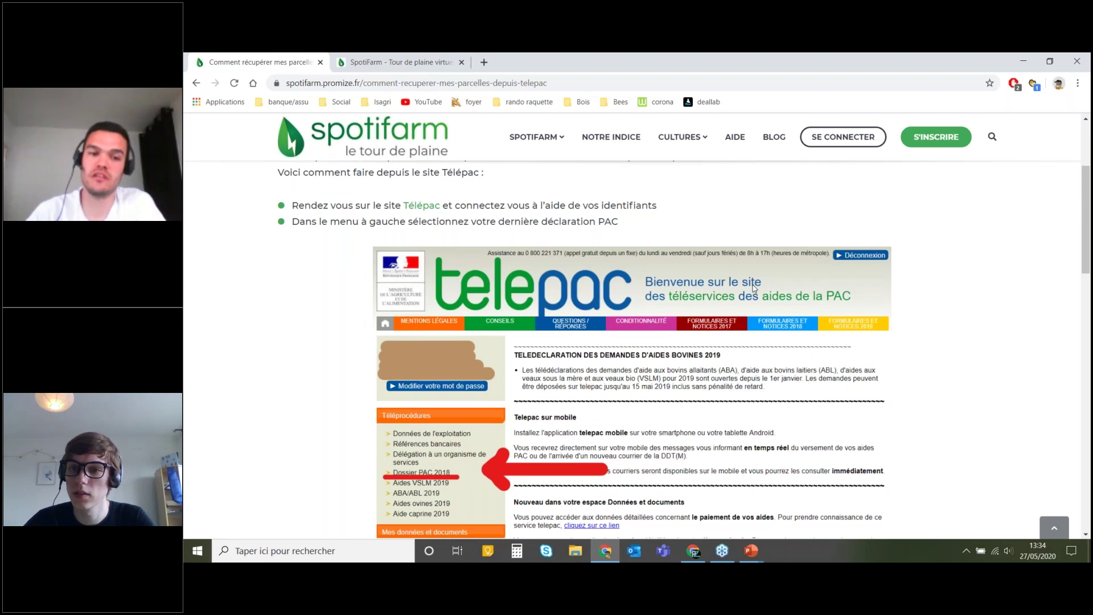
scroll(557, 458, down, 4)
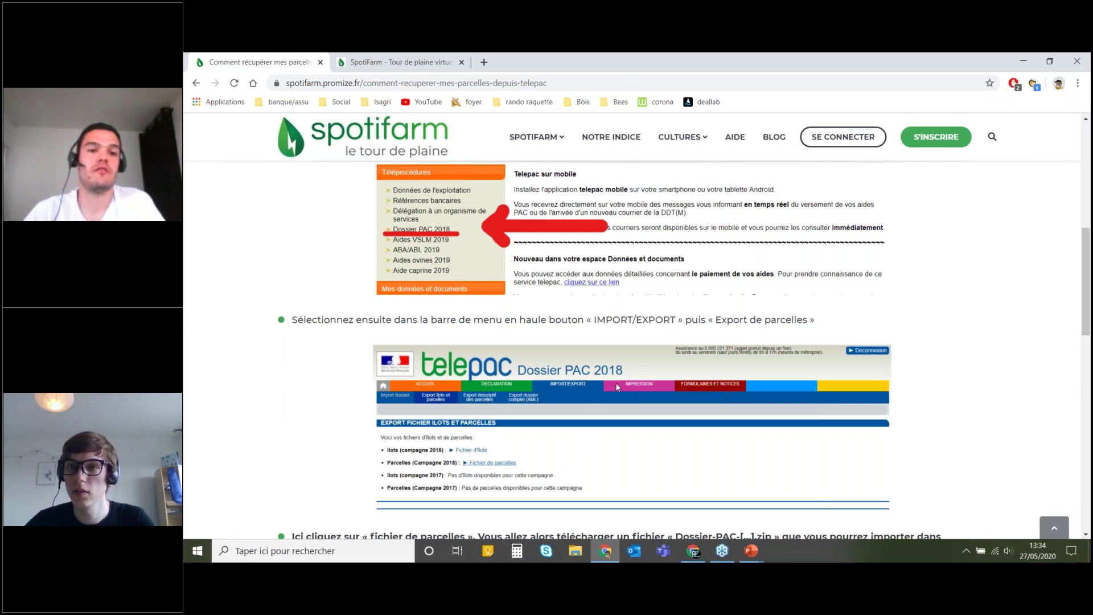
scroll(617, 383, down, 1)
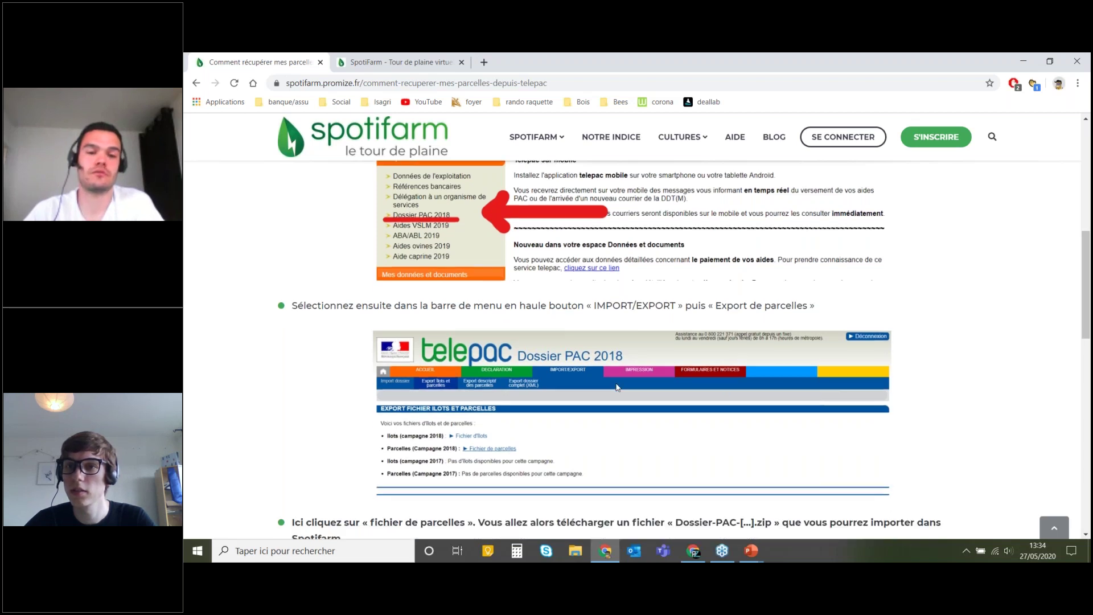
scroll(616, 387, down, 2)
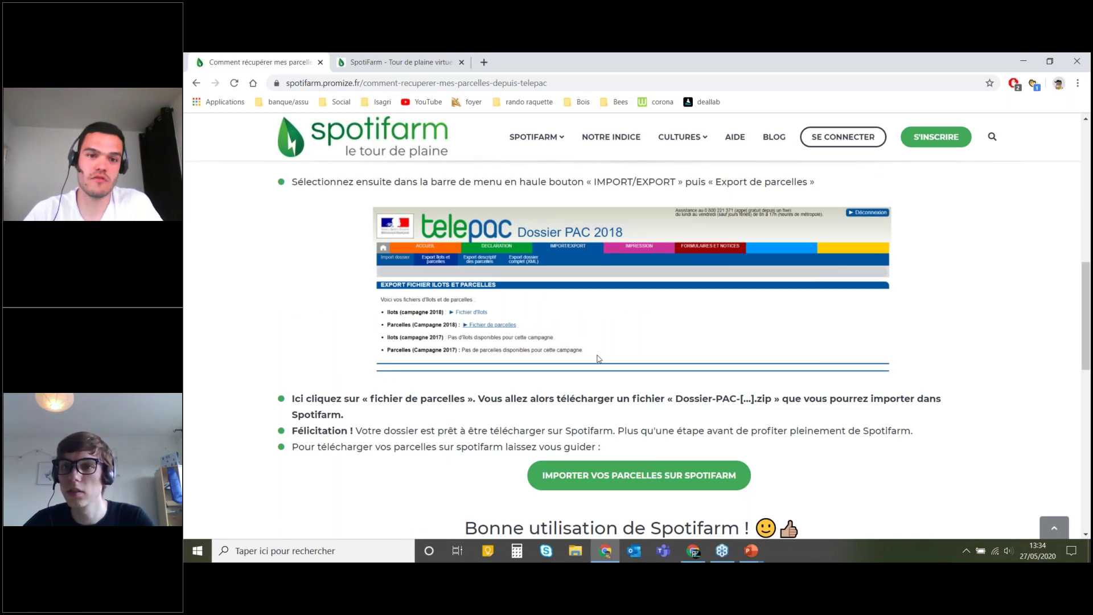
Step: Switch to the Spotifarm map window, open the parcel import page and name the farm "Démo"
mouse_move(699, 555)
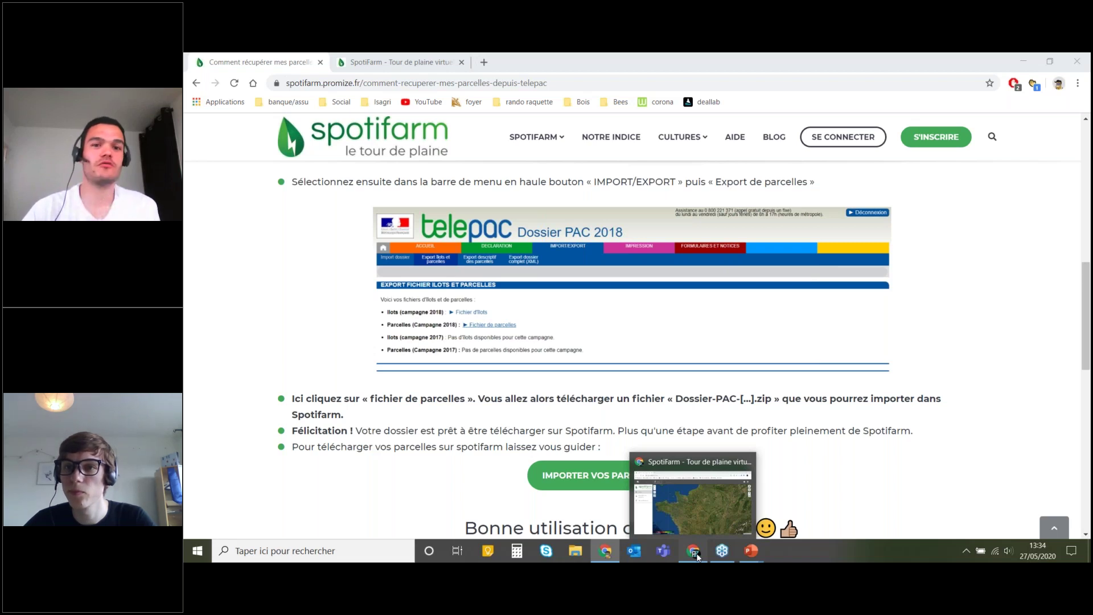
click(698, 556)
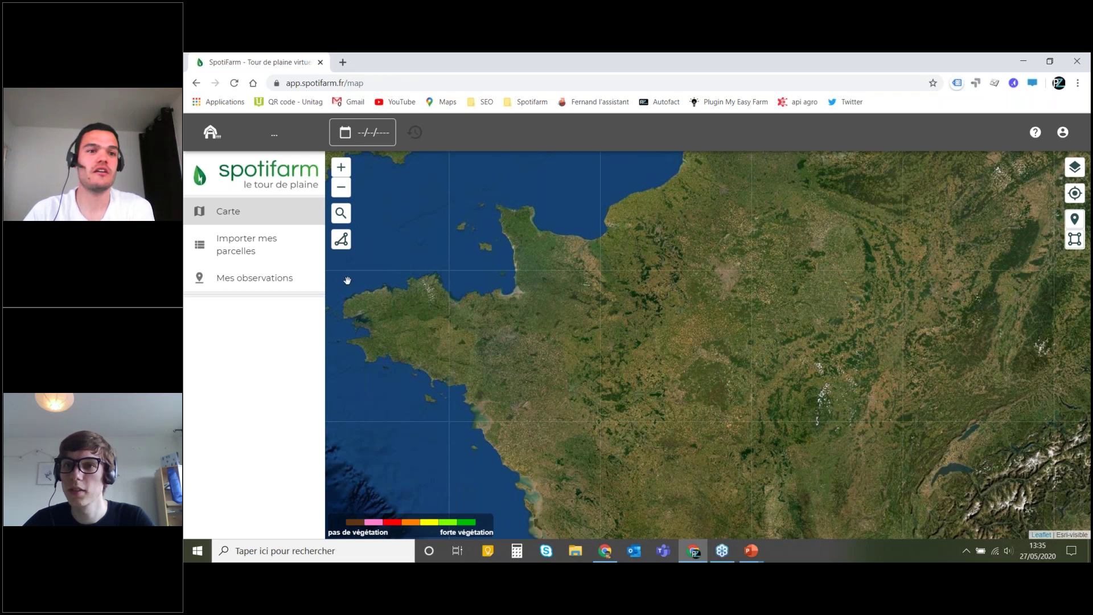
click(261, 246)
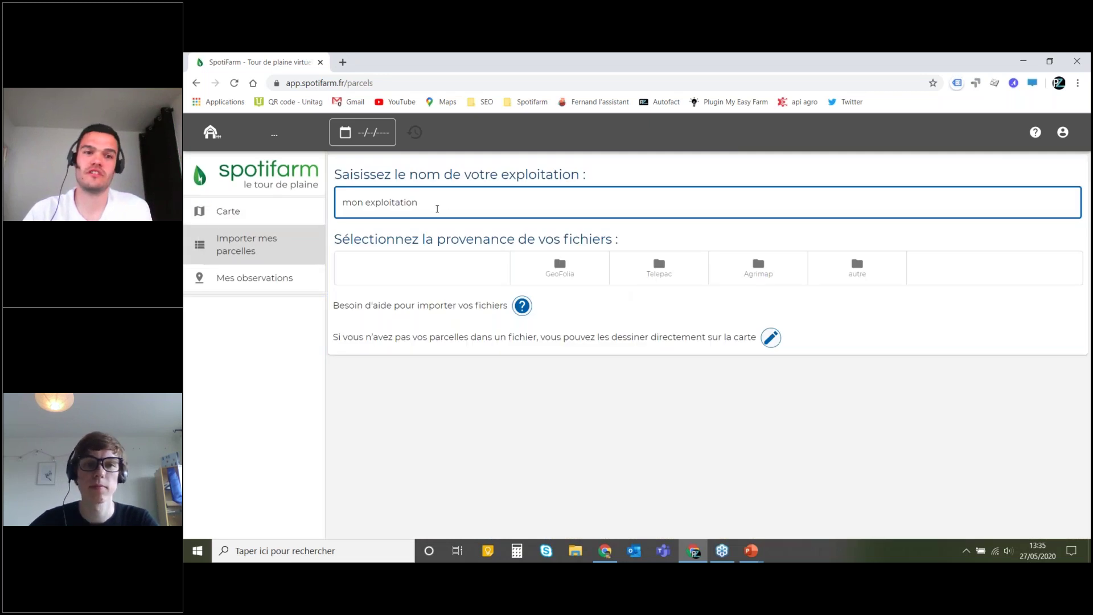
drag(446, 205, 342, 214)
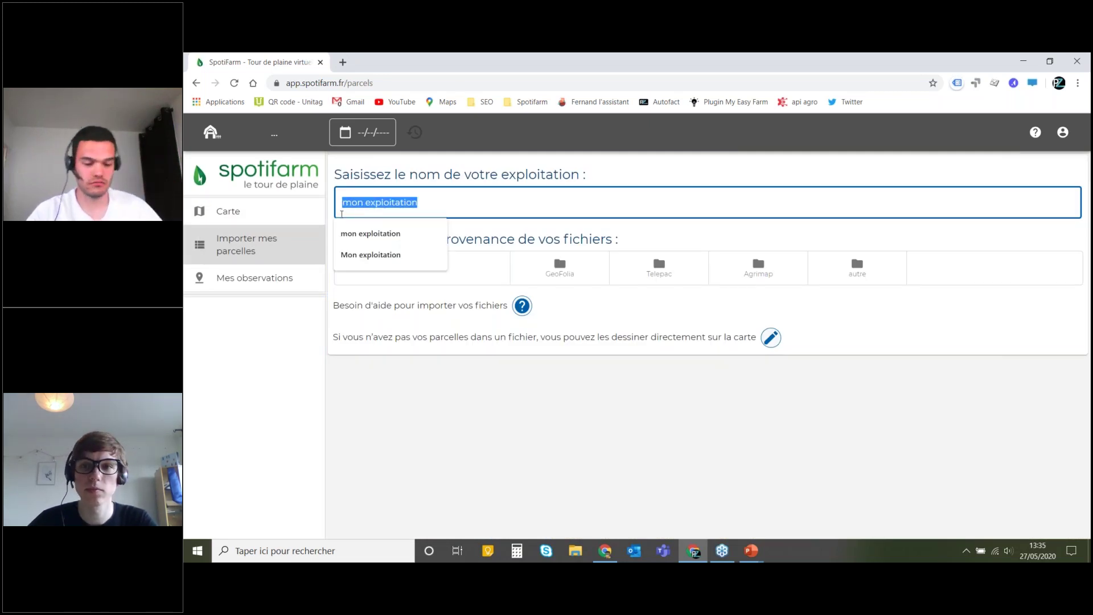
text(Démo)
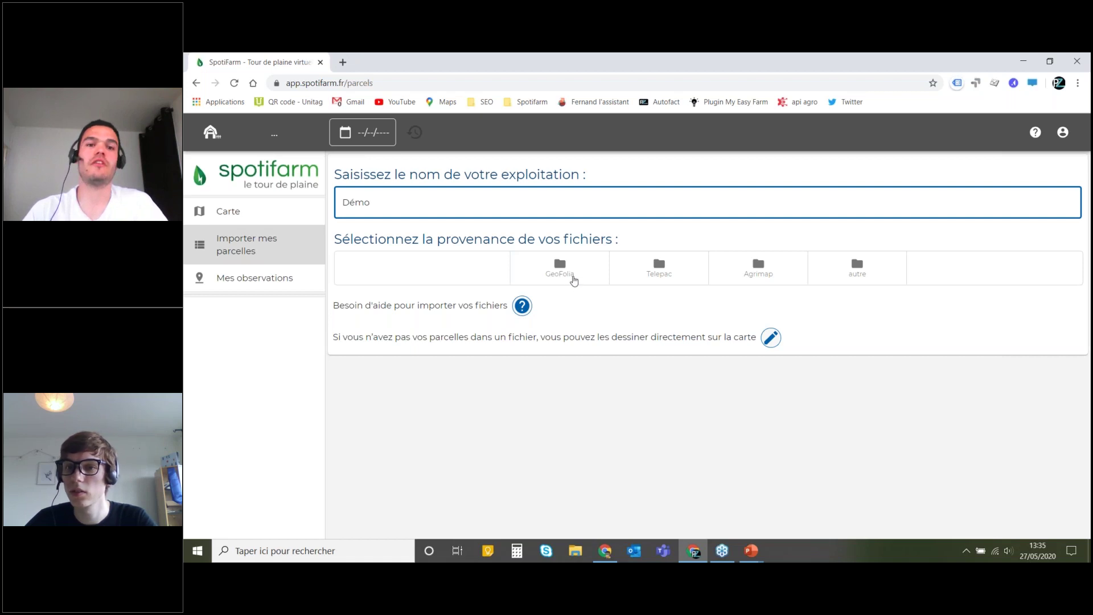
Step: Choose GeoFolia as the file source and load "EARL havelu 2020 complet.zip" from the "parcelle havelu" folder
click(574, 280)
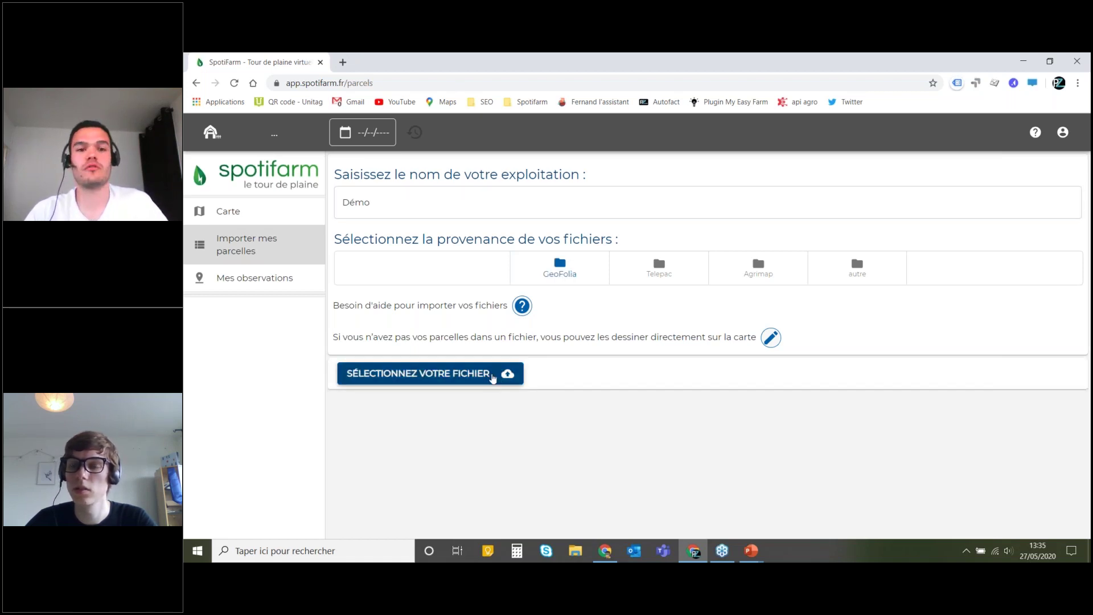
click(493, 375)
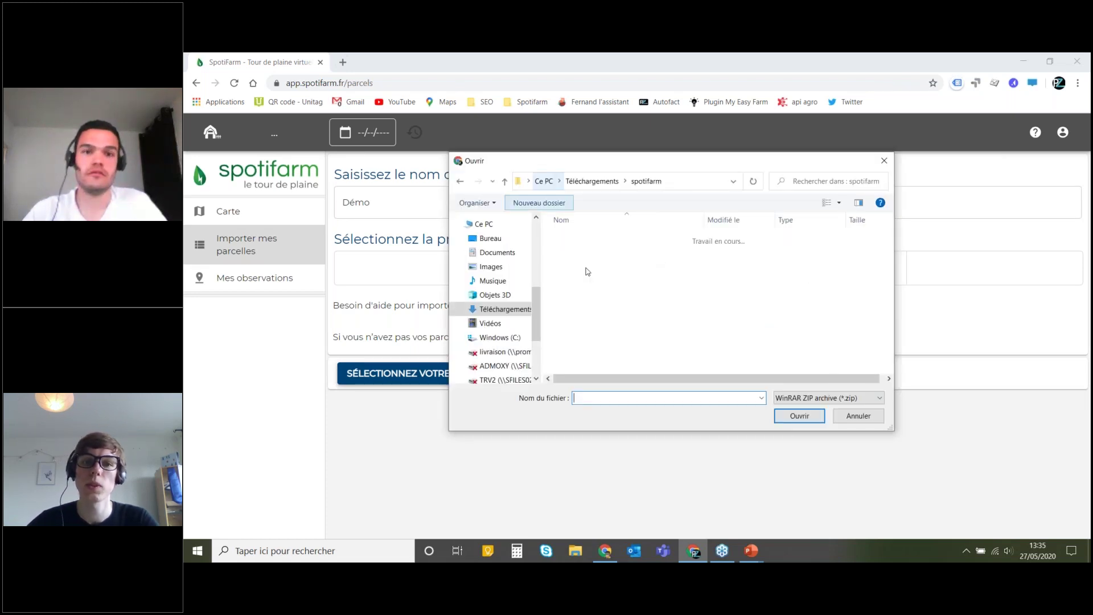
double_click(629, 262)
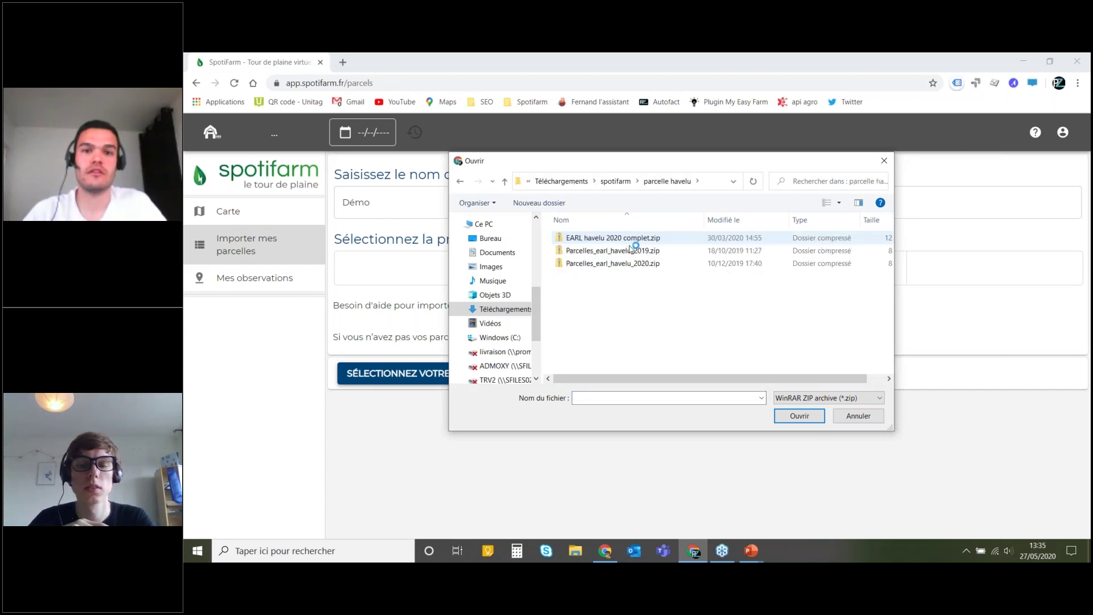
click(630, 238)
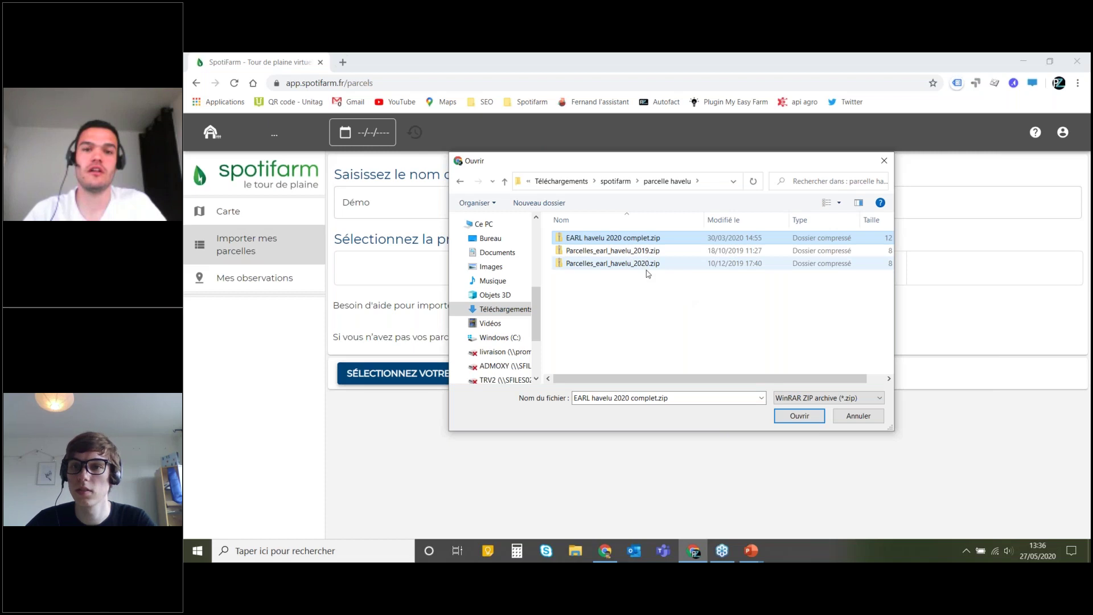
click(793, 418)
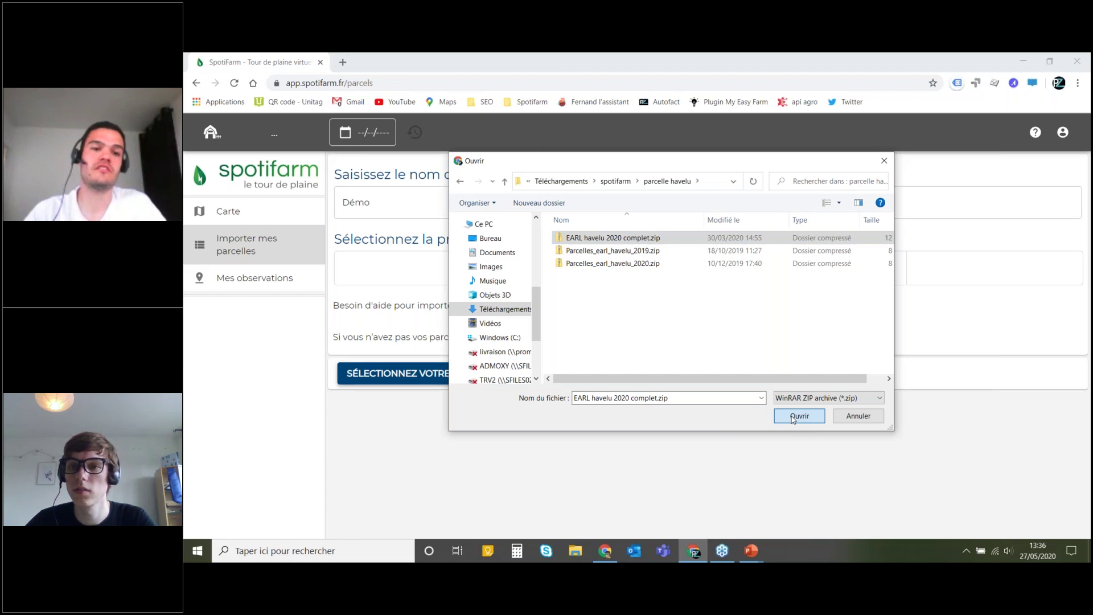
click(797, 416)
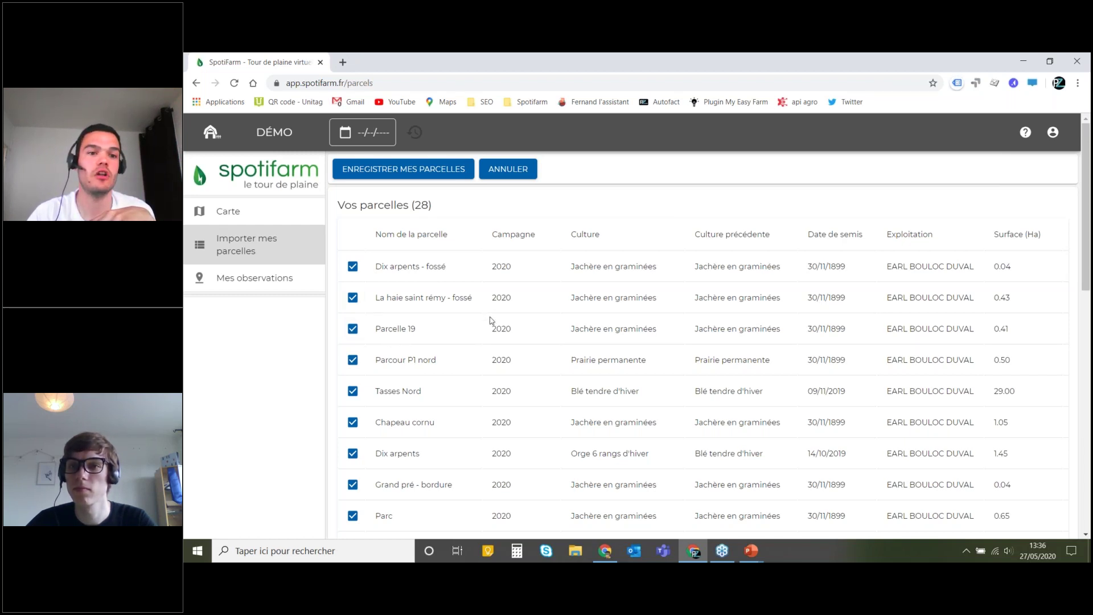
Step: Review the list of imported parcels and save all of them to the Démo farm
scroll(491, 320, down, 1)
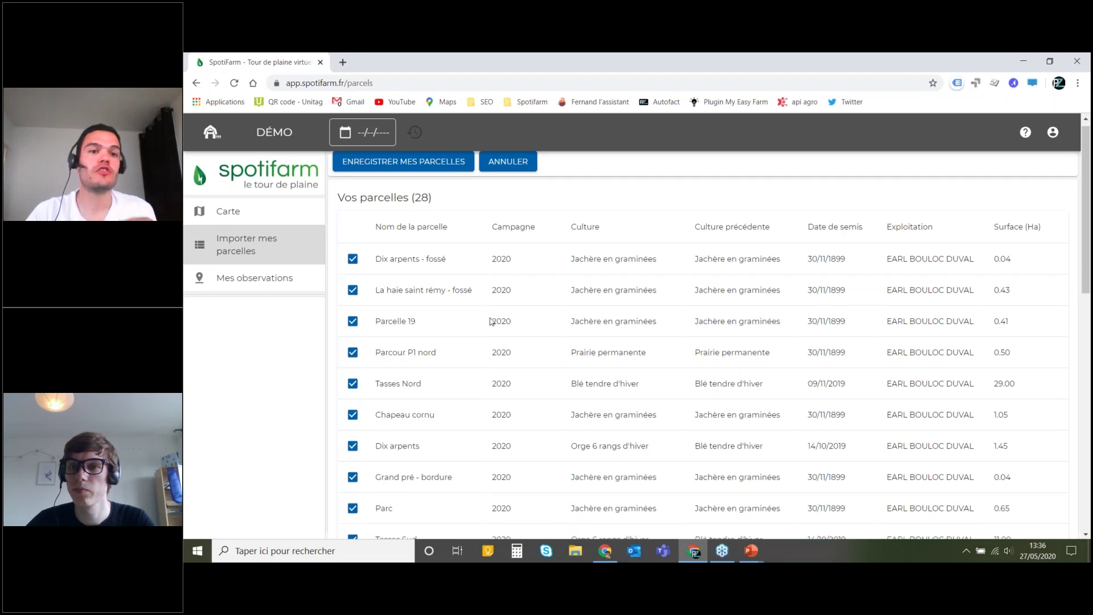
scroll(517, 269, down, 2)
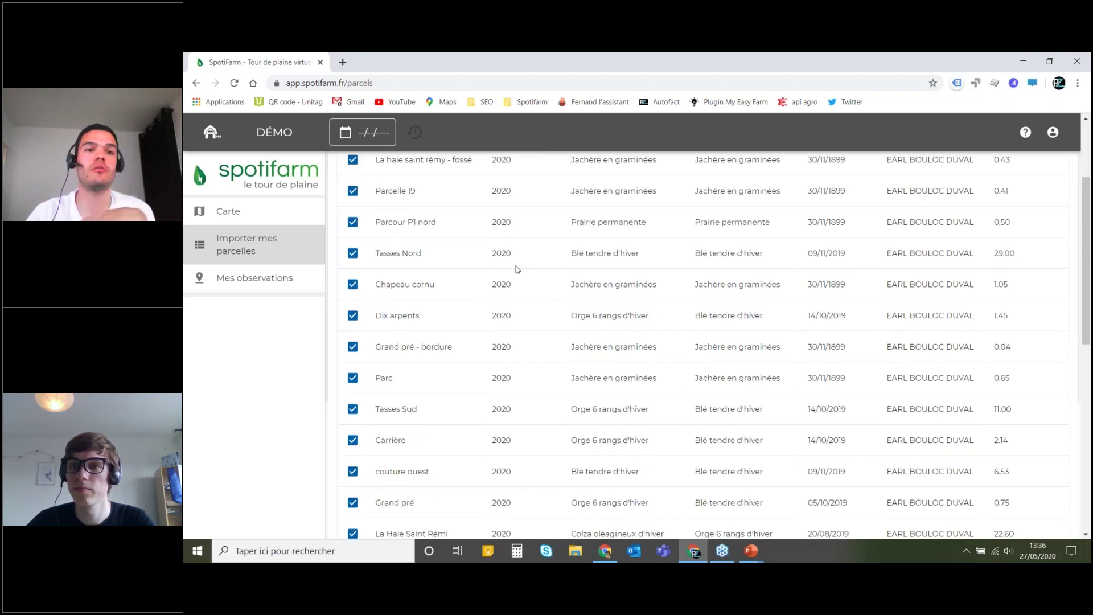
scroll(517, 270, up, 3)
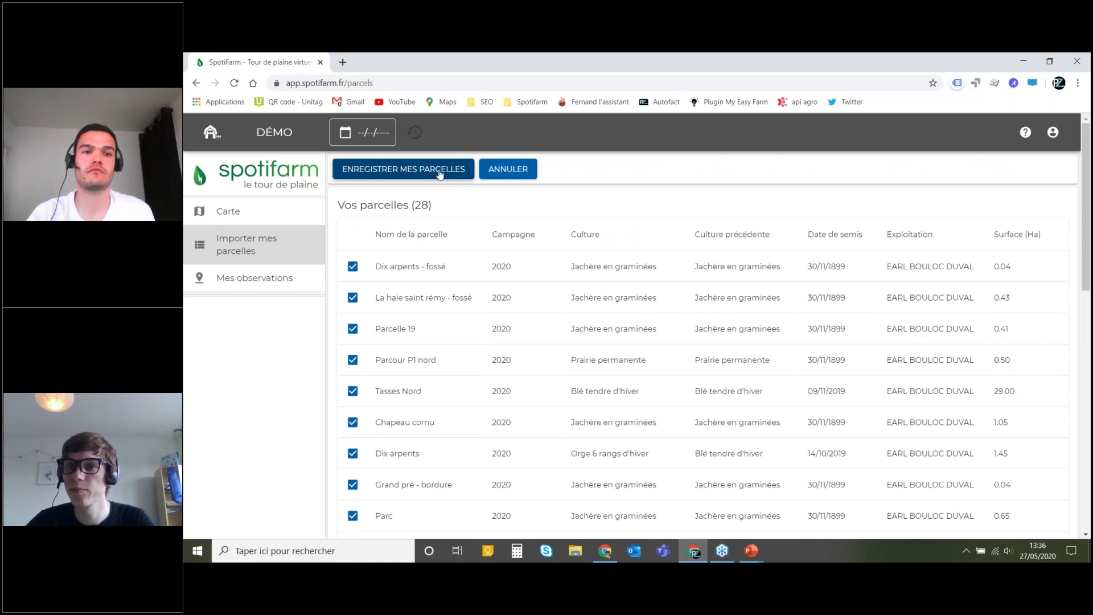
click(439, 174)
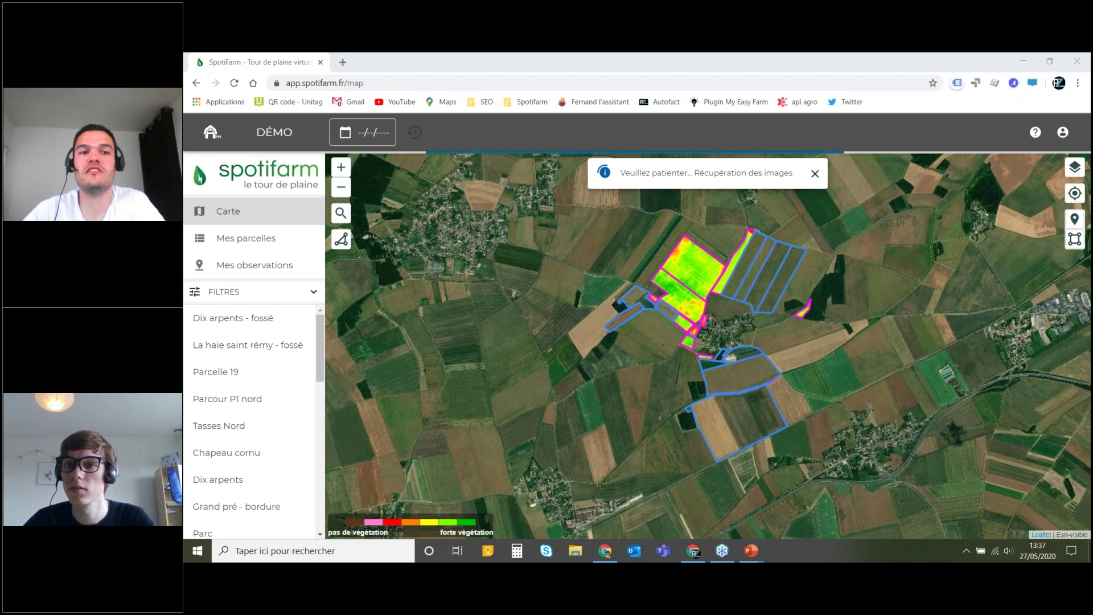
Step: Draw a six-cornered parcel around the dark green field west of the imported parcels, next to the small wood
click(692, 313)
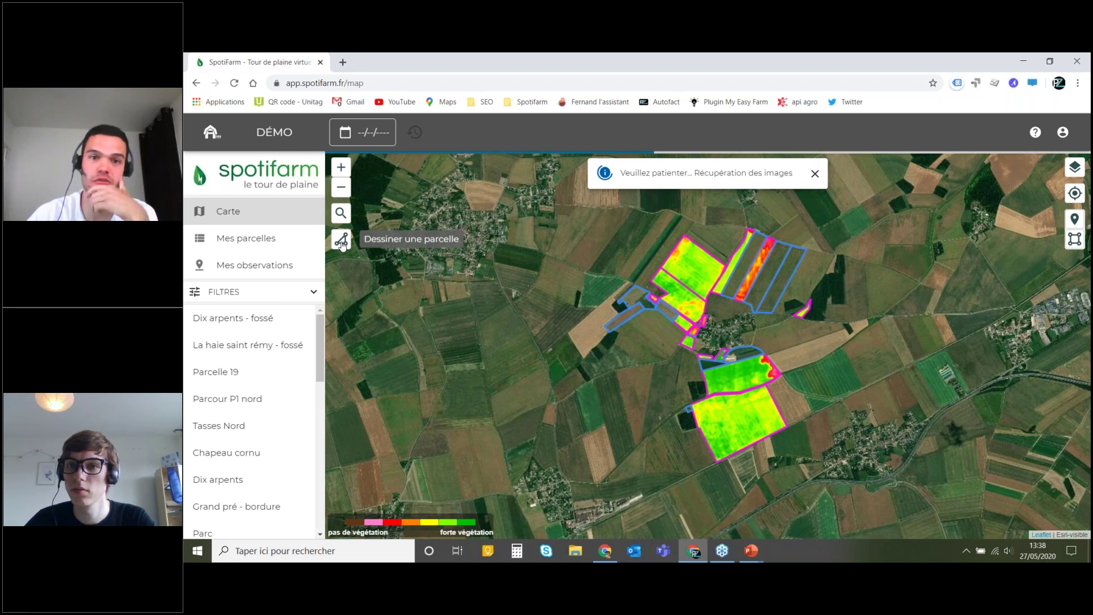
click(341, 240)
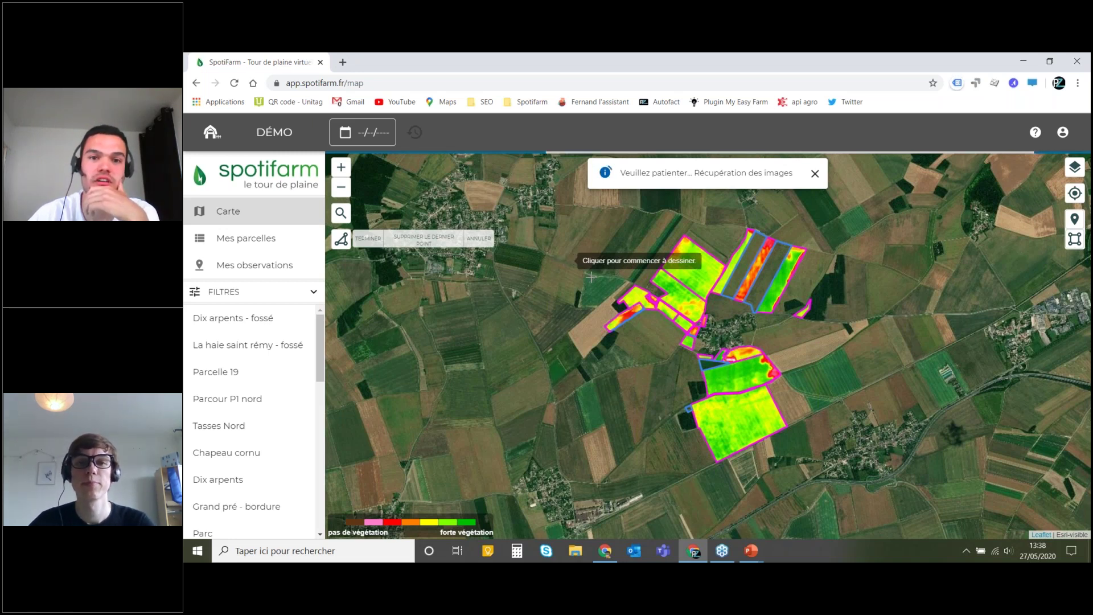
scroll(591, 277, up, 3)
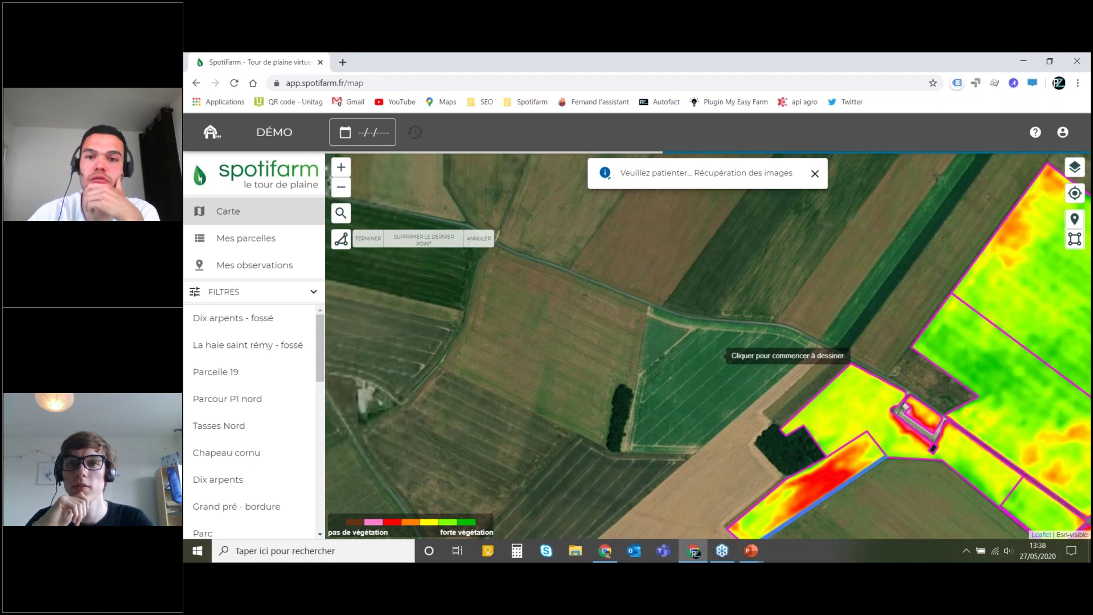
drag(720, 351, 626, 293)
click(604, 271)
click(547, 319)
click(532, 394)
click(598, 398)
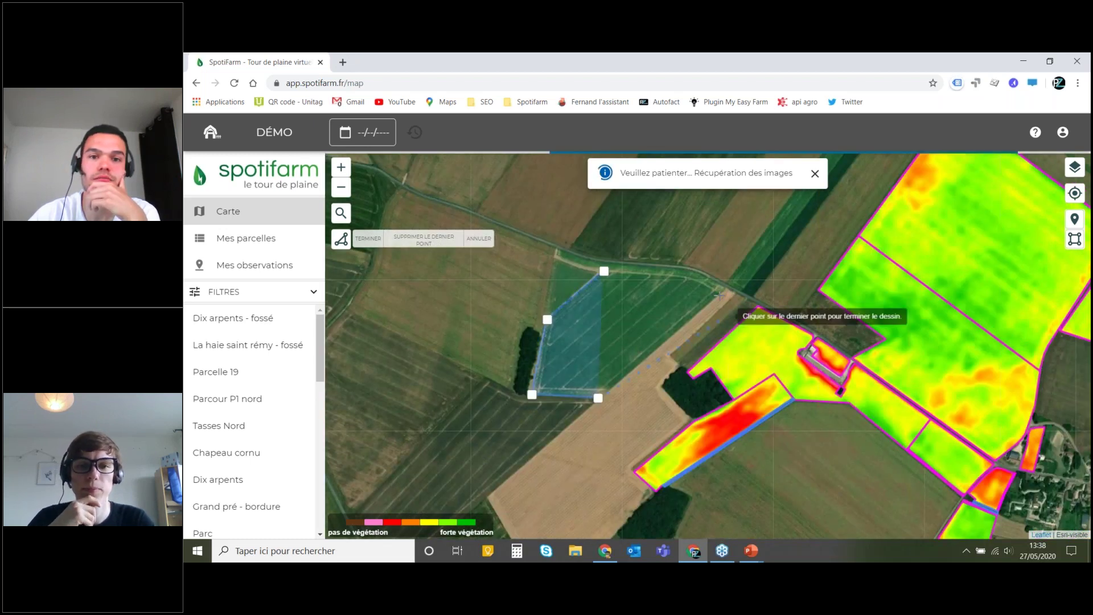
click(725, 288)
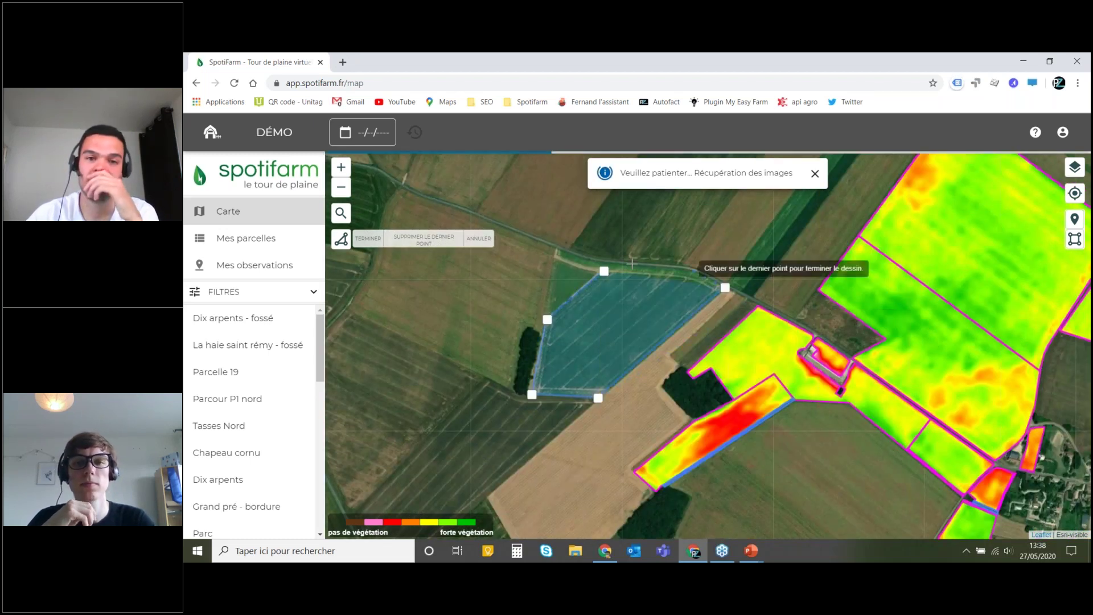
click(616, 262)
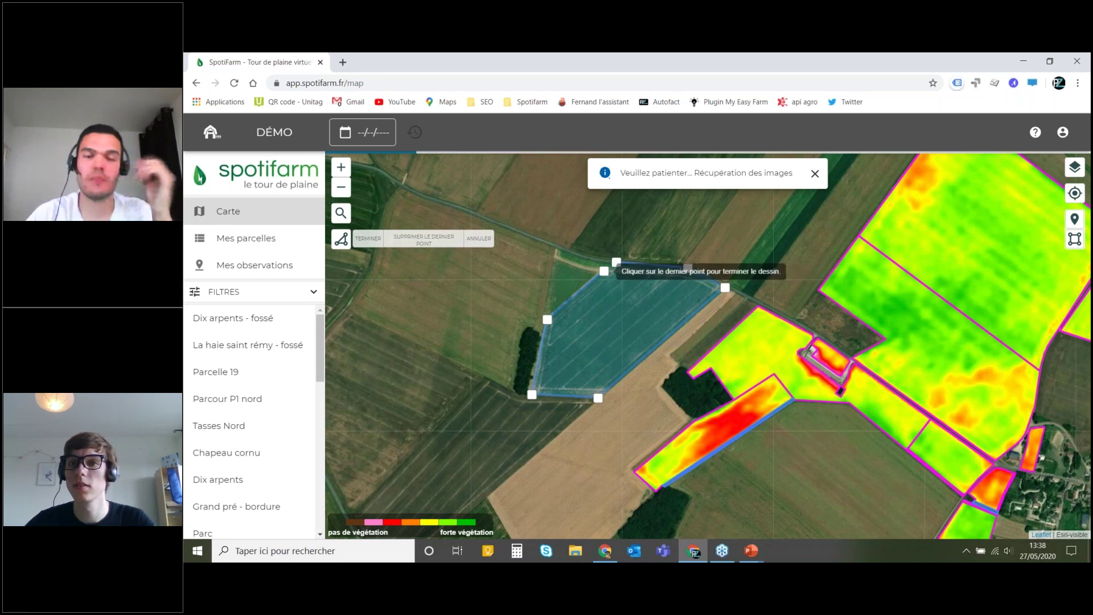
click(605, 272)
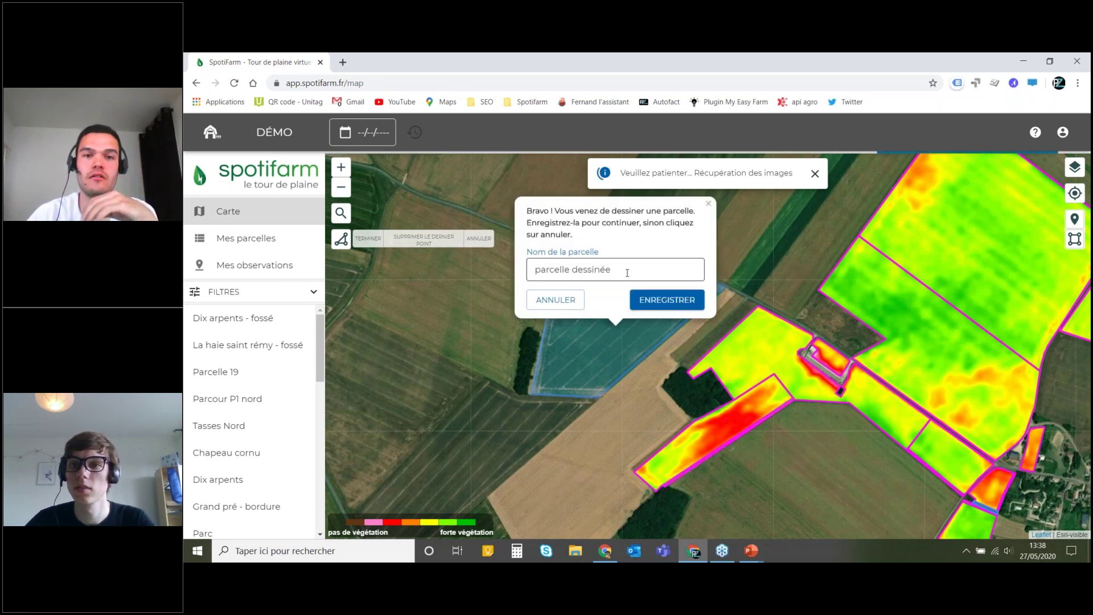
Step: Name the drawn parcel "parcelle test" and save it
drag(627, 273, 571, 278)
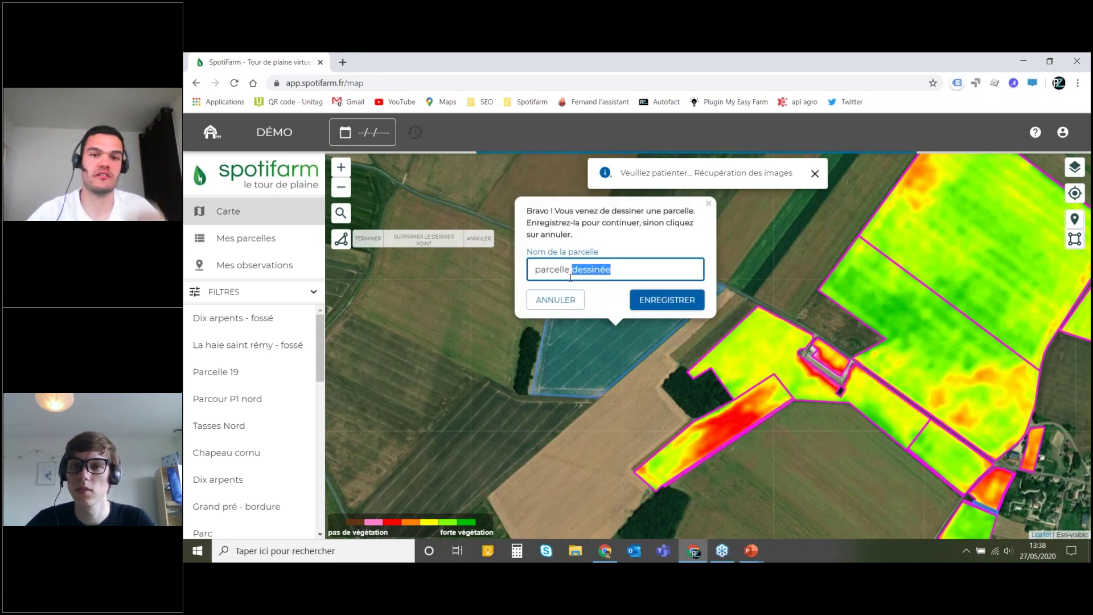
text(tes)
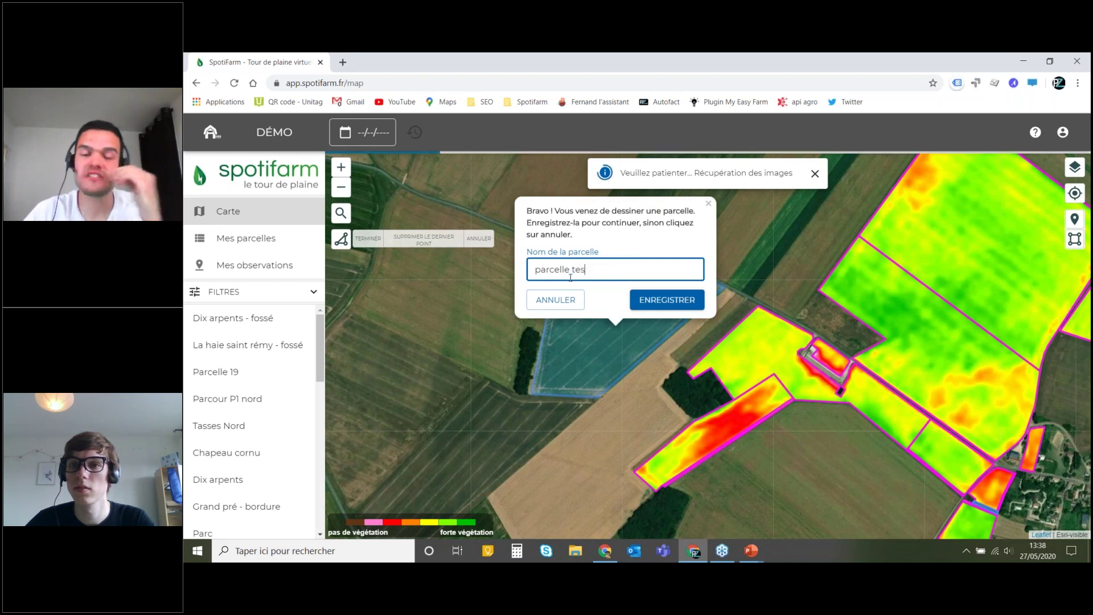
text(t)
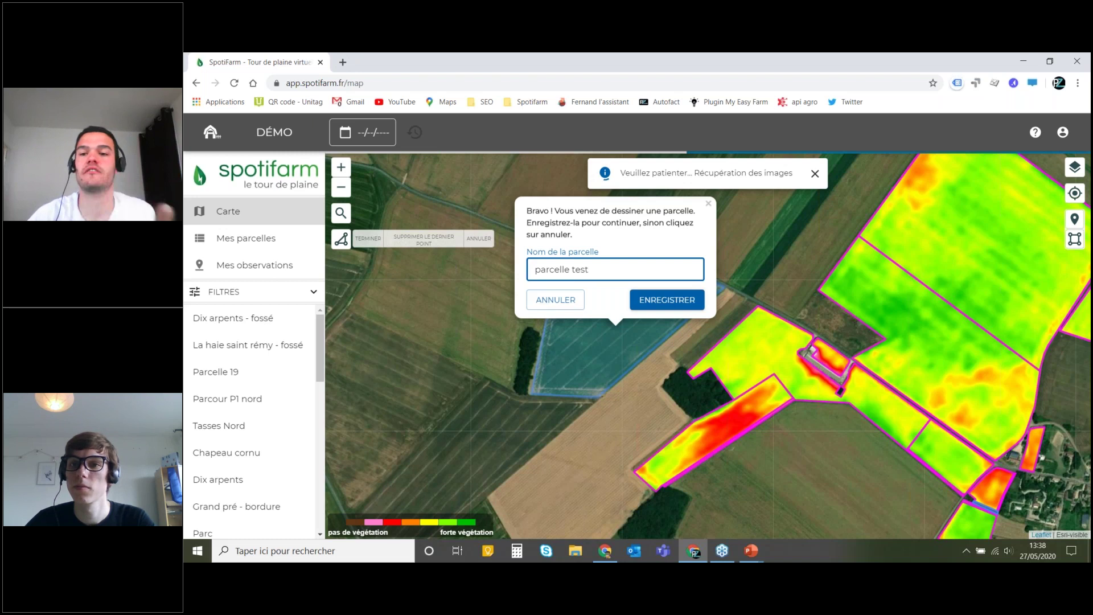
key(Return)
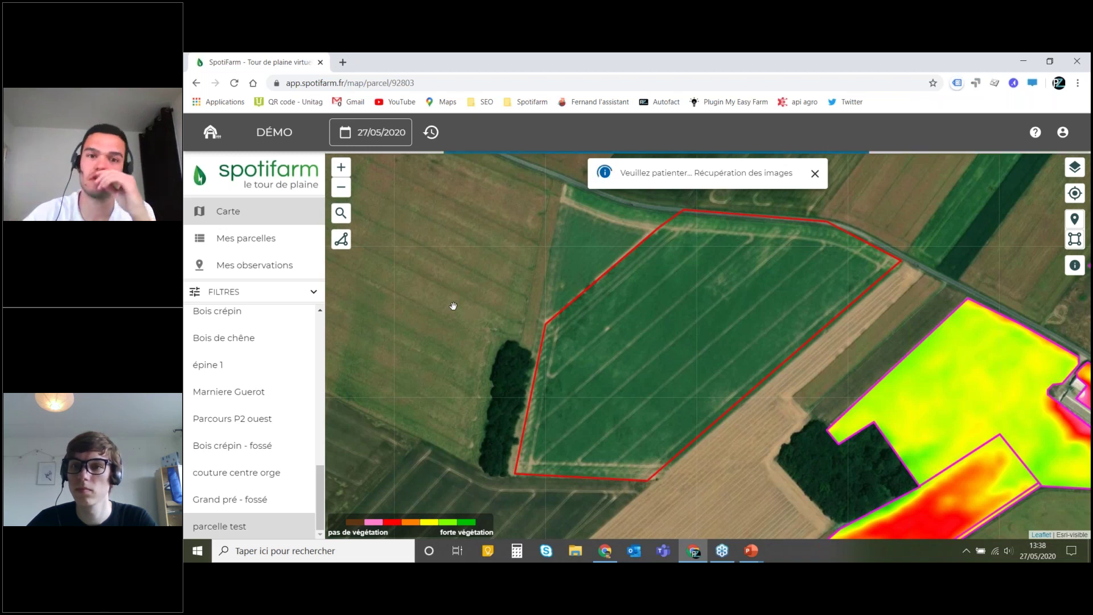
Step: Examine the vegetation images of the farm's parcels surrounding the newly drawn one
scroll(453, 299, down, 2)
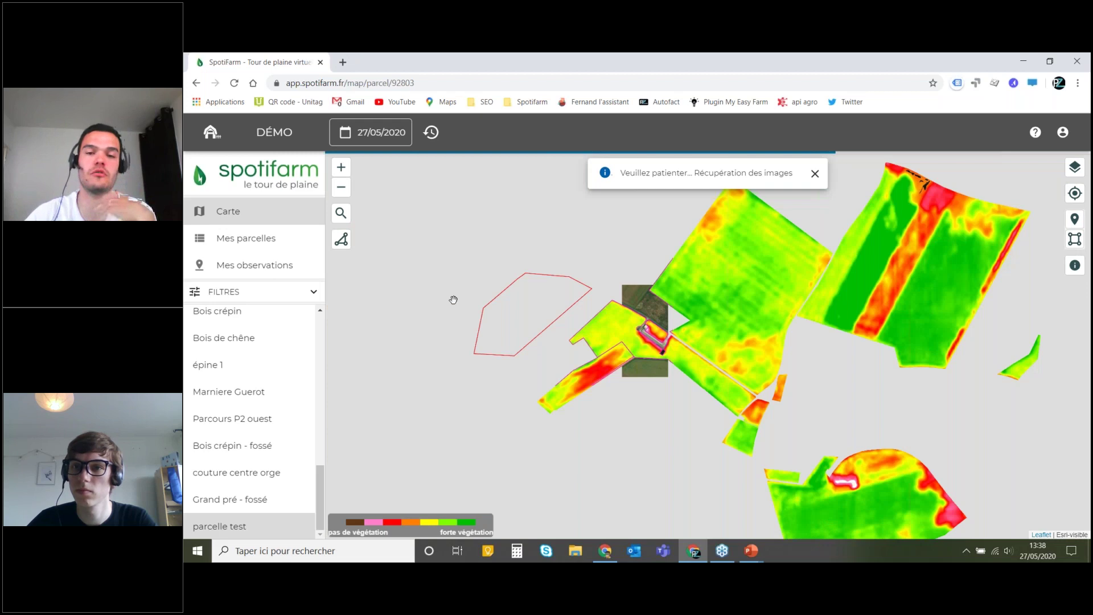
scroll(453, 299, down, 1)
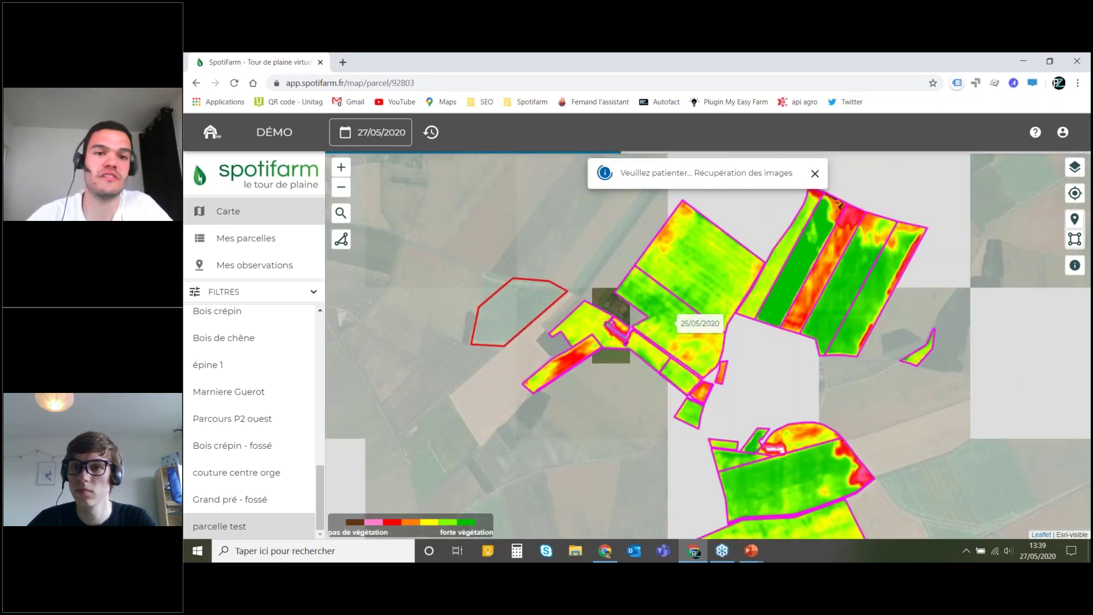
drag(746, 377, 669, 358)
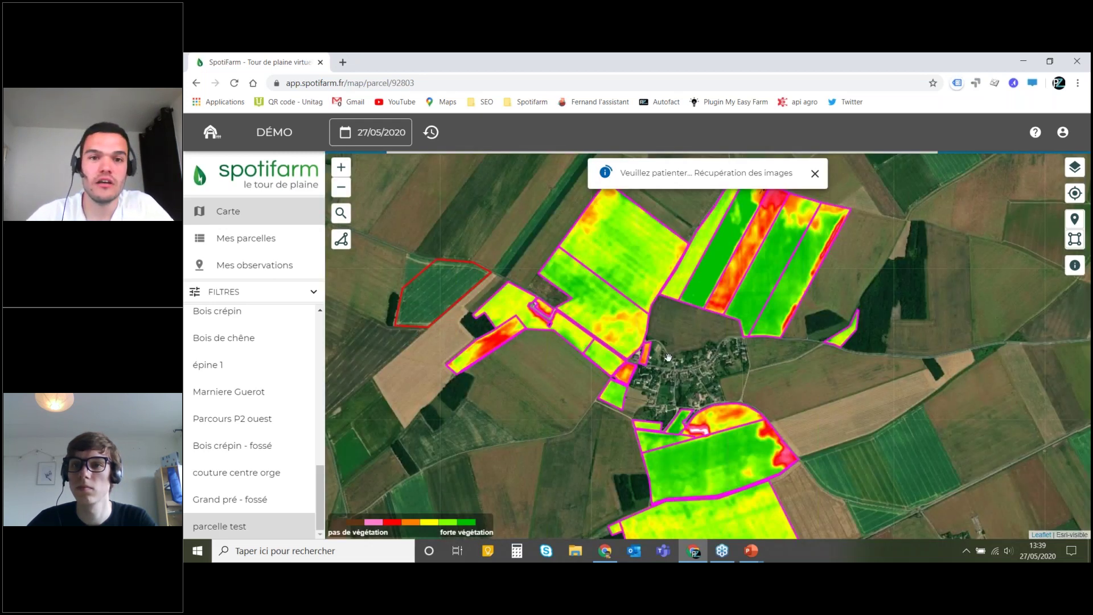
Step: Examine the new vegetation images of the Démo farm and return to the overview of all its parcels
scroll(541, 241, down, 1)
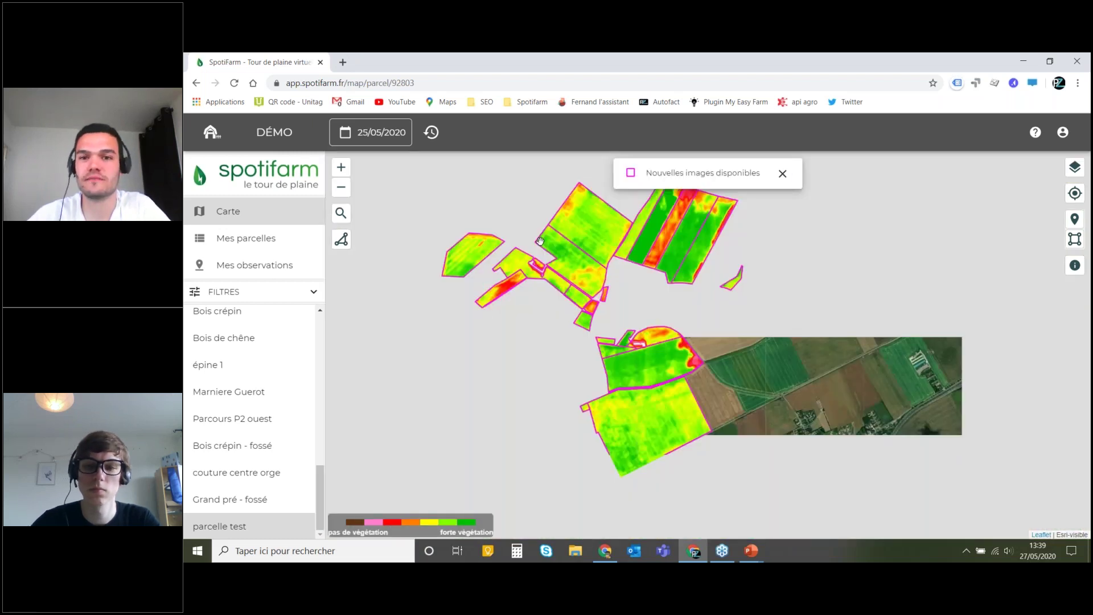
scroll(540, 241, down, 1)
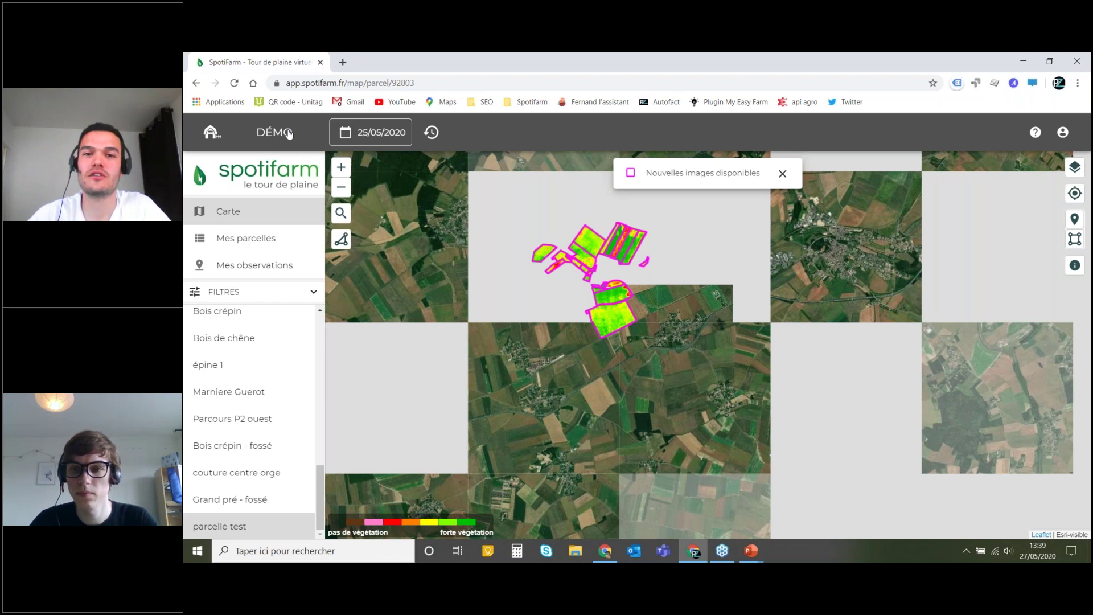
click(290, 134)
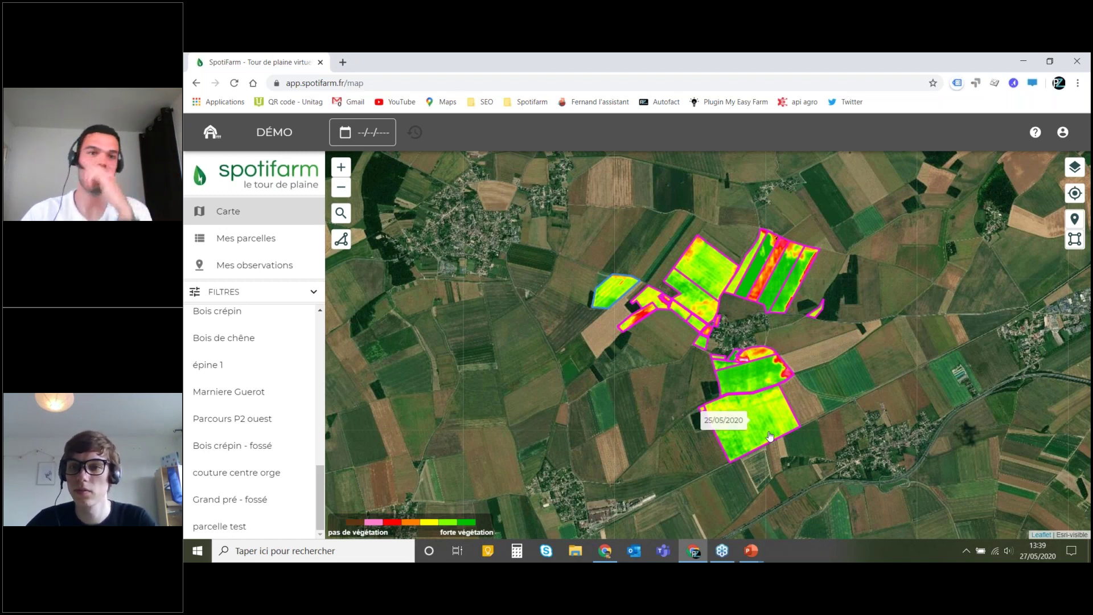
key(alt+Tab)
key(alt+Tab)
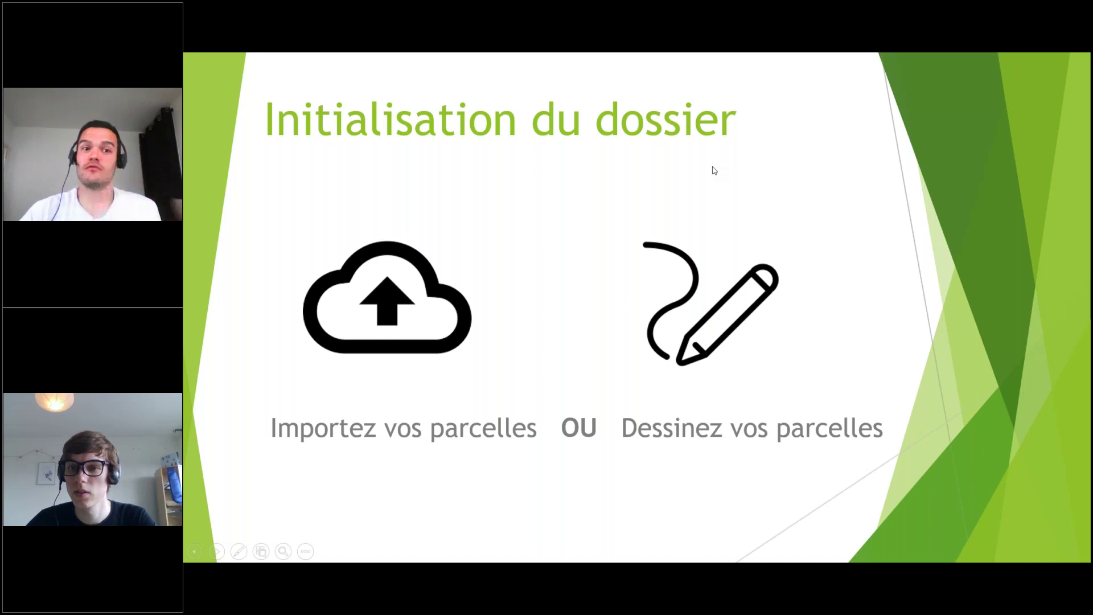
click(716, 169)
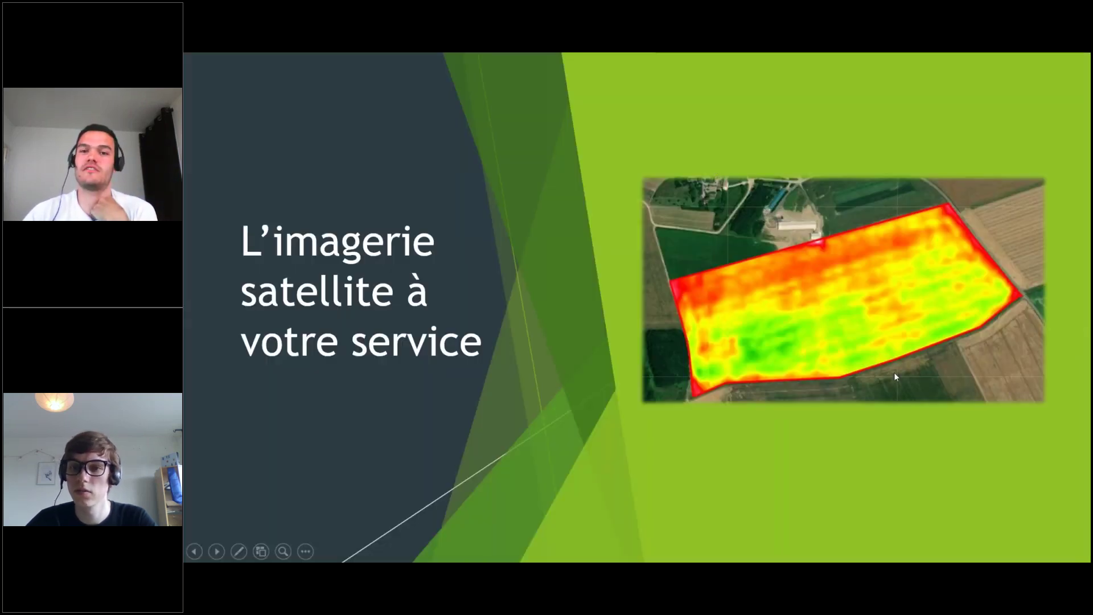
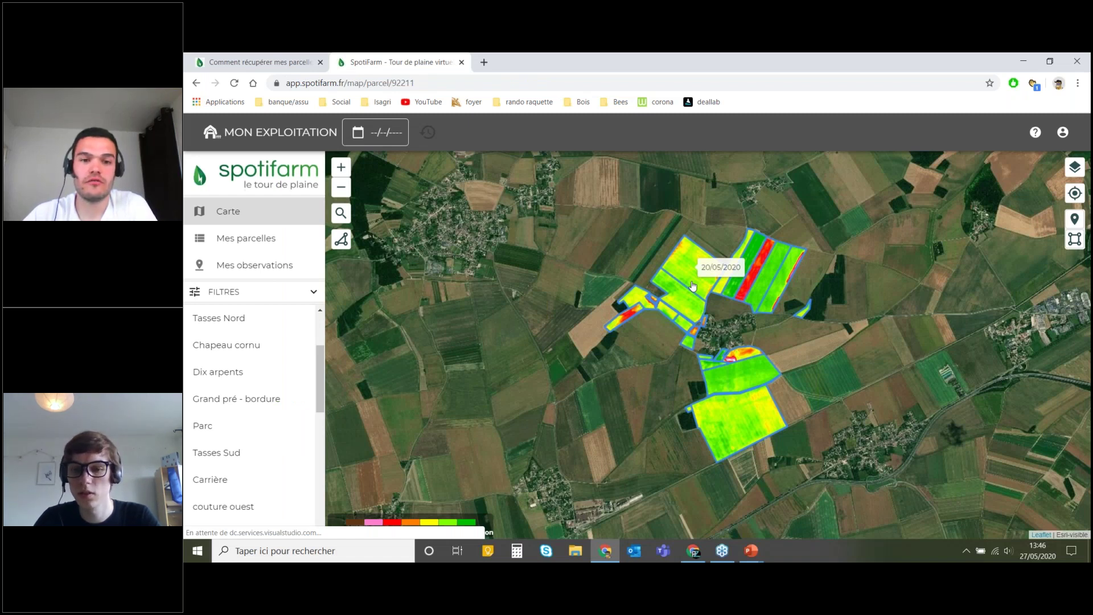
Step: Open the image history of the Tasses Nord parcel and display its 05/04/2020 vegetation image
click(693, 286)
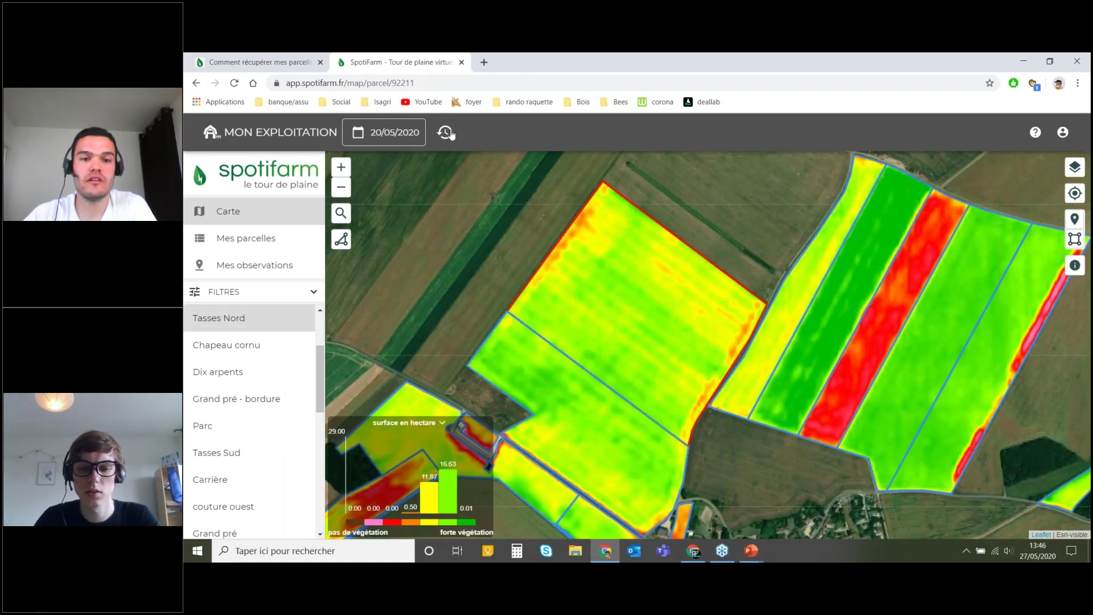
click(446, 132)
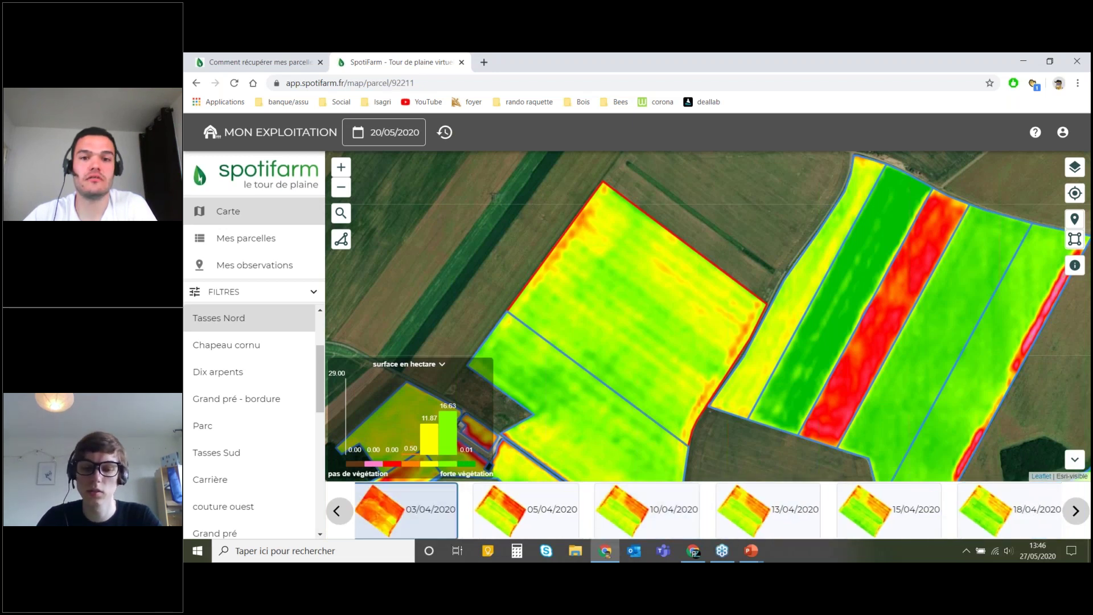
click(513, 514)
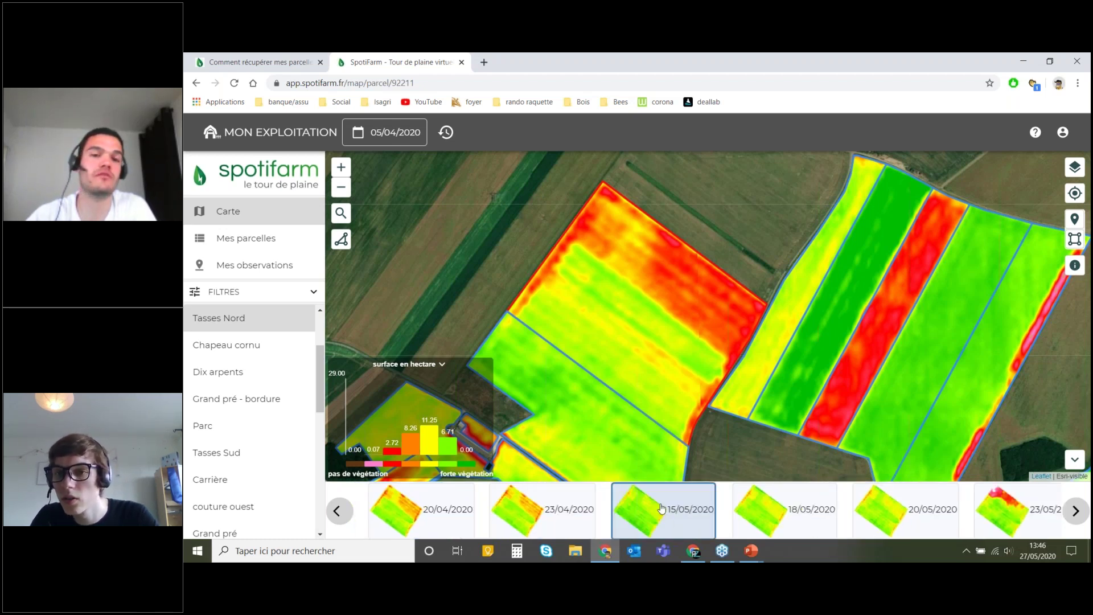
Step: Display the 15/05/2020 vegetation image of the Tasses Nord parcel and examine it beside the neighbouring parcels
click(661, 508)
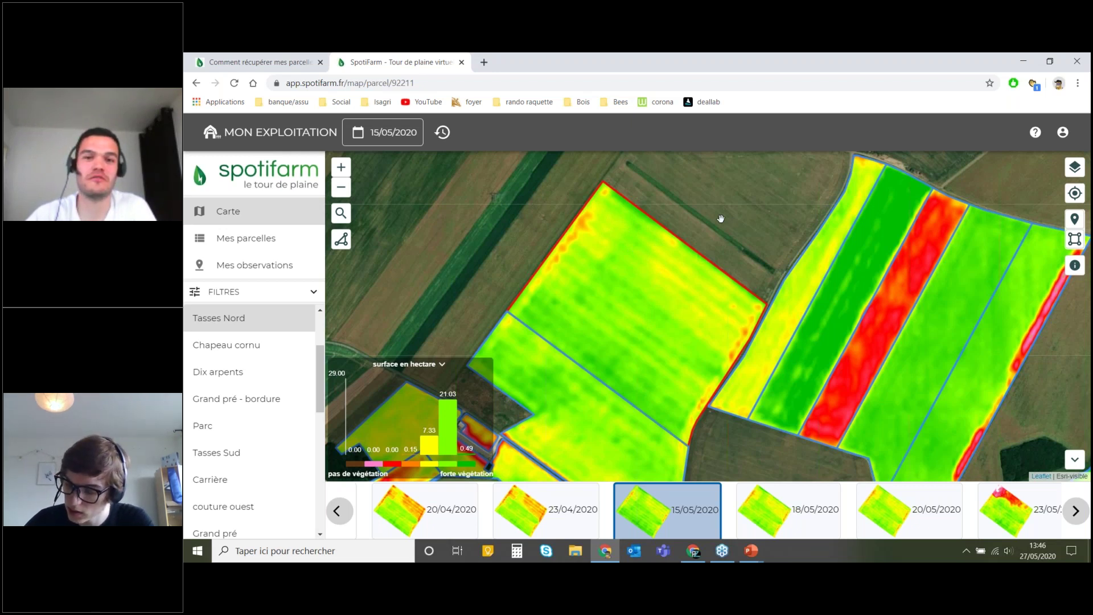
drag(721, 219, 673, 222)
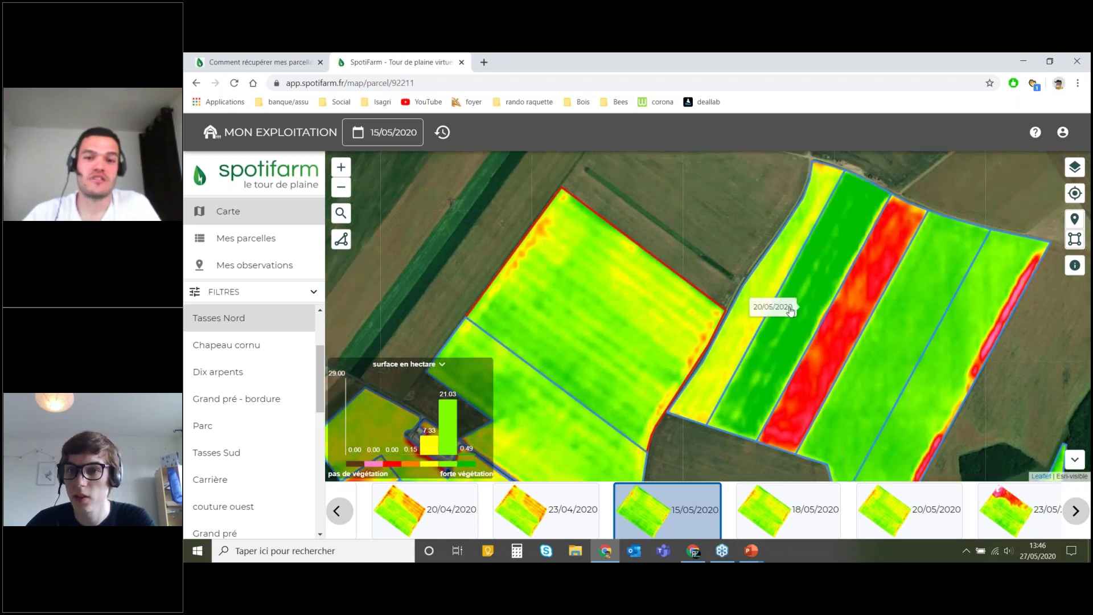
drag(621, 269, 640, 261)
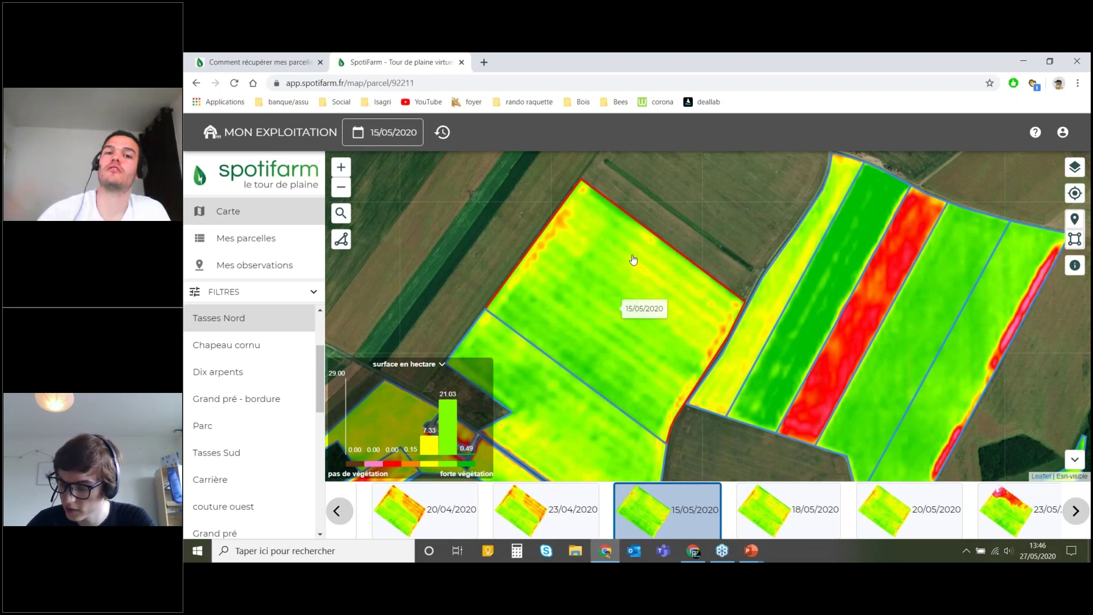
click(755, 561)
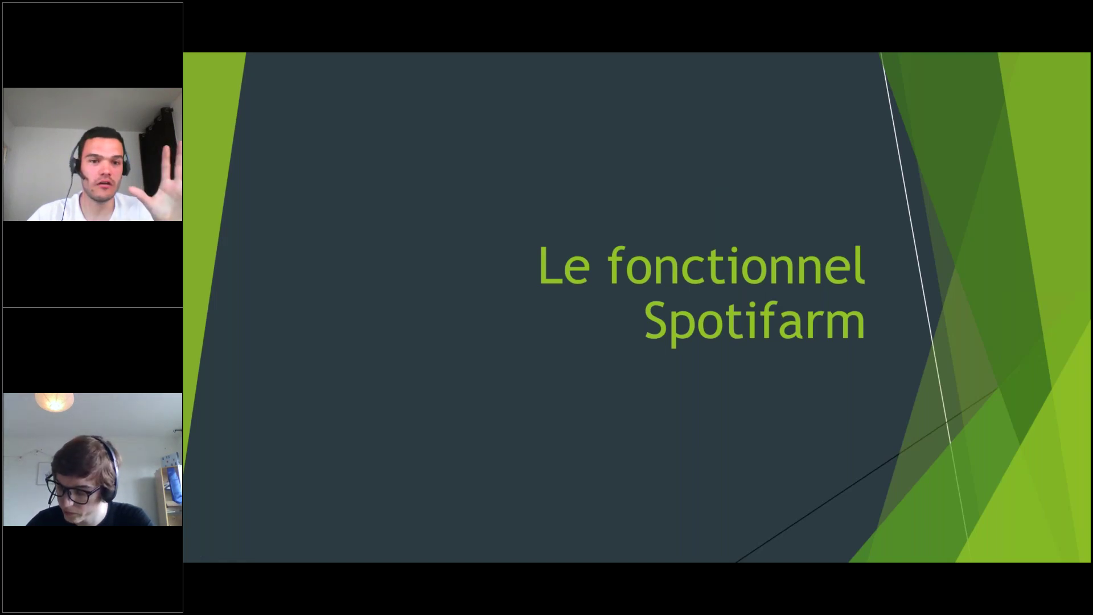
click(603, 366)
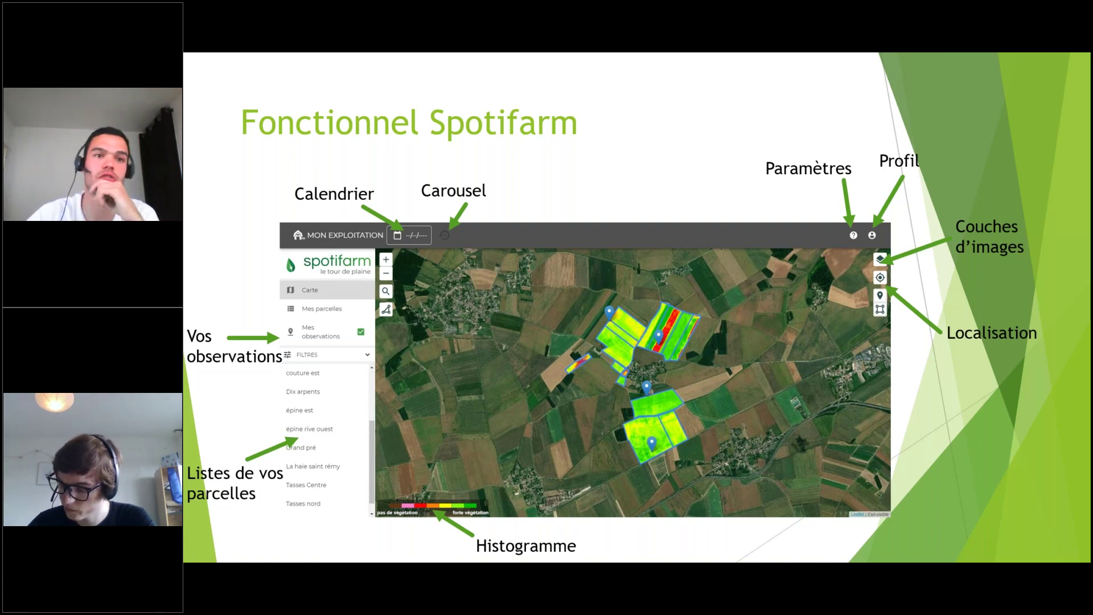
key(alt+Tab)
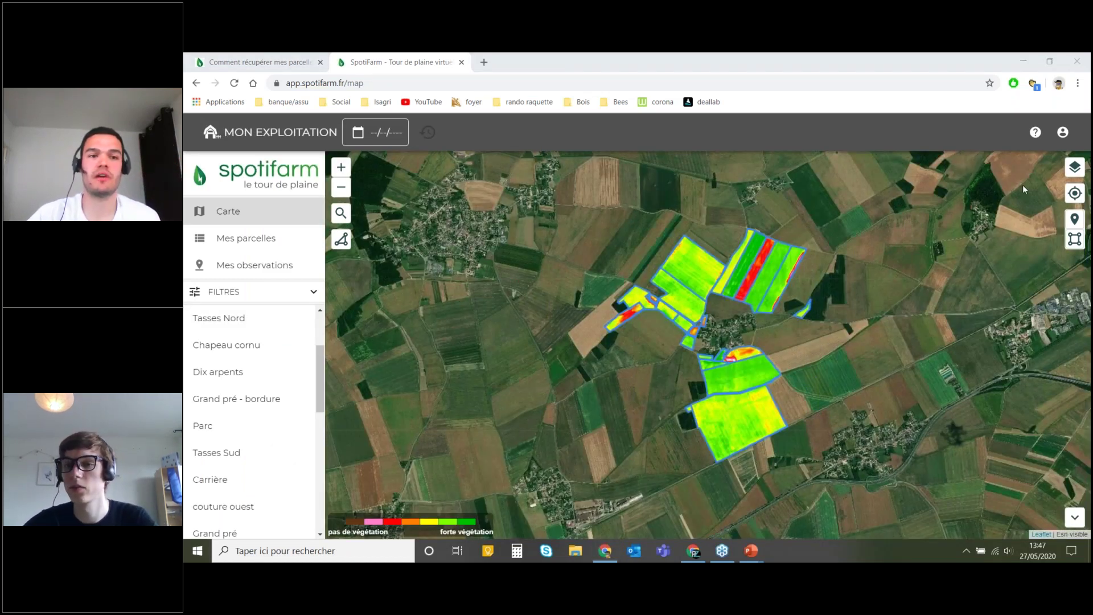
click(1022, 185)
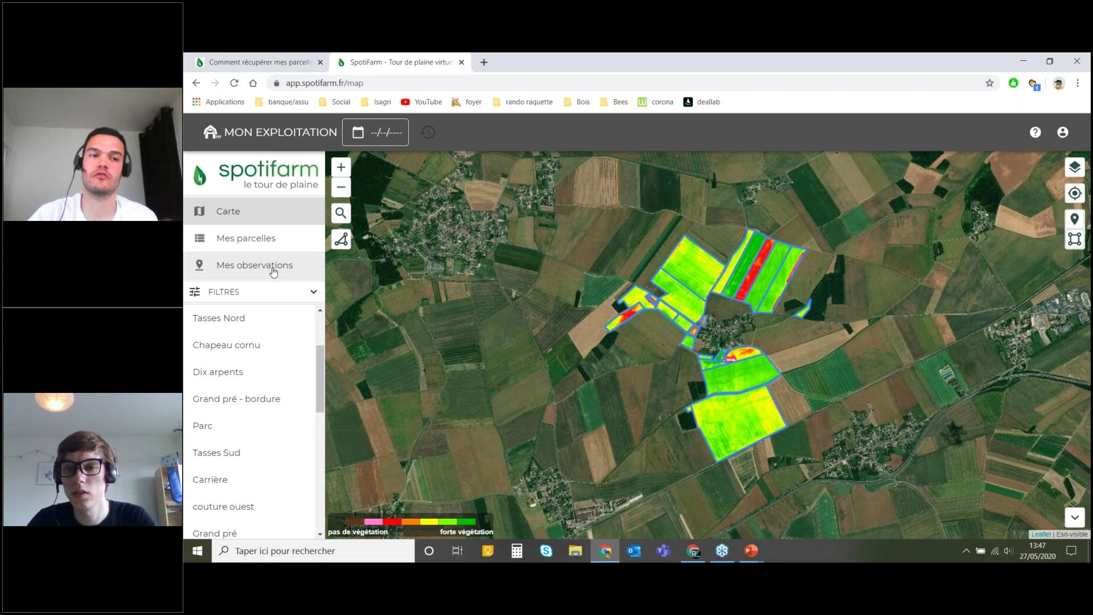
Step: Filter the farm's parcels by the crop "Blé tendre d'hiver"
click(314, 294)
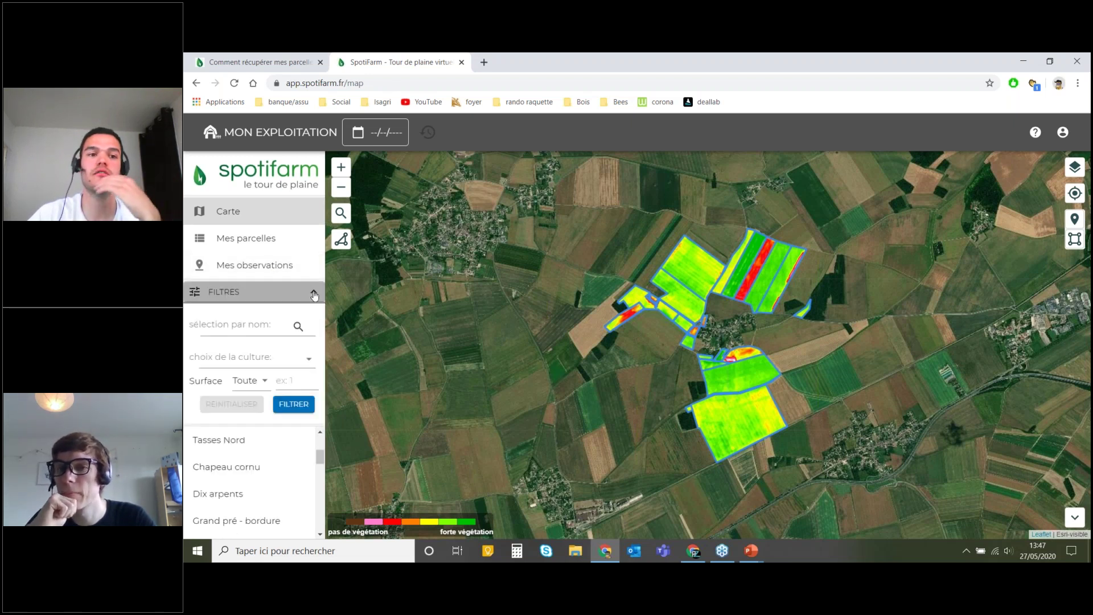
click(307, 361)
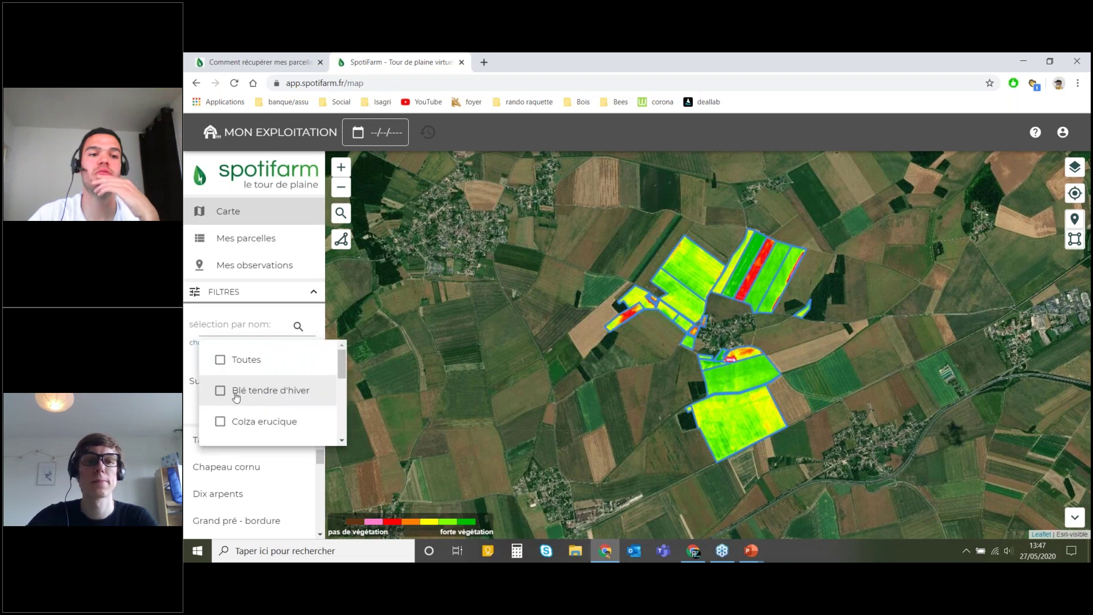
click(220, 391)
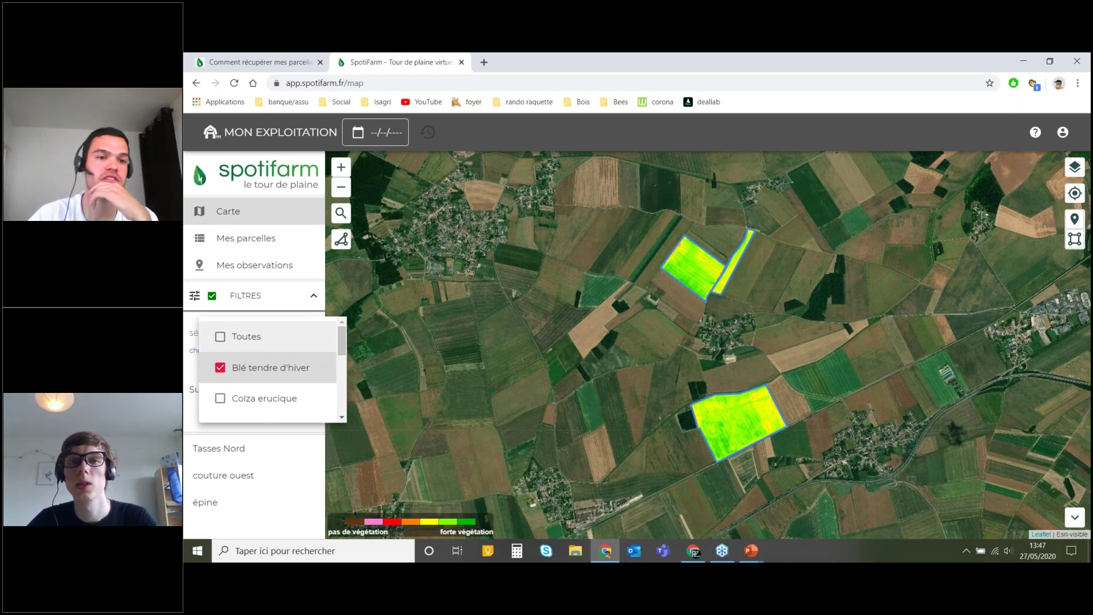
click(349, 344)
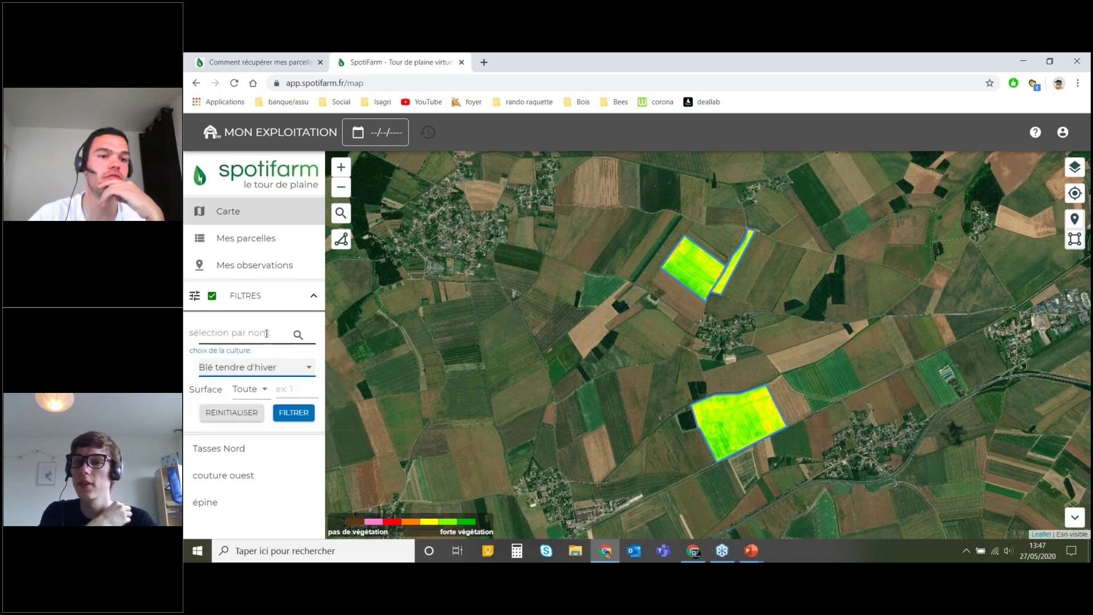
Step: Filter the parcels by the name "ta", and reset and collapse the filters
click(267, 334)
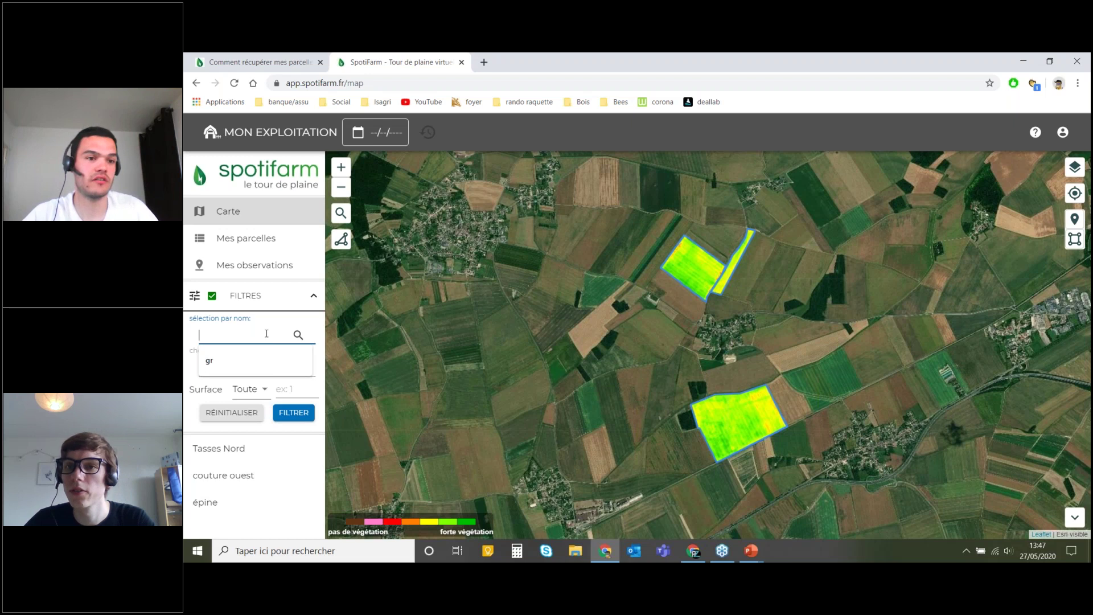
text(ta)
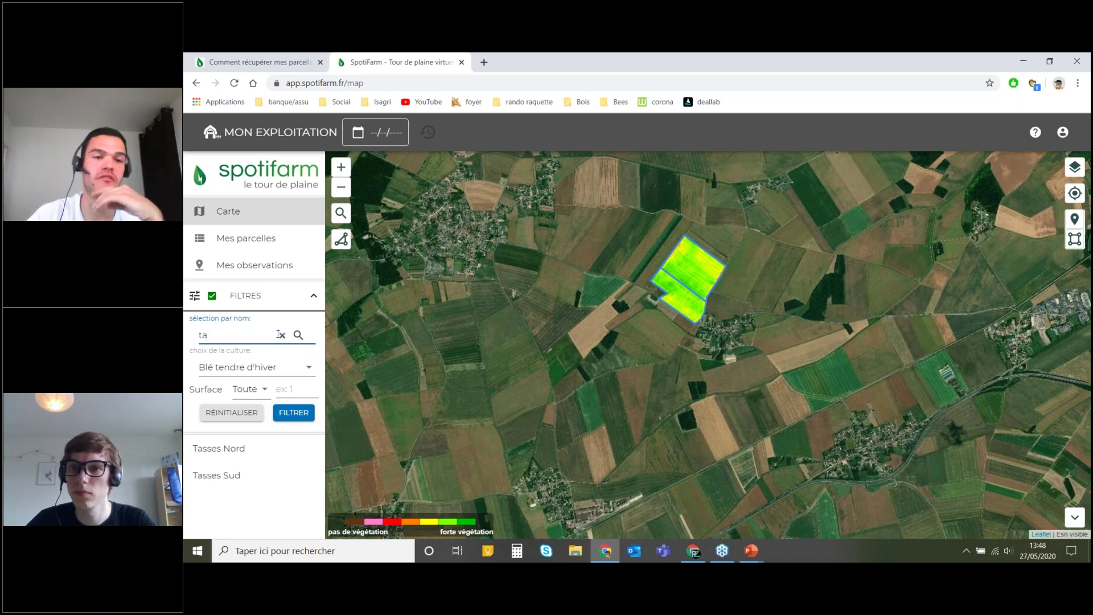
click(249, 419)
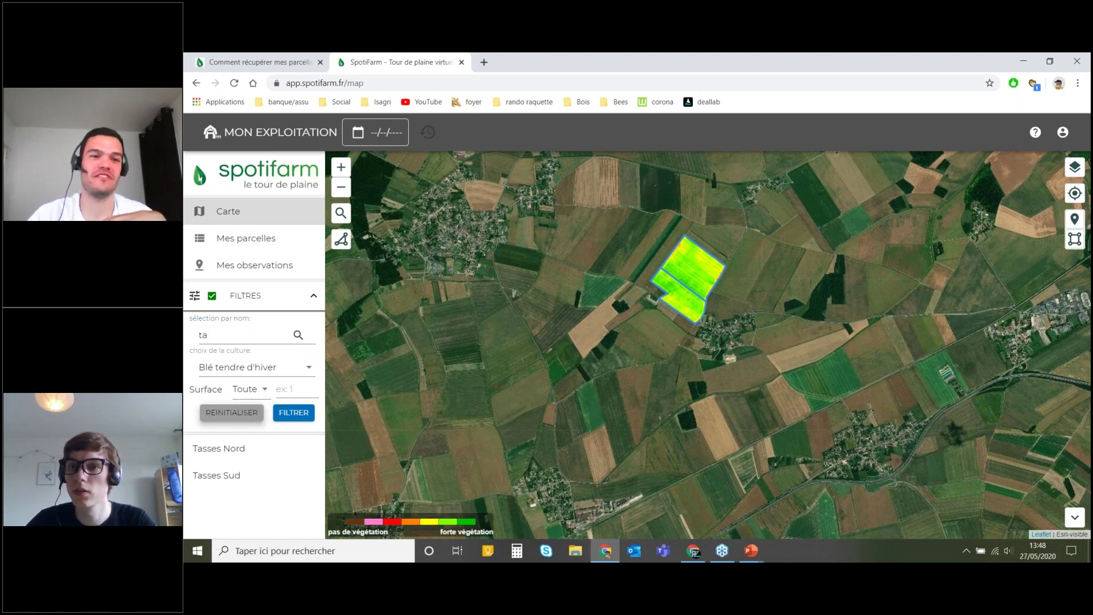
click(312, 295)
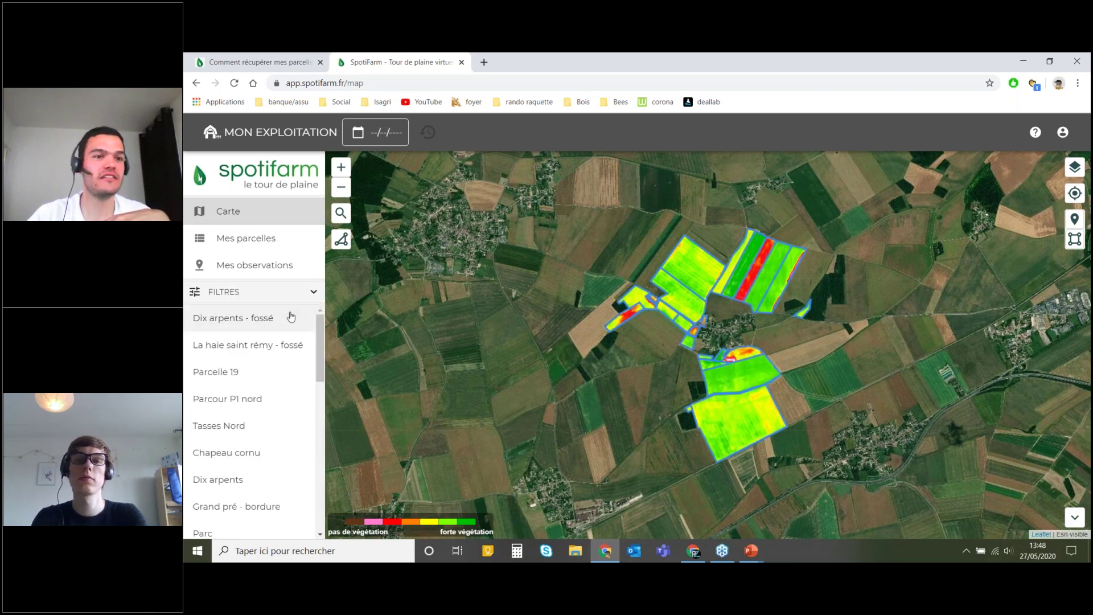
Step: View the Dix arpents parcel from the parcel list and return to the overview of the whole farm
click(239, 483)
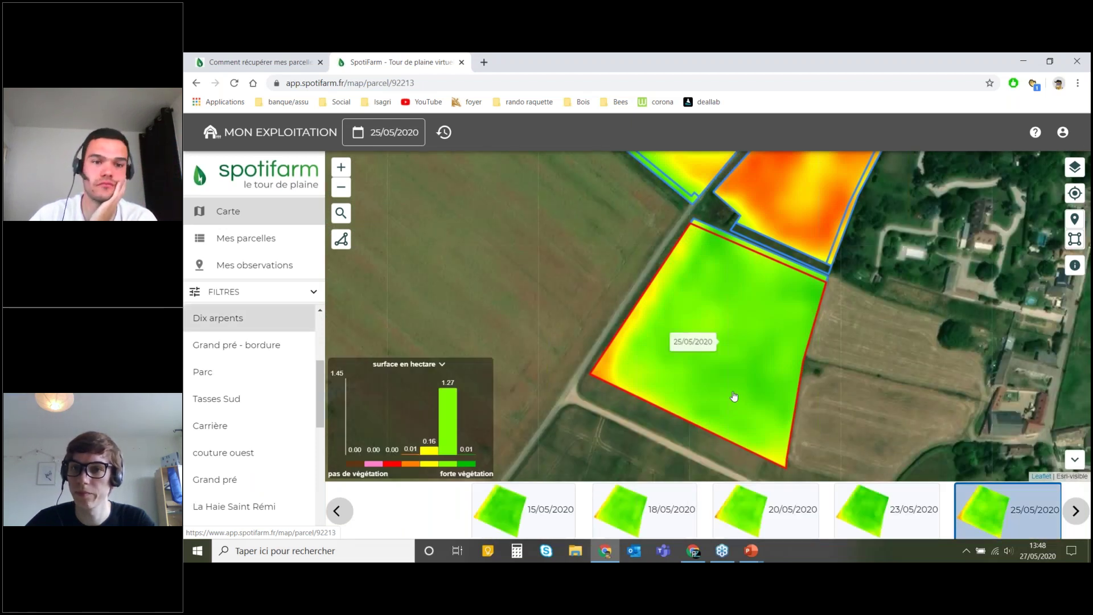
scroll(521, 336, down, 2)
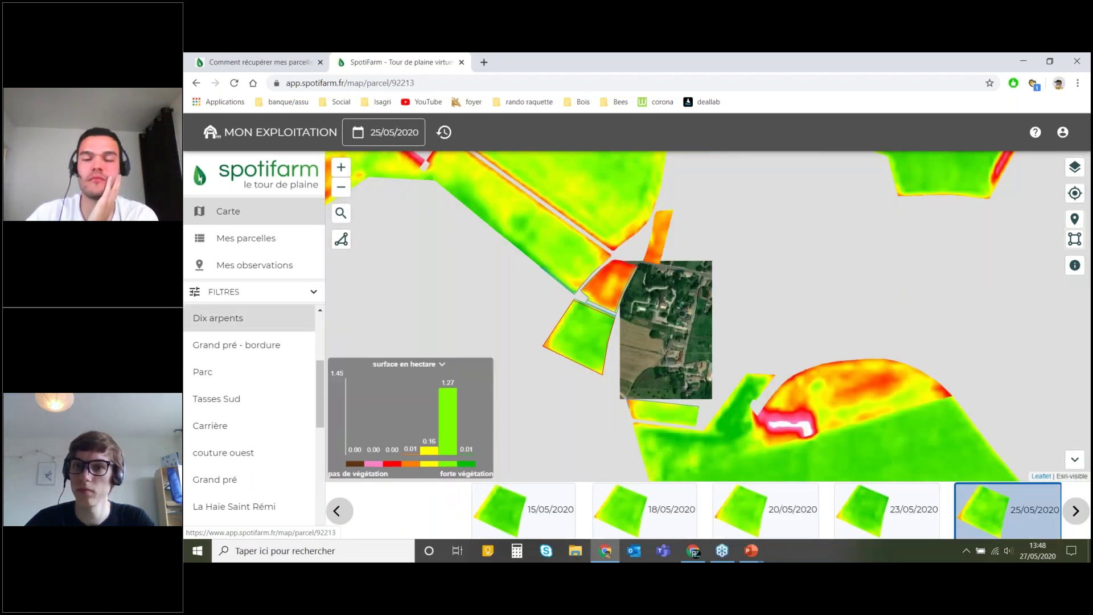
click(268, 132)
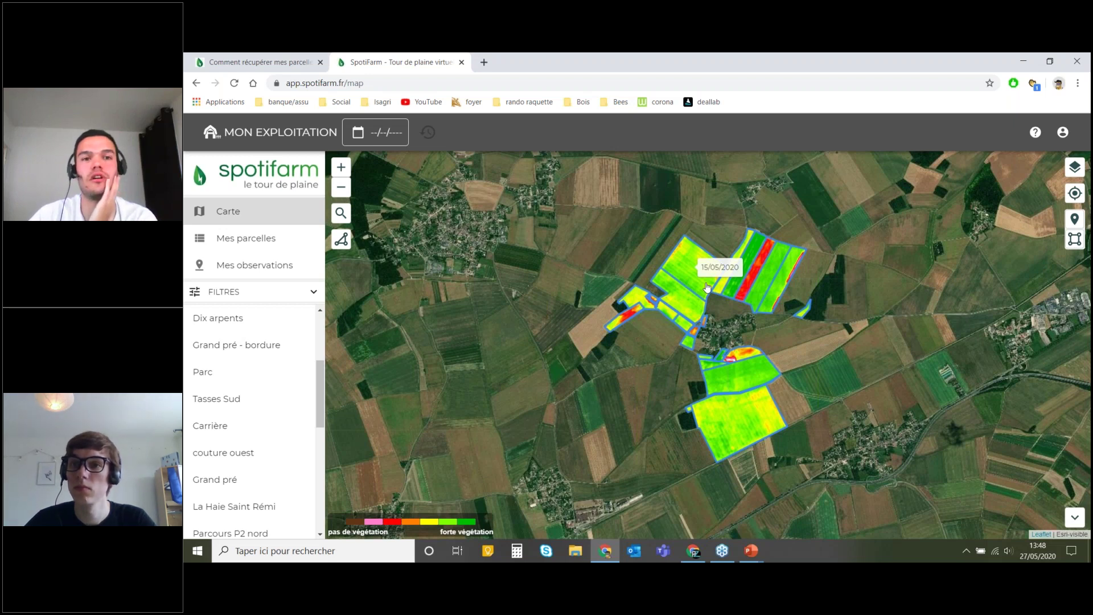
Step: Open the image history of the épine parcel and display its 20/04/2020 vegetation image
click(708, 287)
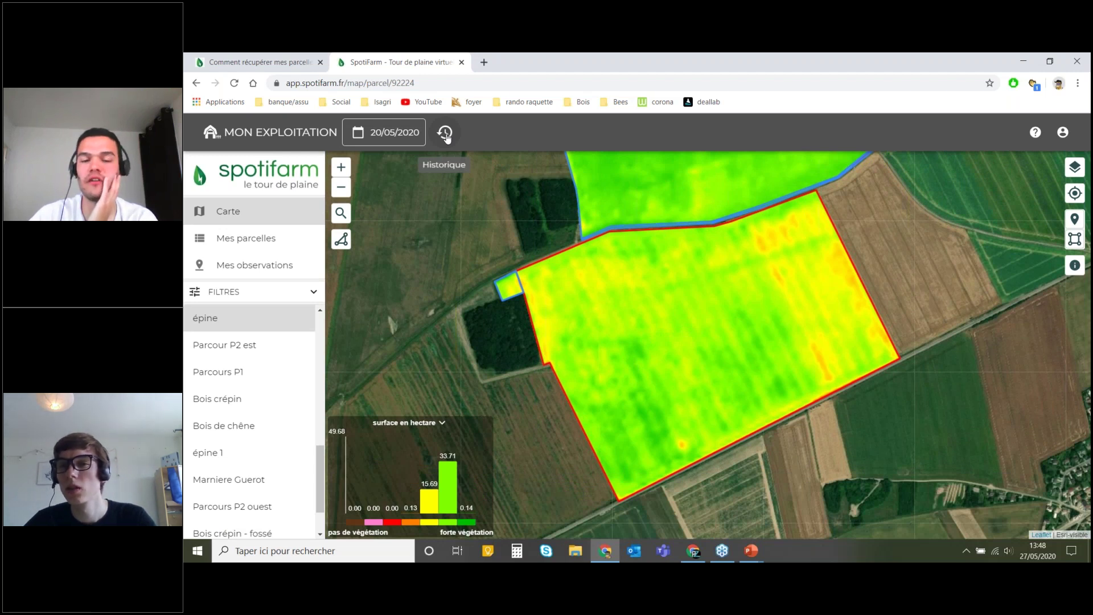
click(445, 135)
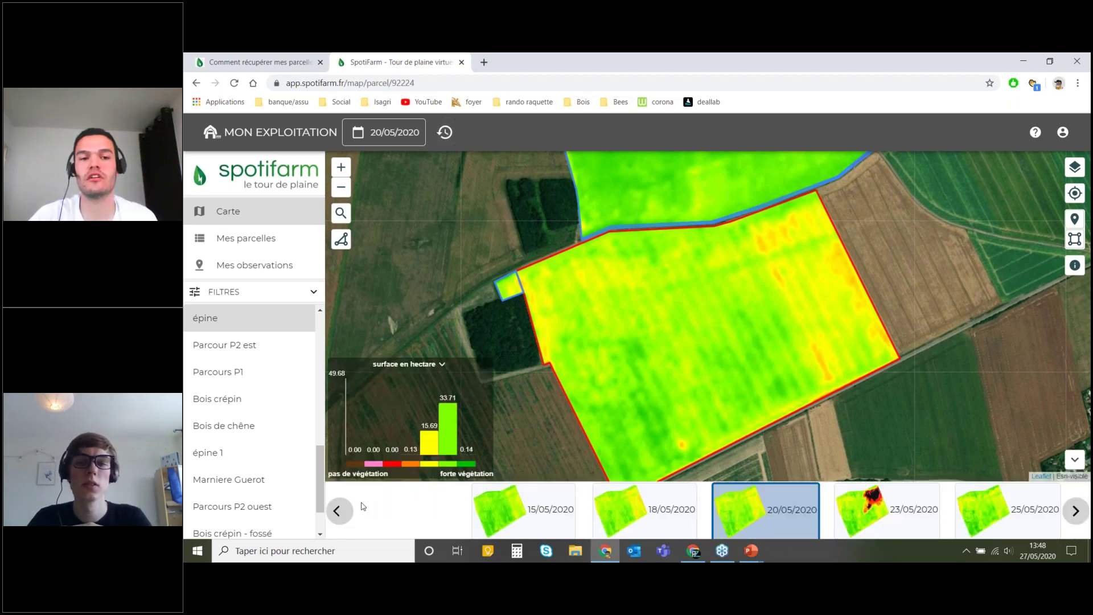
click(339, 510)
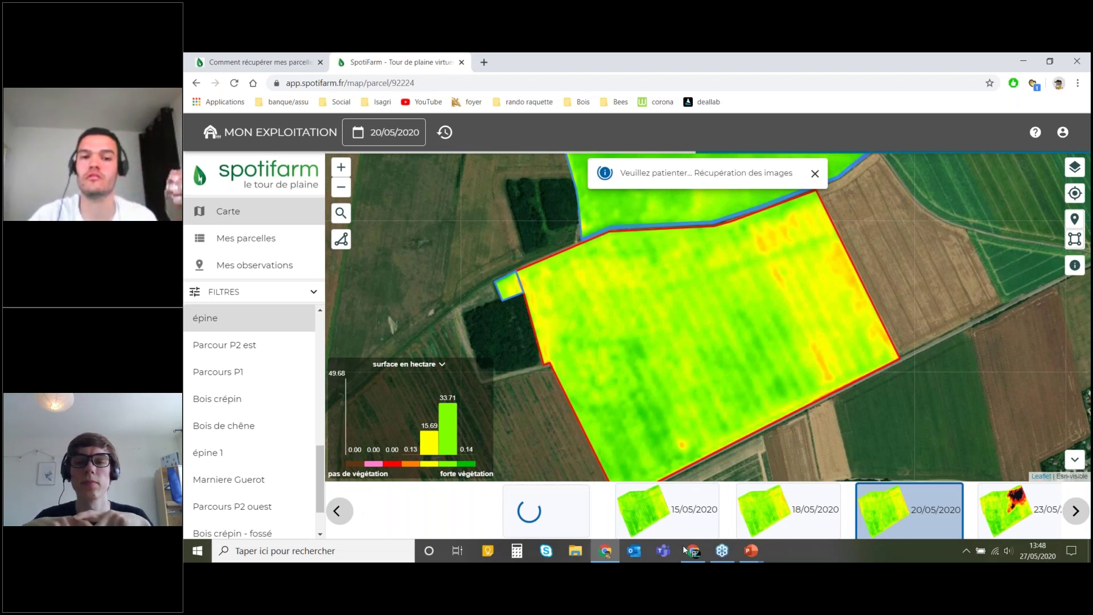
drag(436, 510, 580, 509)
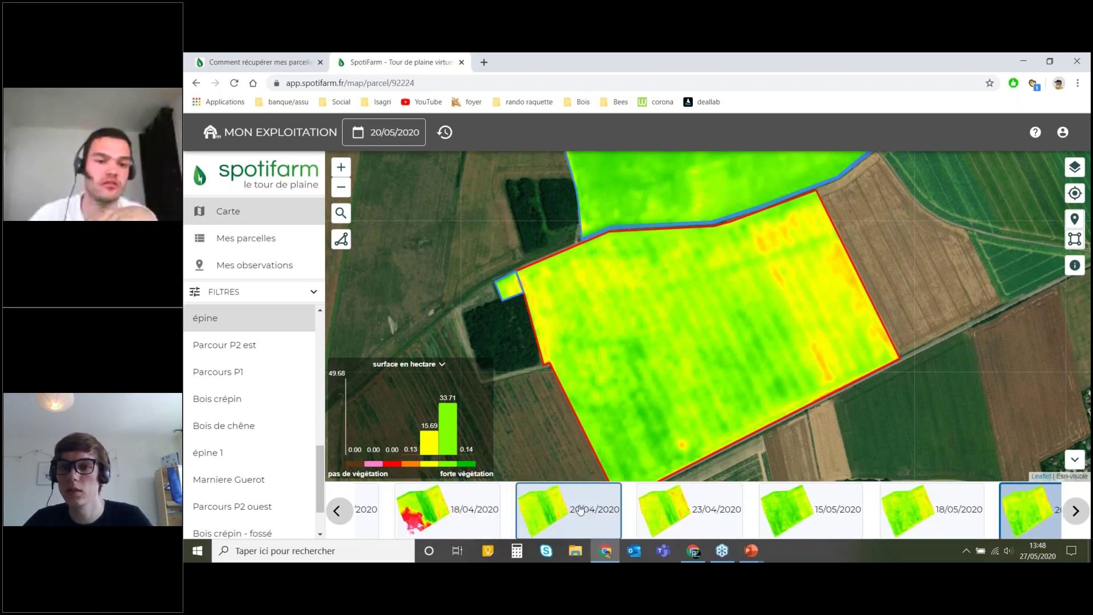
click(579, 510)
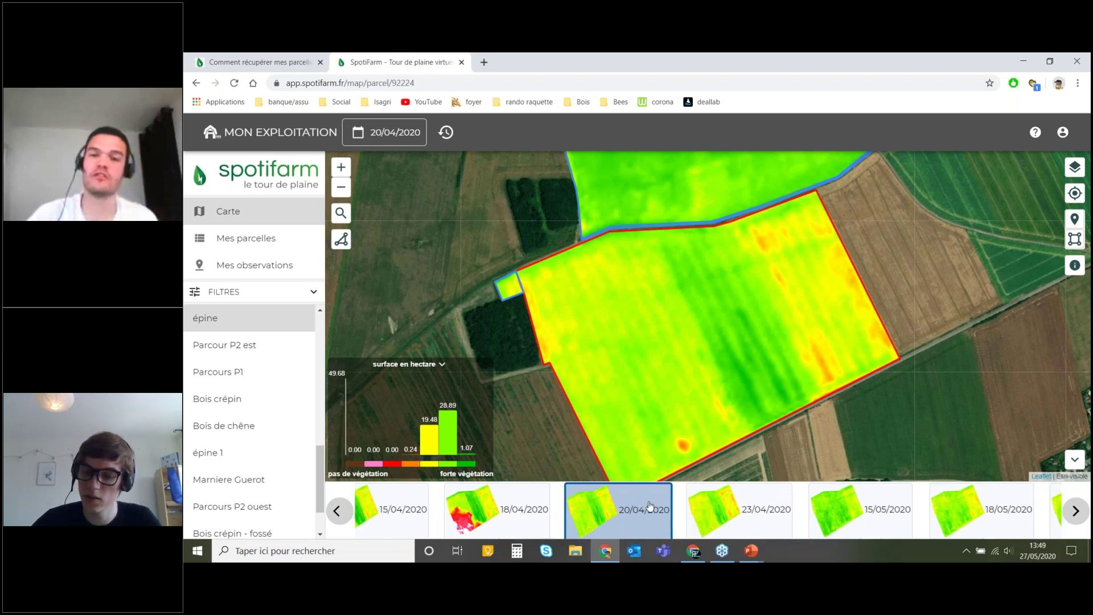
Step: Display the 13/04/2020 vegetation image of the épine parcel and examine the whole field
scroll(650, 506, up, 7)
click(651, 506)
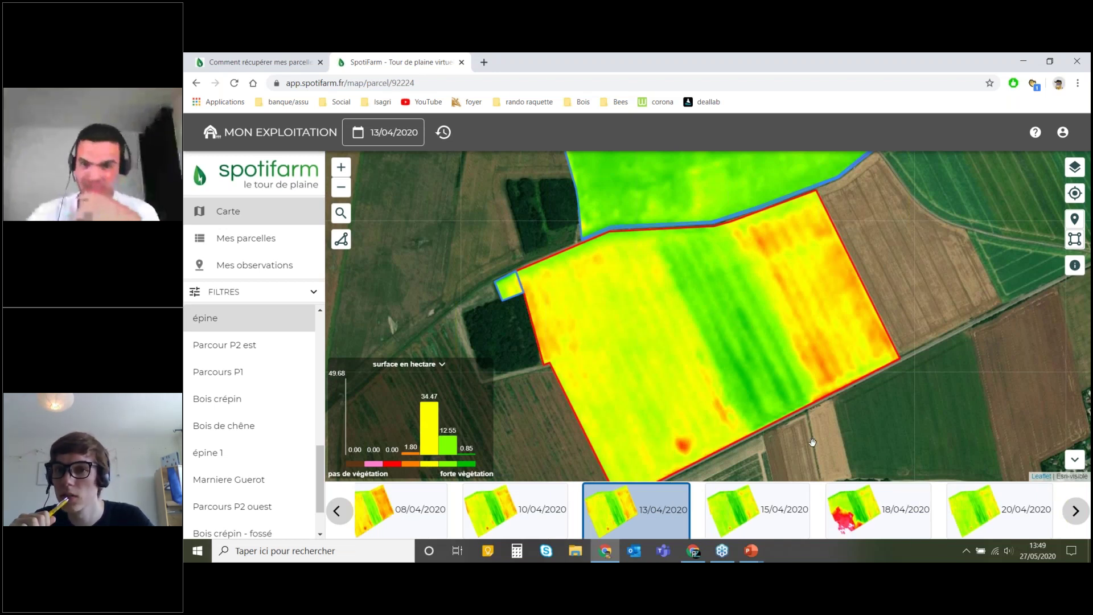
drag(812, 443, 792, 403)
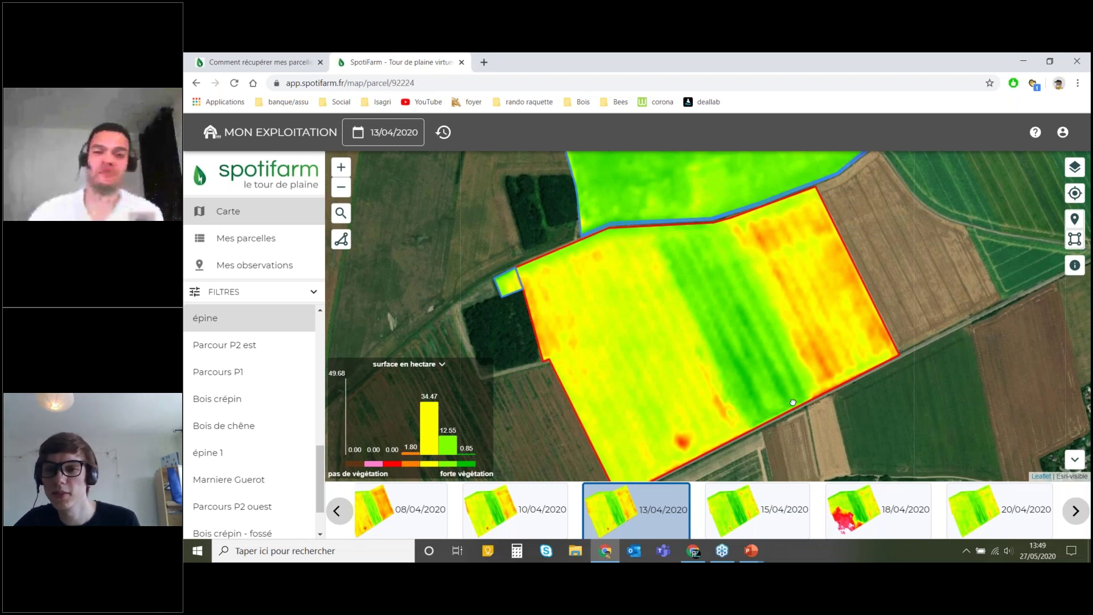
drag(695, 438, 671, 392)
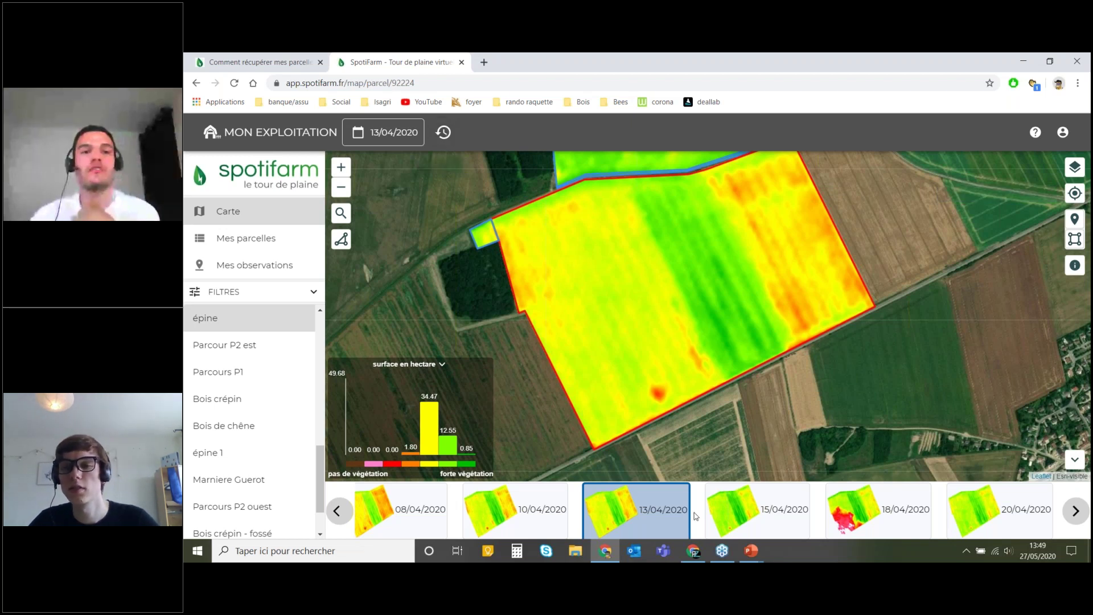
Step: Display the 05/04/2020 vegetation image of the épine parcel from the calendar, hide the image history and show the surface chart
click(406, 137)
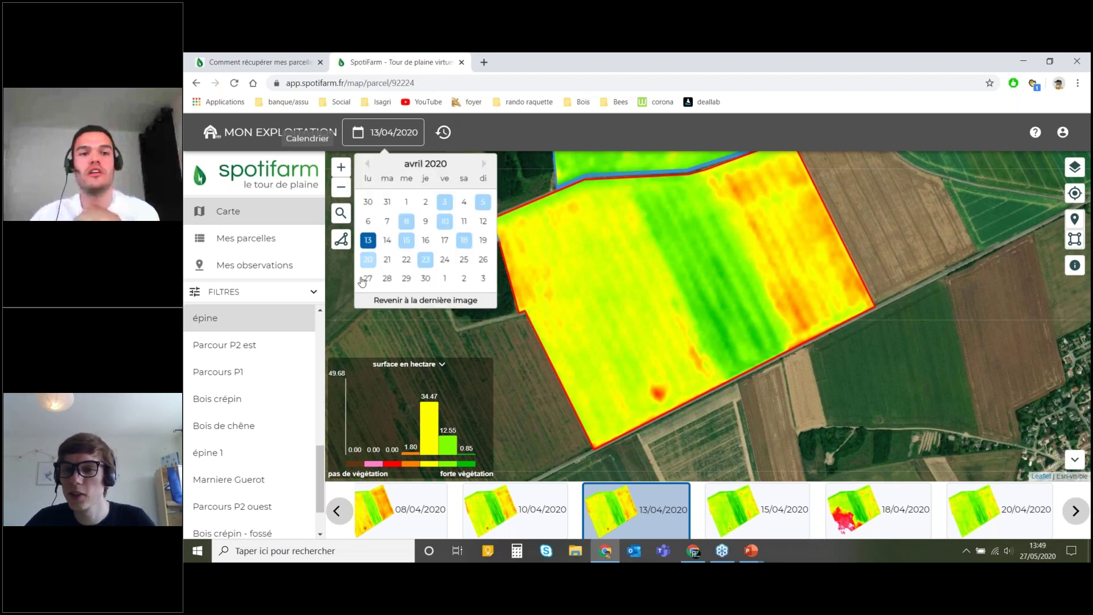
click(484, 204)
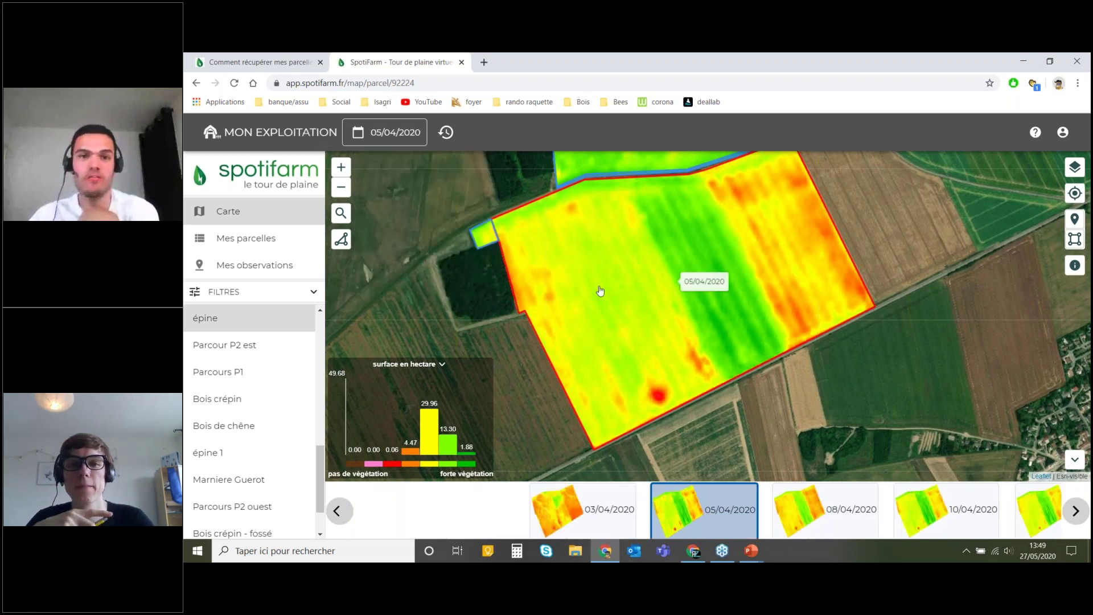
click(600, 291)
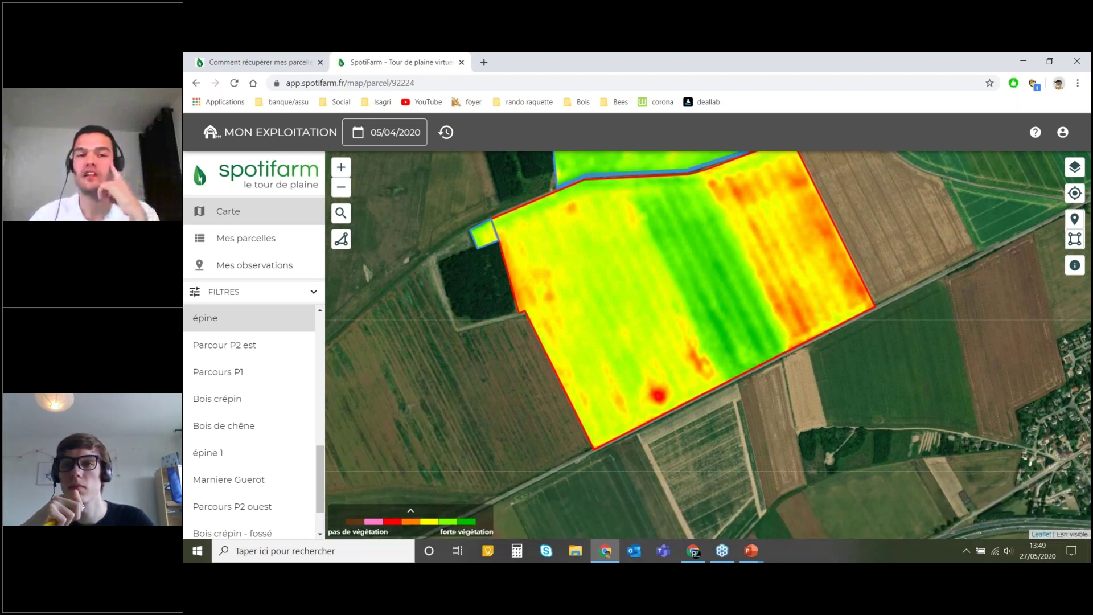
click(423, 513)
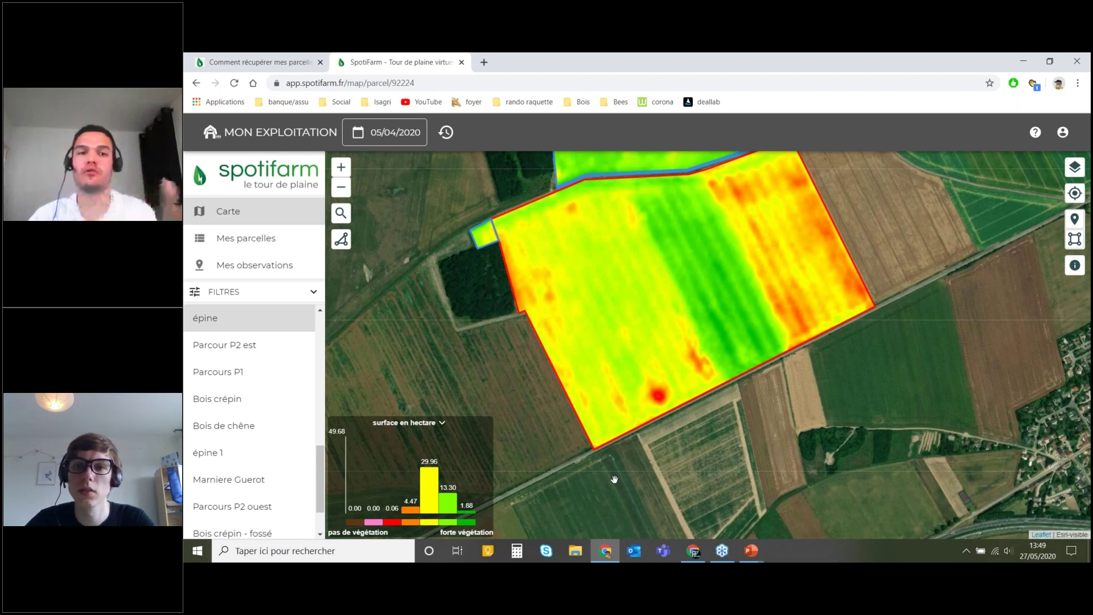
drag(615, 480, 672, 506)
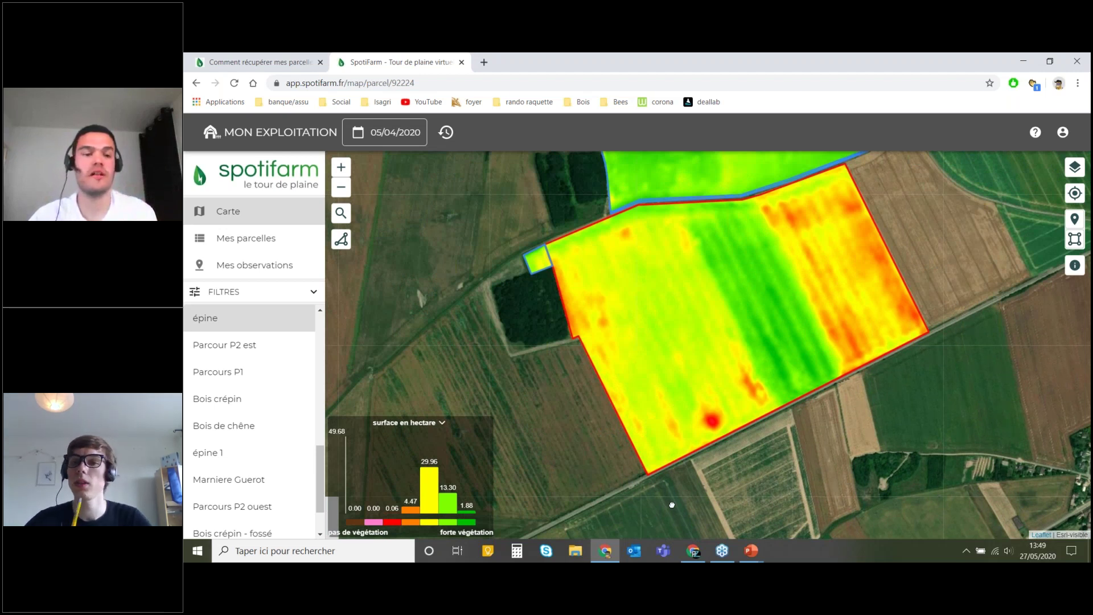
Step: Display the épine parcel's 15/04/2020 vegetation image from the image history, and collapse the surface chart and the history
click(448, 131)
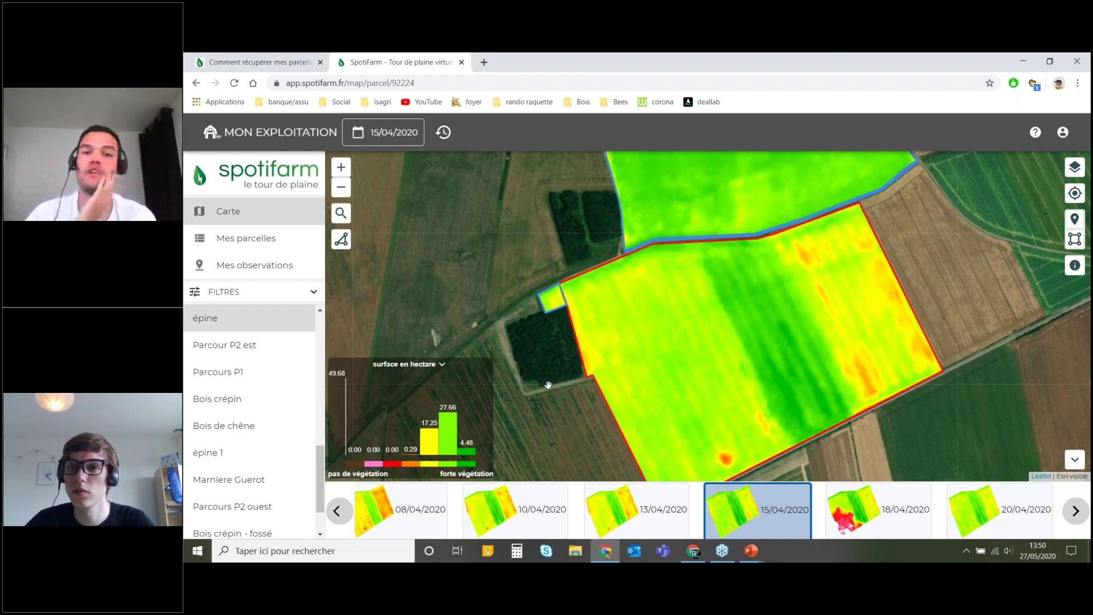
drag(549, 385, 526, 345)
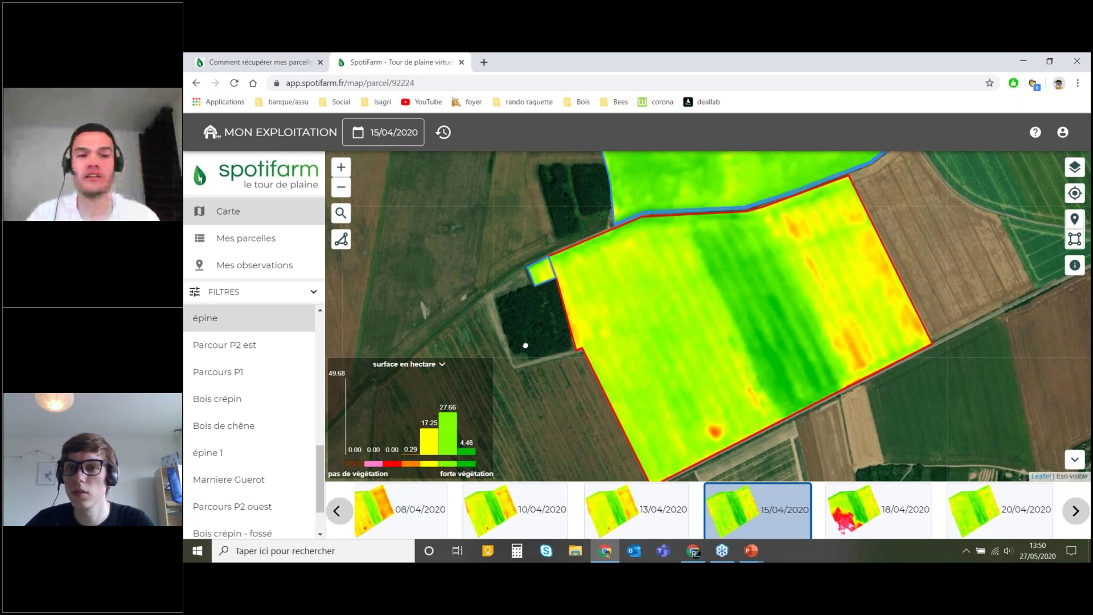
drag(525, 345, 537, 393)
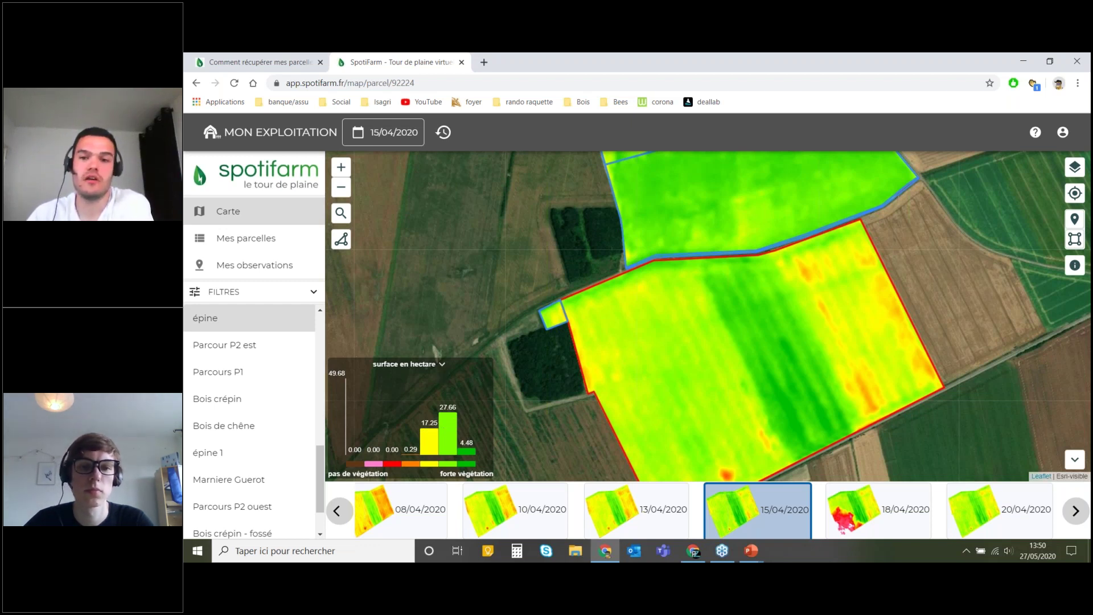
click(442, 365)
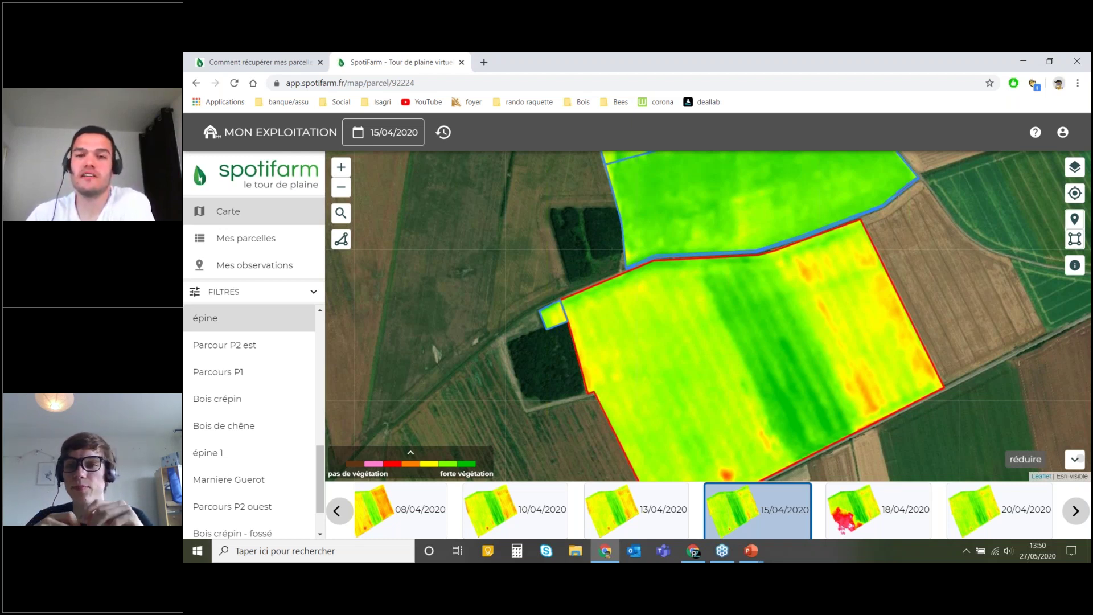
click(1074, 459)
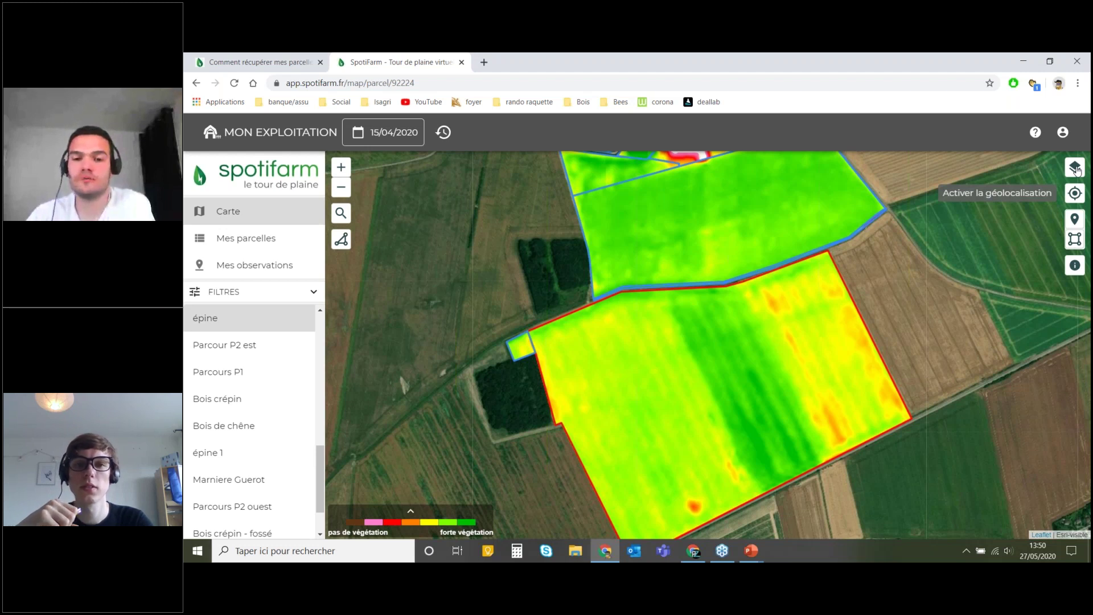
Step: Reopen the image history and display the 18/04/2020 vegetation image of the épine parcel
click(1075, 168)
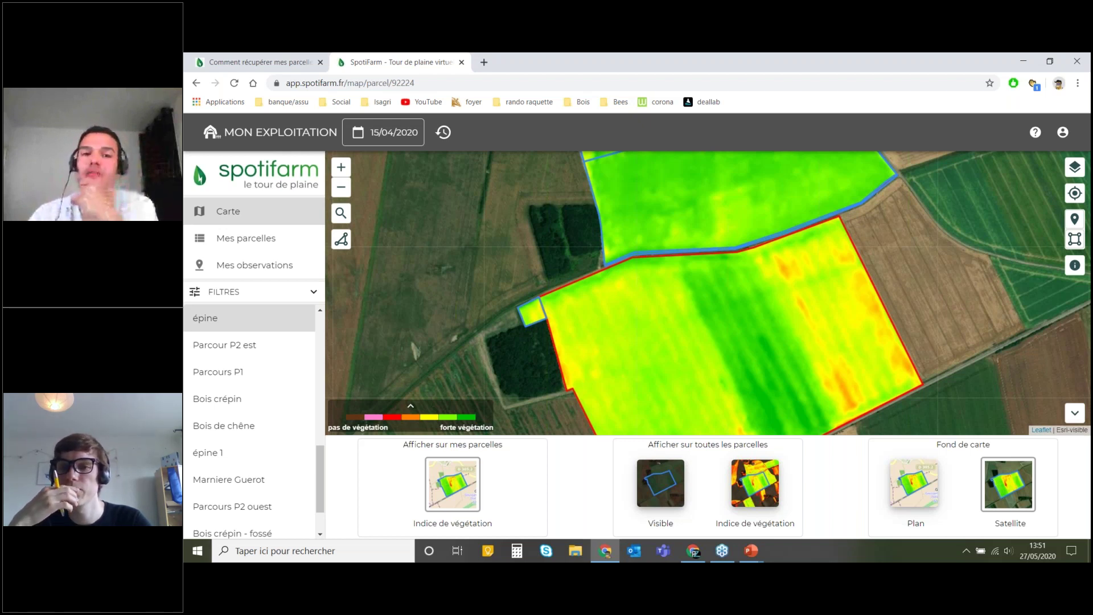
click(453, 132)
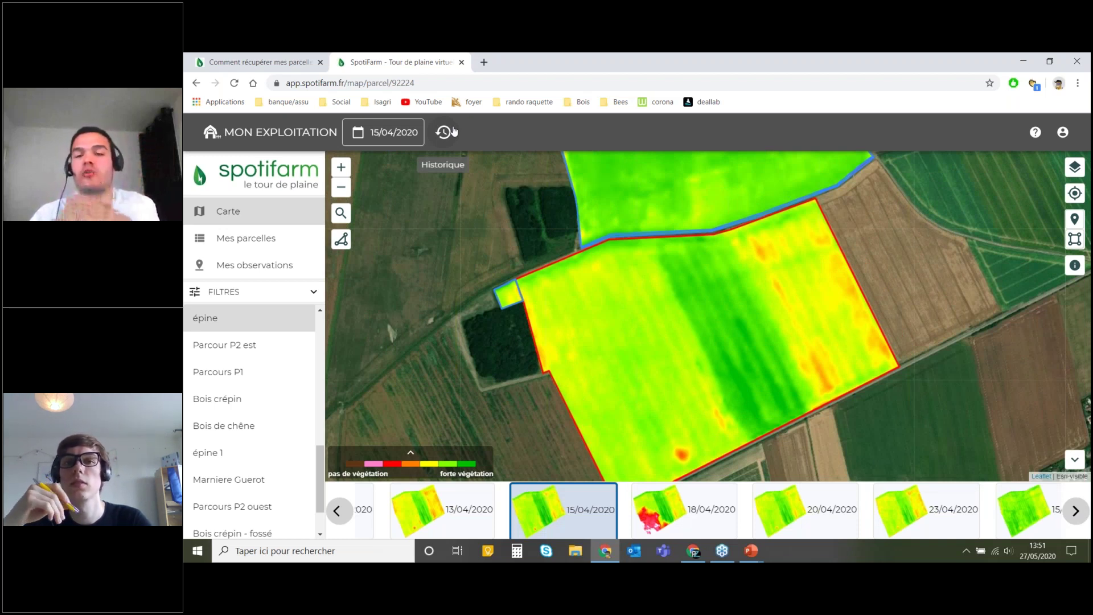
click(683, 509)
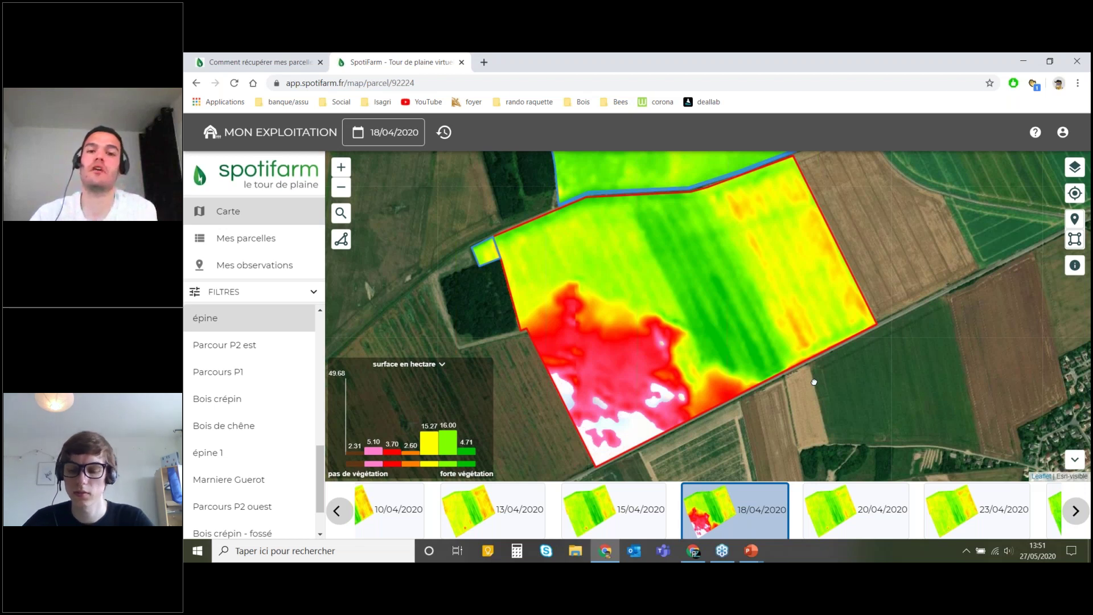
drag(814, 382, 816, 378)
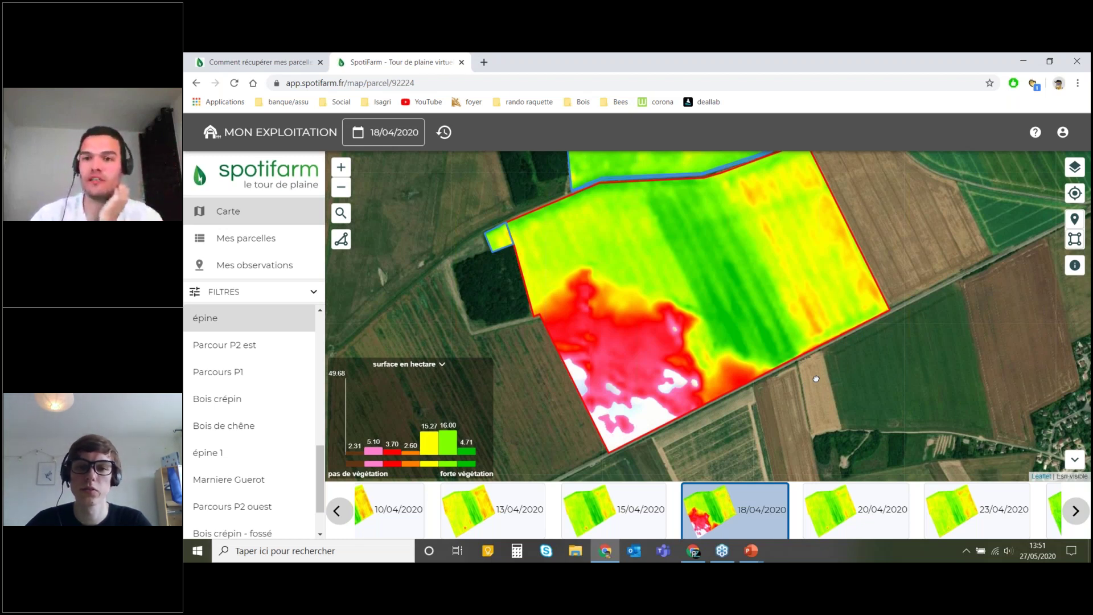
drag(816, 379, 822, 370)
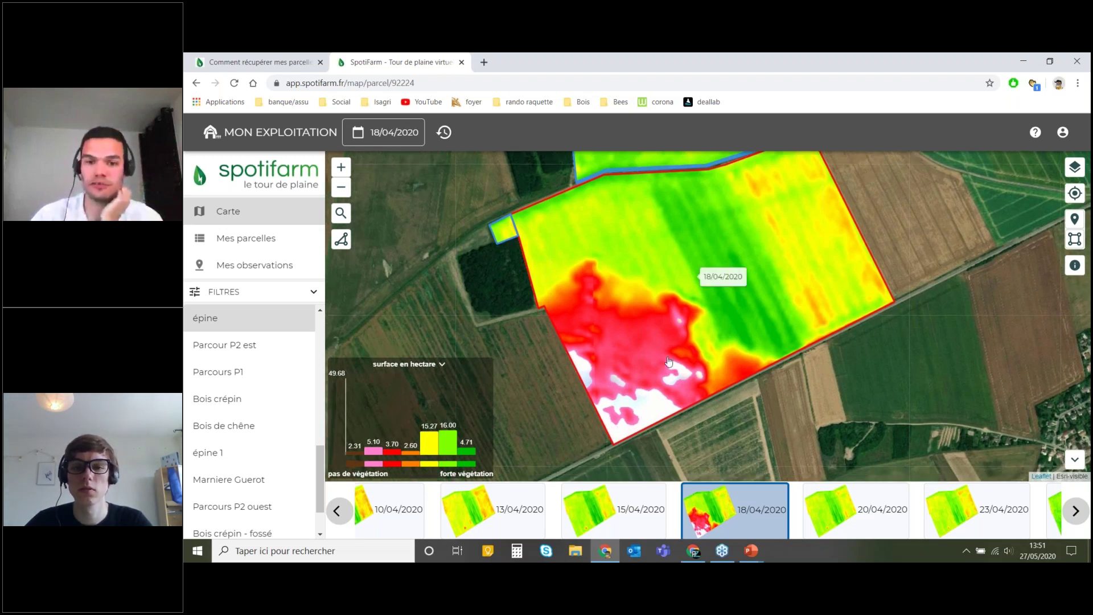
Step: Apply the Visible layer to all parcels for the 18/04/2020 image
click(1078, 168)
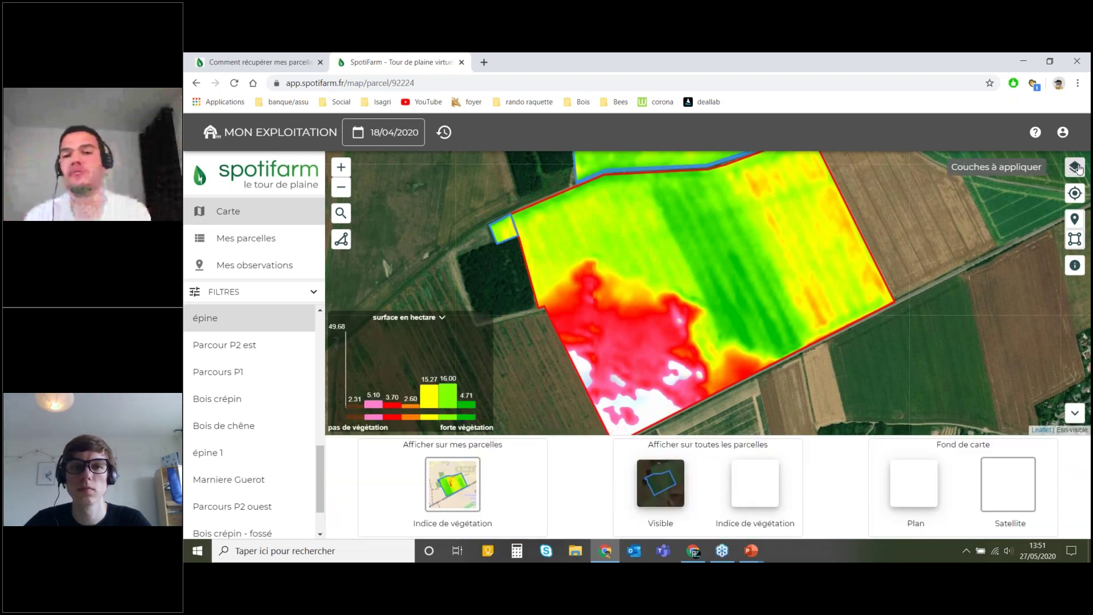
click(660, 484)
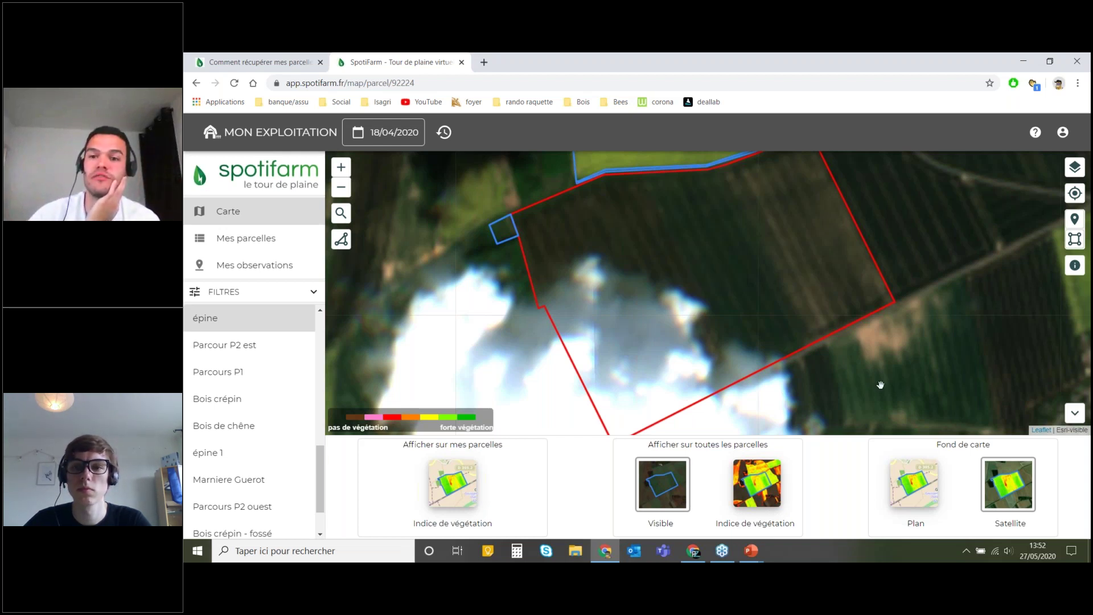
drag(881, 386, 884, 335)
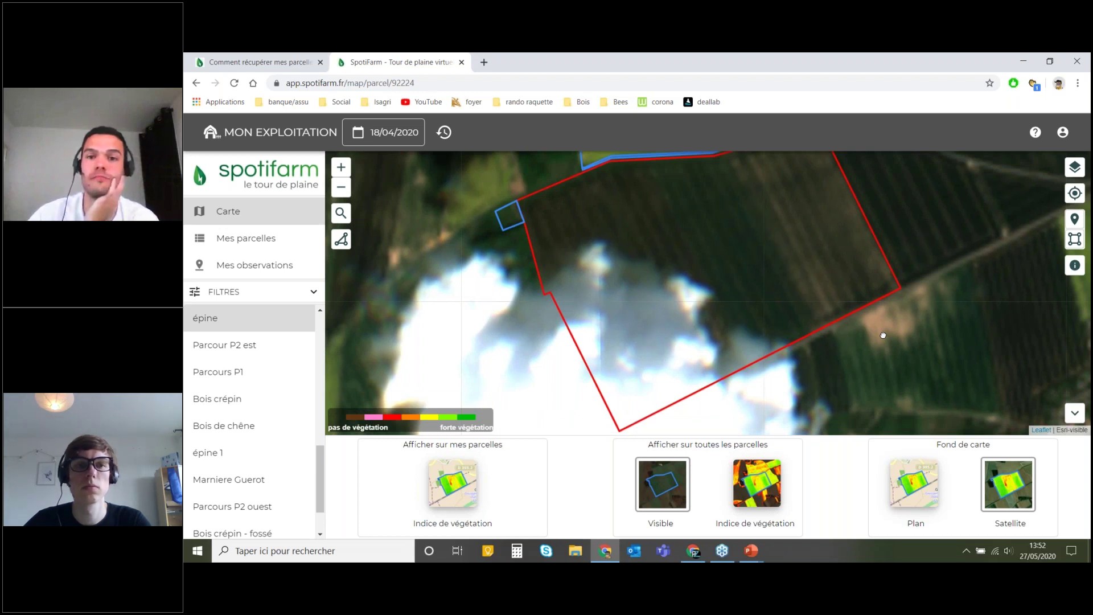
Step: Examine the visible image over the épine parcel and the neighbouring parcels and fields to its north and west
scroll(739, 380, down, 2)
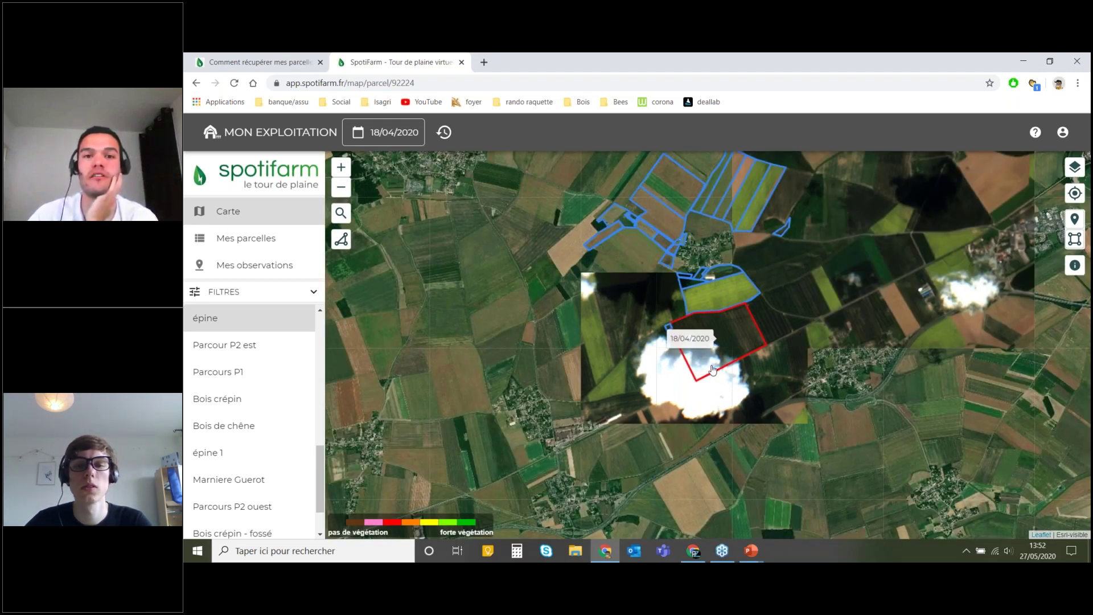
scroll(712, 371, up, 2)
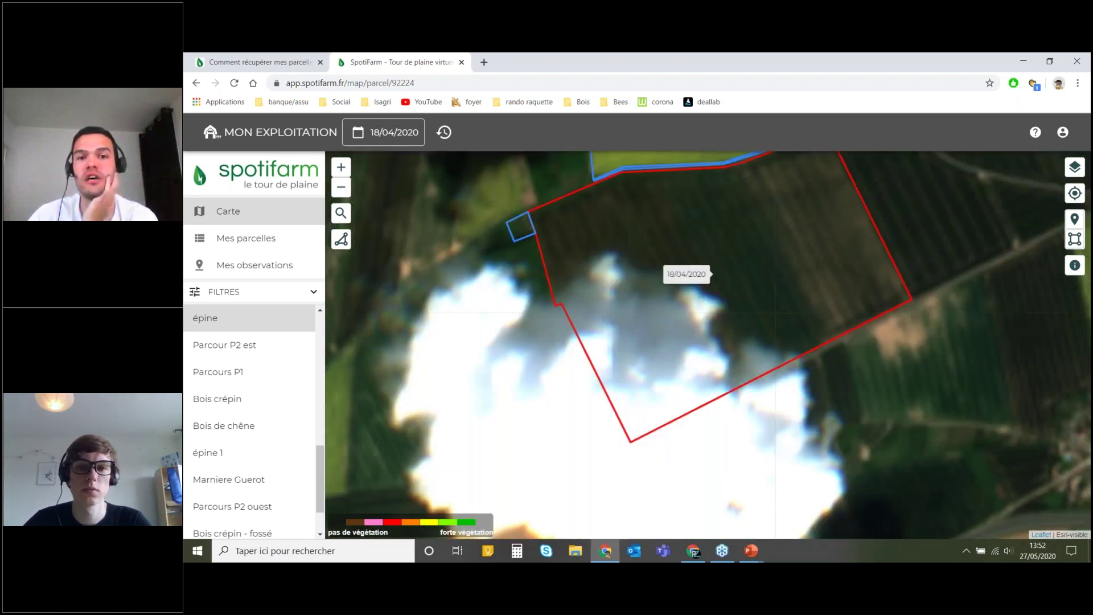
drag(717, 274, 686, 322)
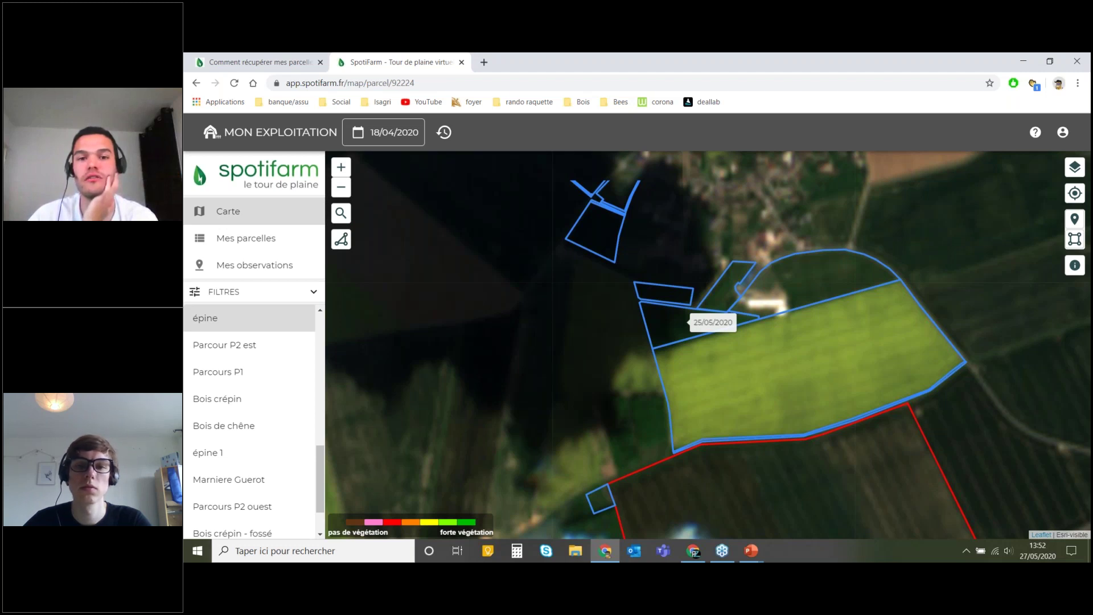
drag(687, 322, 828, 283)
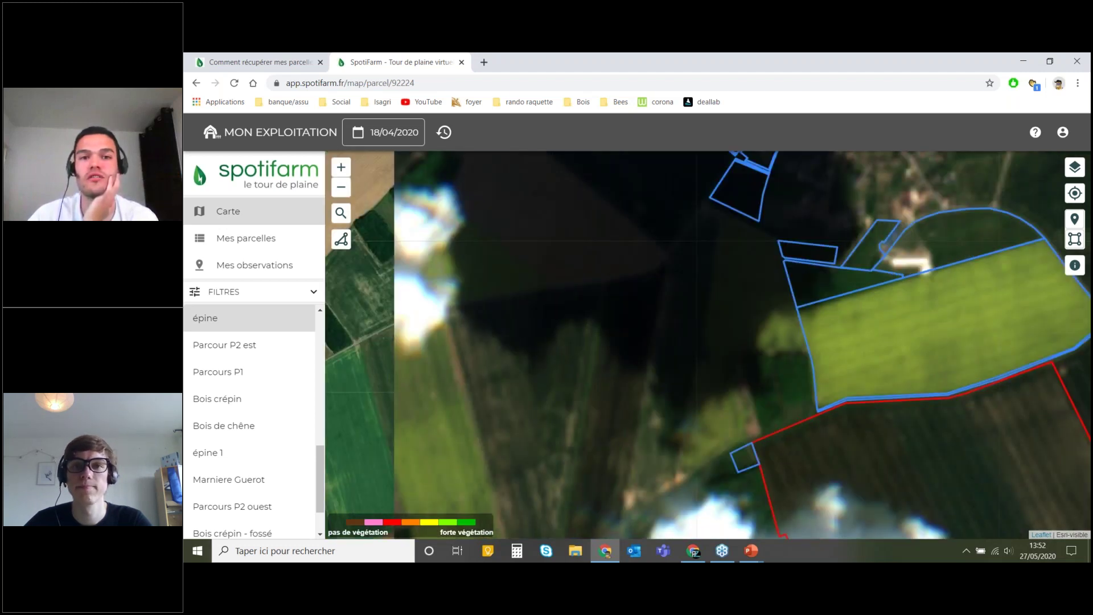
drag(709, 345, 587, 177)
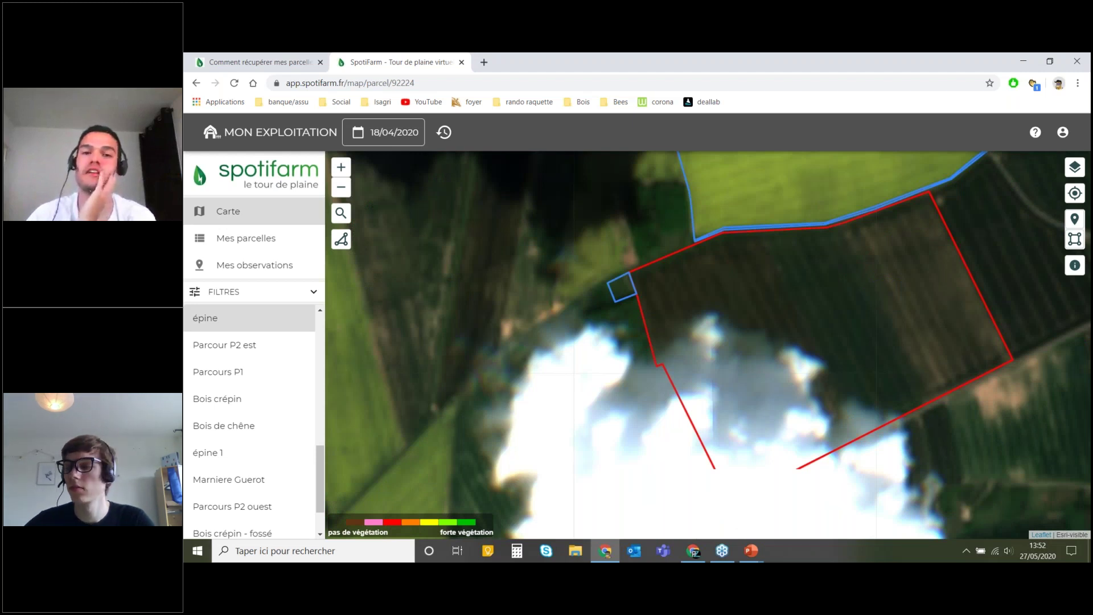
drag(558, 197, 625, 367)
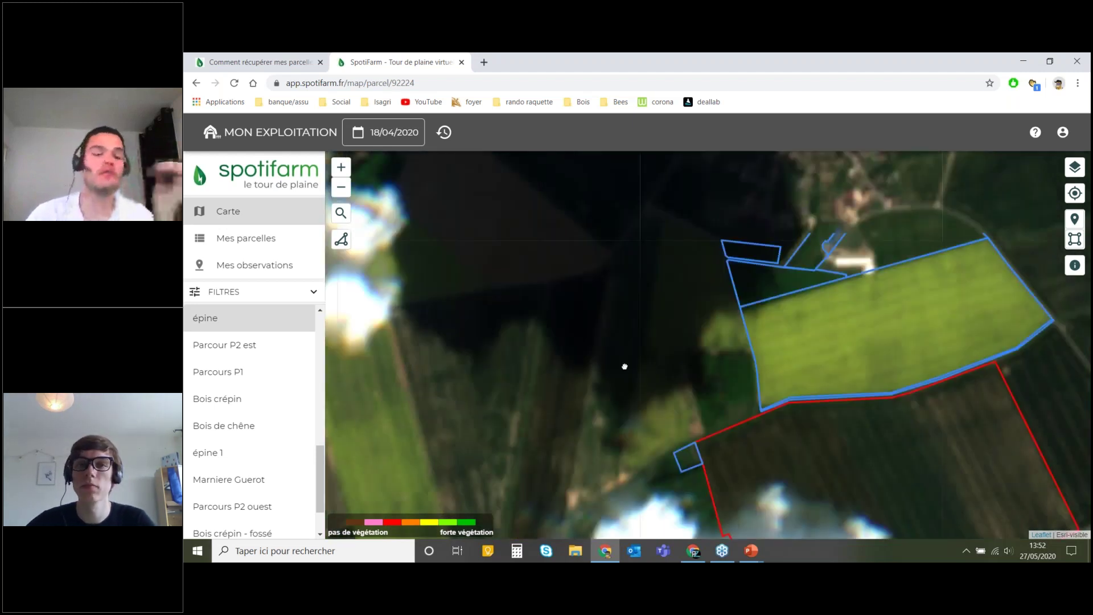
drag(639, 252, 631, 328)
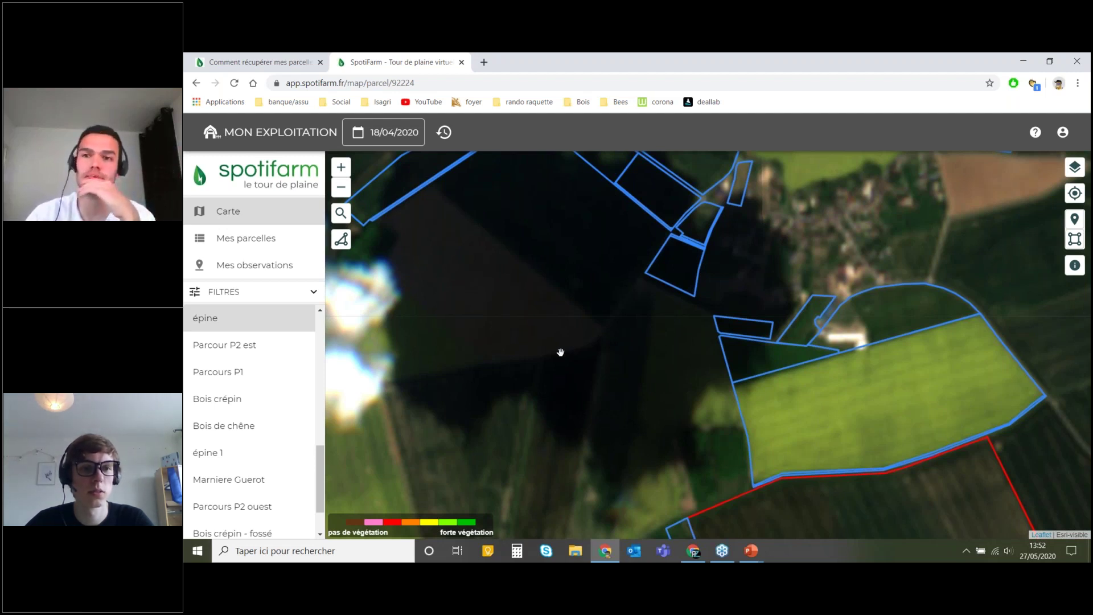
drag(561, 353, 512, 296)
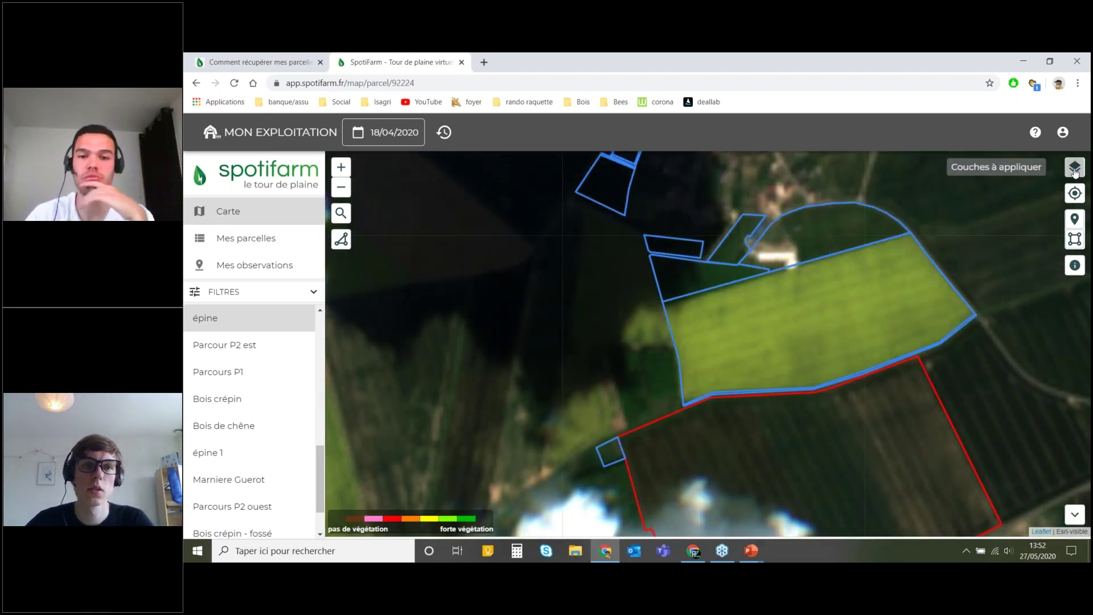
Step: Turn off the Visible layer to return to the vegetation index on the farm's parcels, and close the layer options
click(1075, 168)
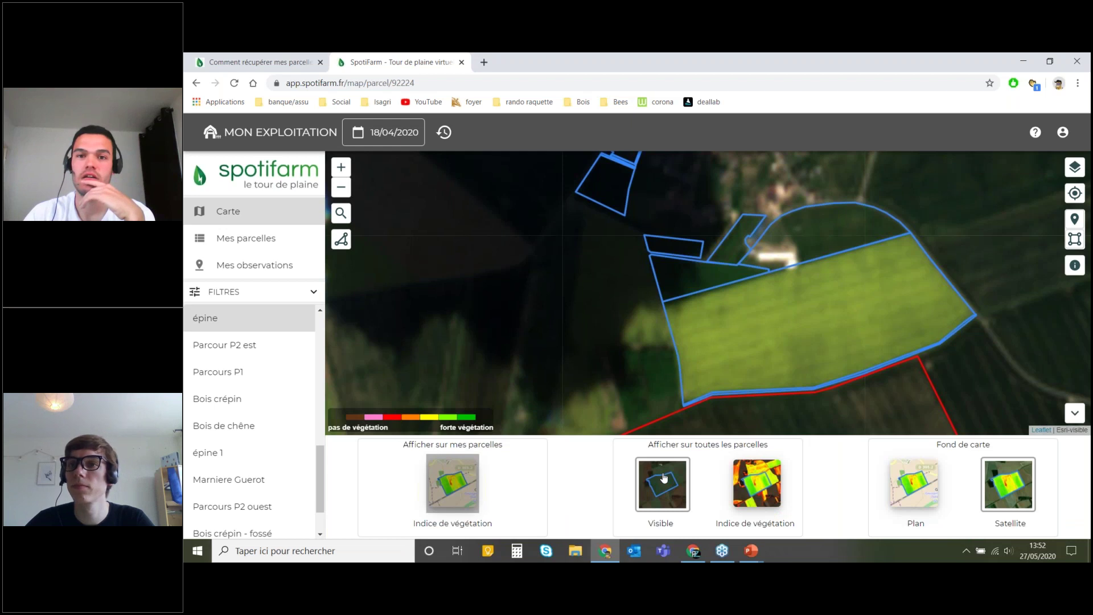
click(664, 478)
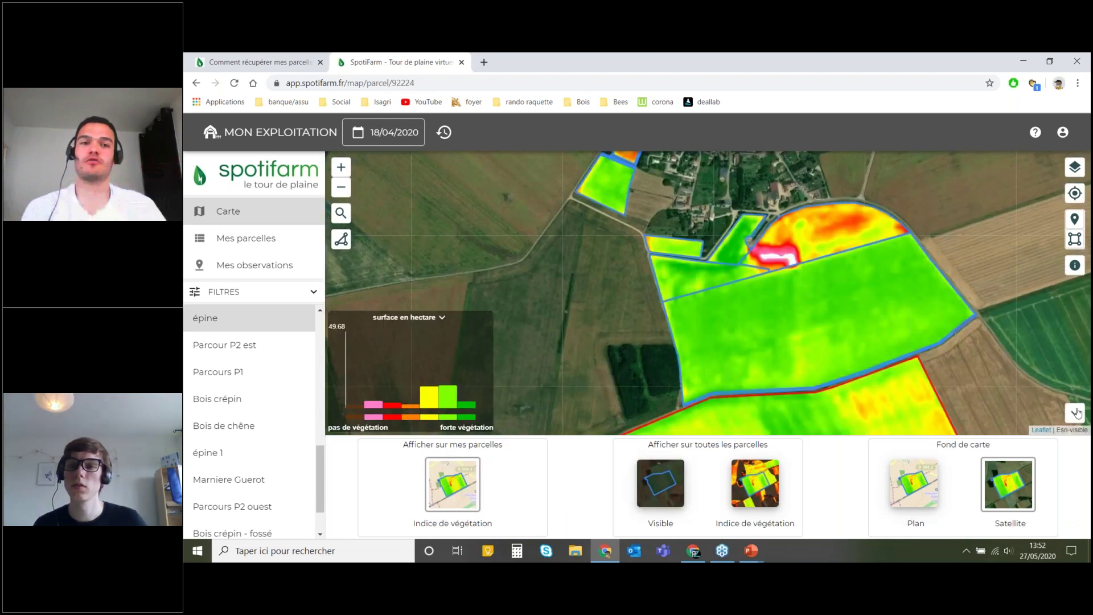
click(1076, 413)
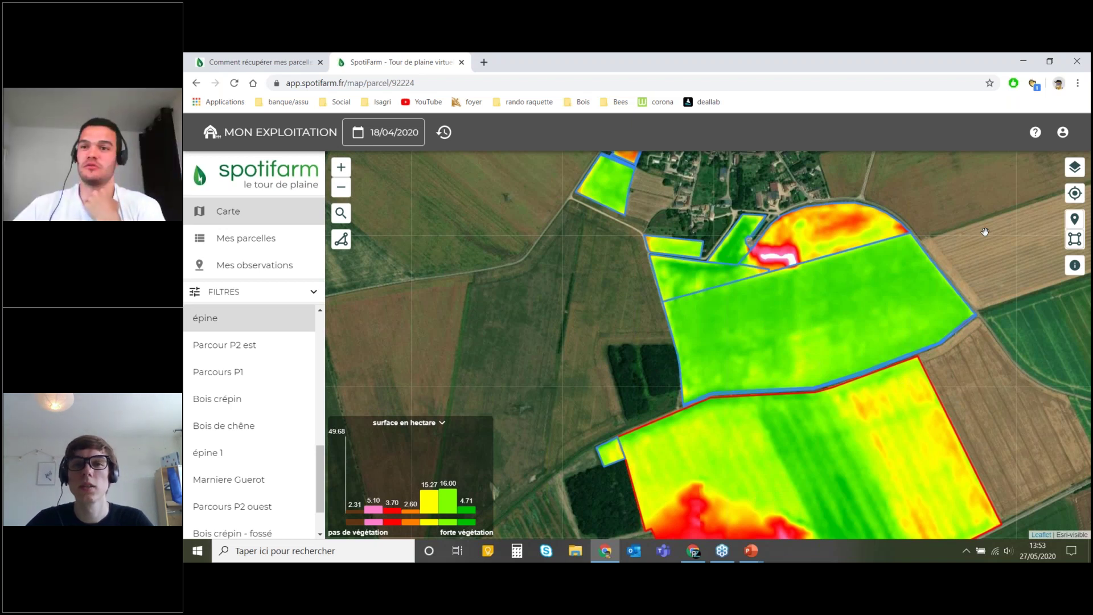
drag(960, 274, 926, 314)
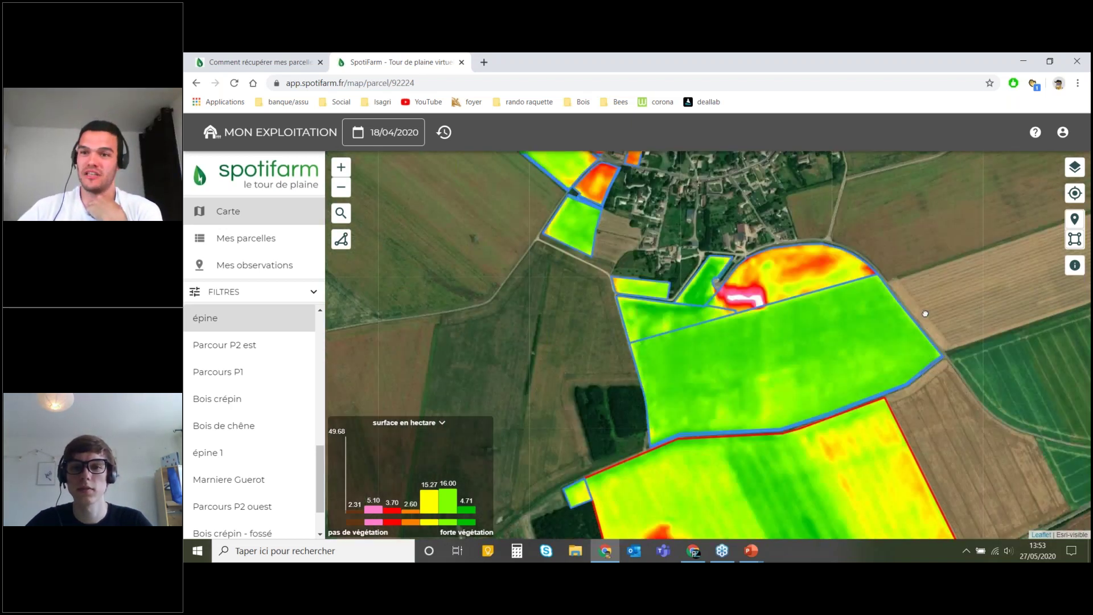
drag(925, 314, 902, 348)
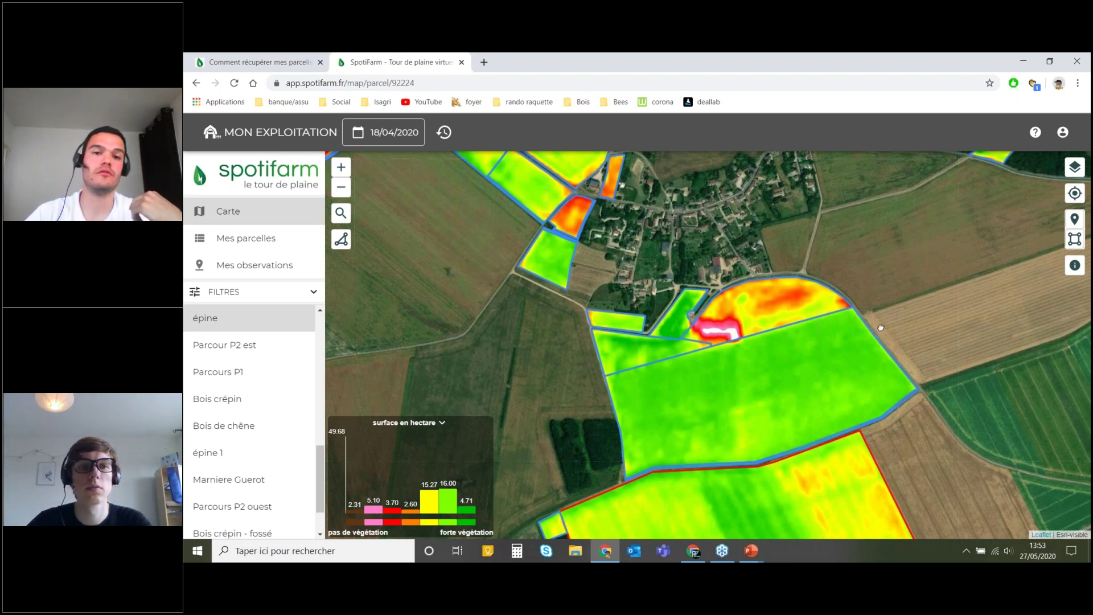
Step: Place an observation point near the western edge of the large green La Haie Saint Rémi parcel, south of the village
drag(881, 328, 832, 251)
click(1077, 222)
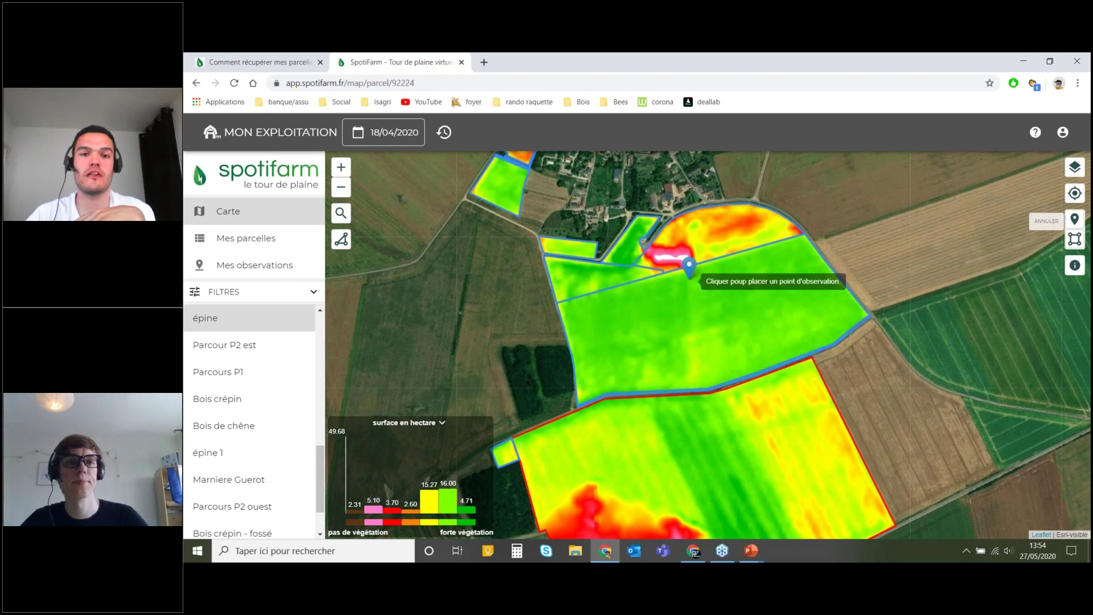
click(579, 320)
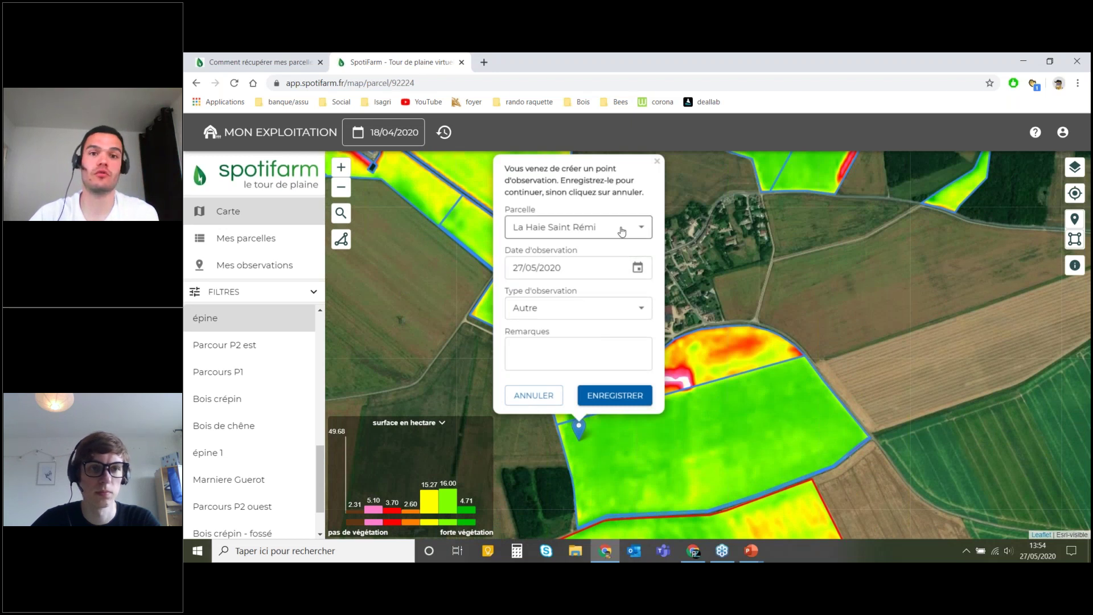
Step: Set the point's observation type to Maladie, enter the remark "???" and save the observation
click(638, 270)
click(636, 196)
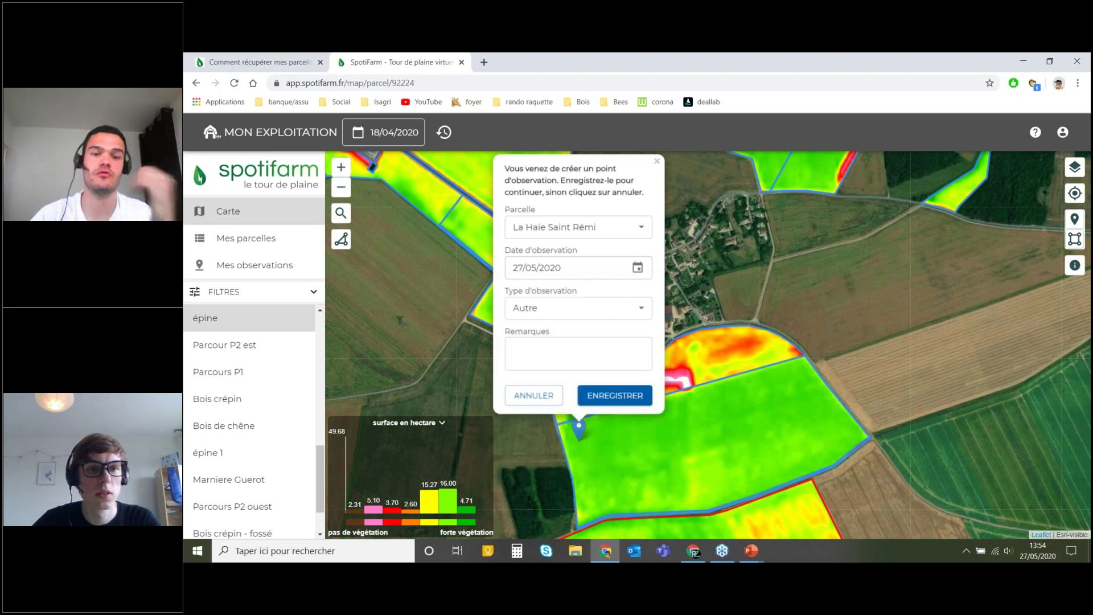
click(579, 314)
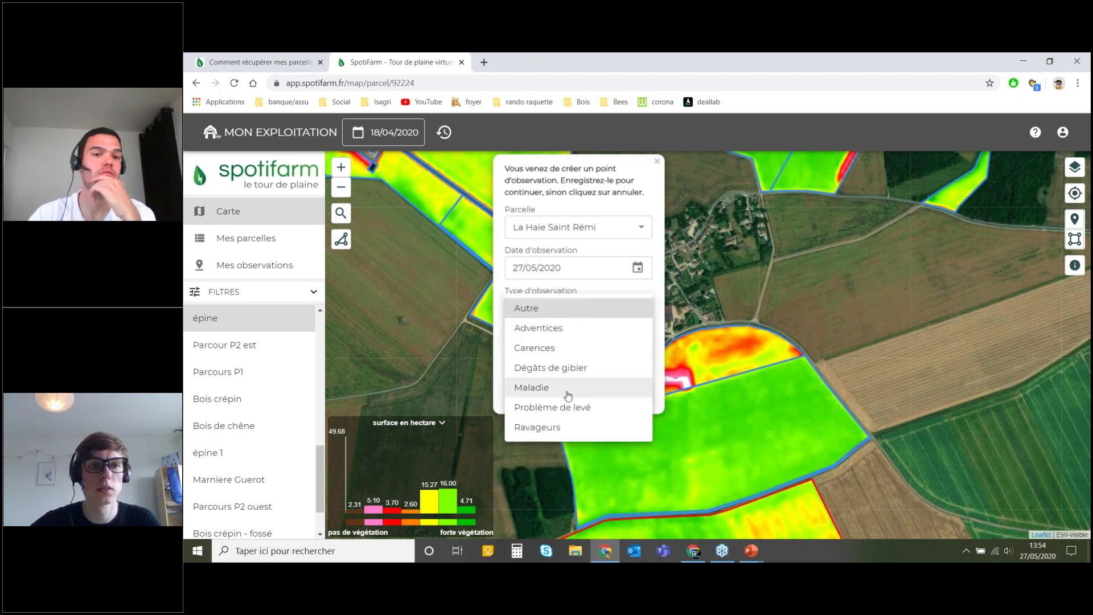
click(569, 390)
click(573, 347)
text(???)
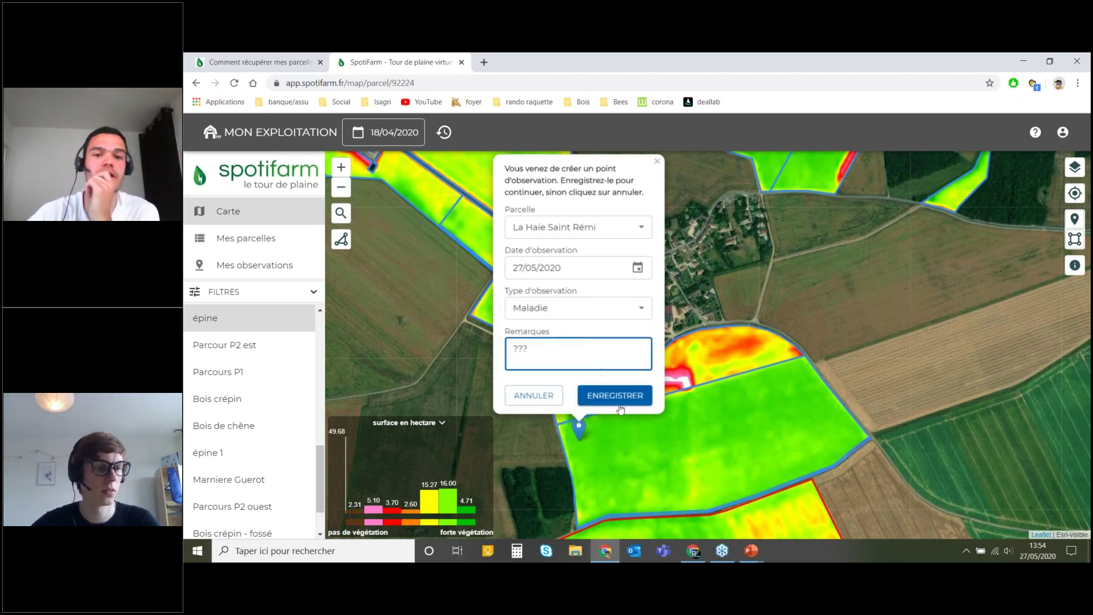
click(636, 398)
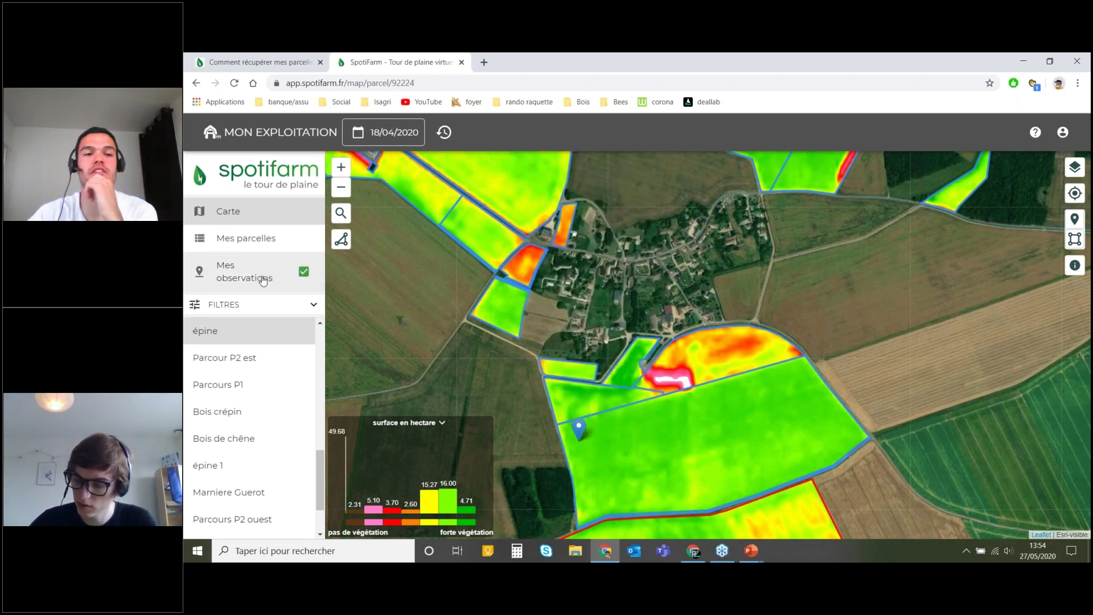
Step: Check the list of recorded observations and return to the map
click(244, 271)
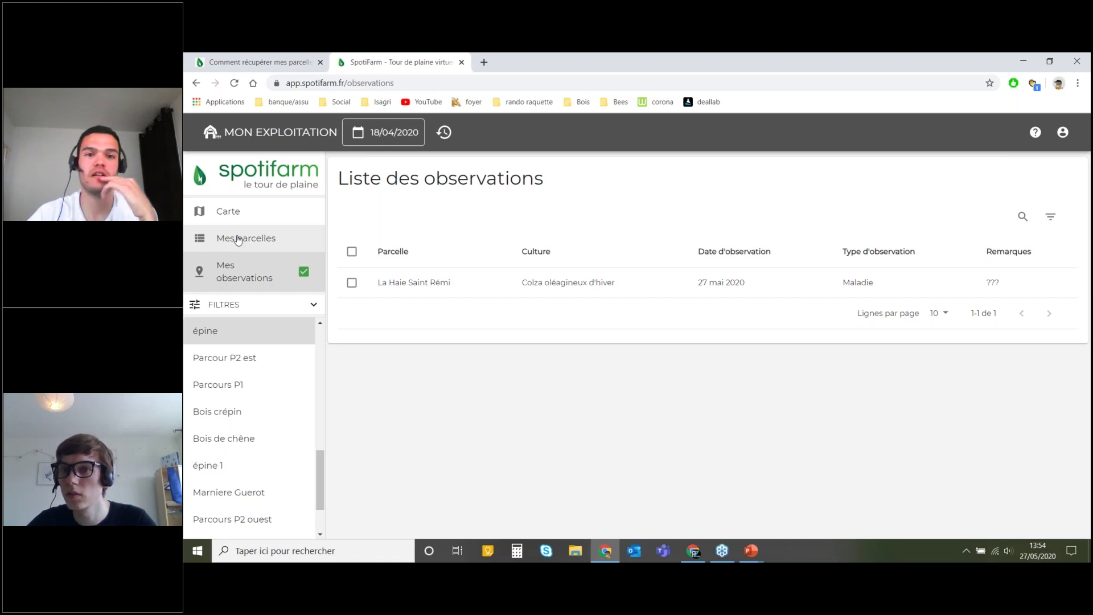
click(238, 240)
click(228, 211)
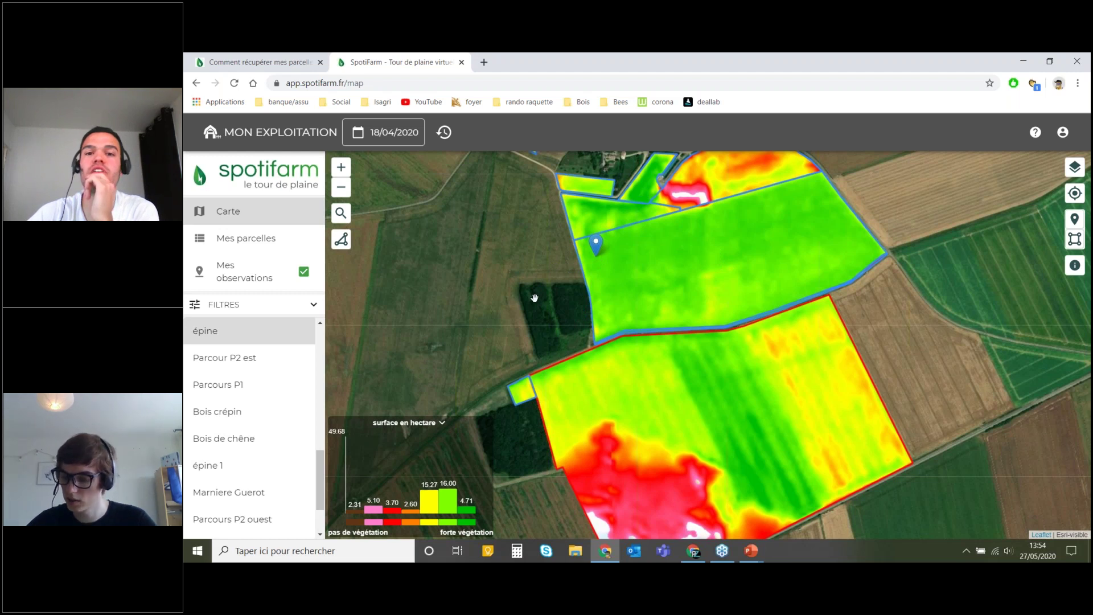
Step: Select the Bois de chêne parcel, the easternmost strip northeast of the village
drag(535, 297, 527, 361)
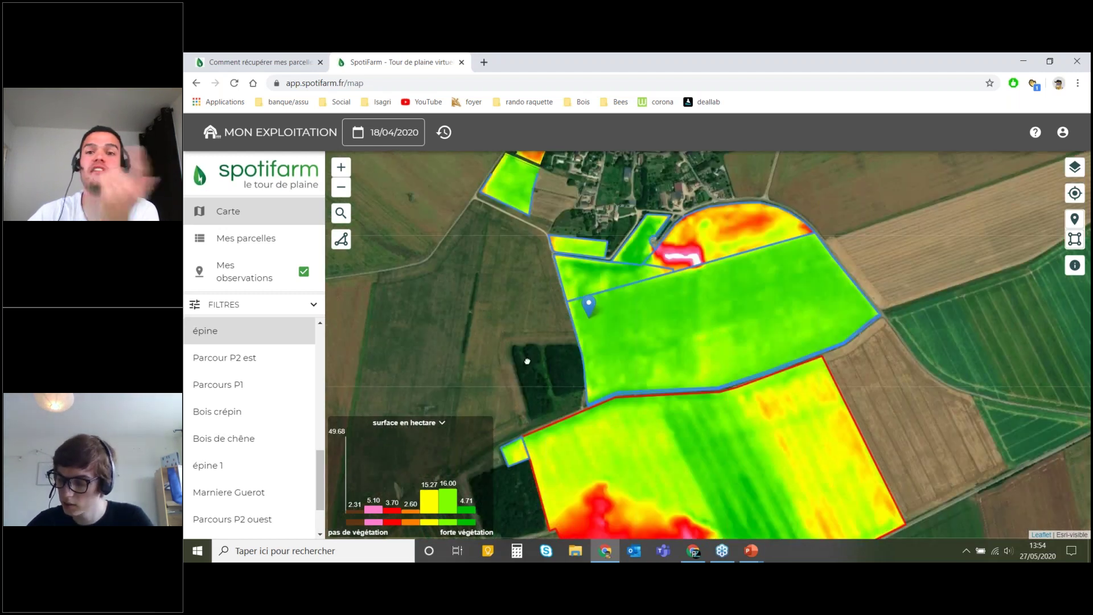
drag(526, 360, 458, 492)
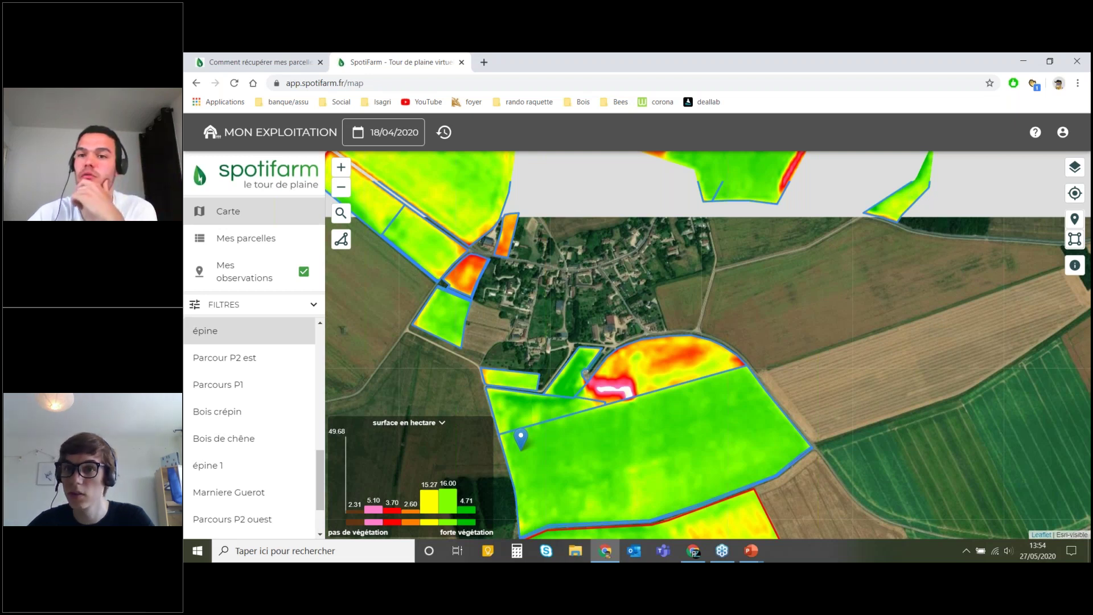
drag(826, 154, 770, 244)
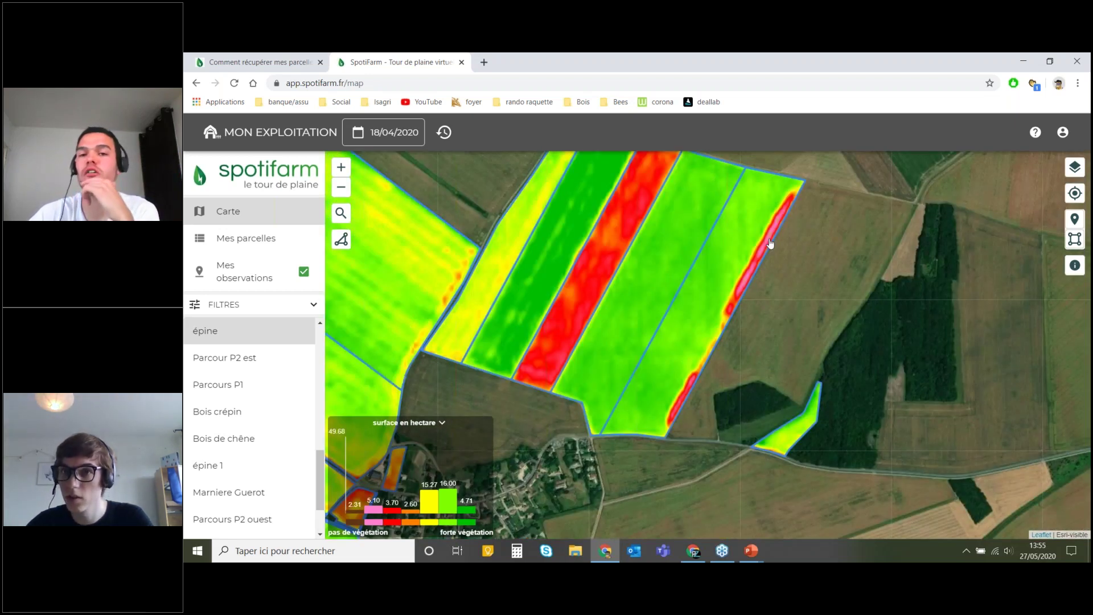
click(769, 244)
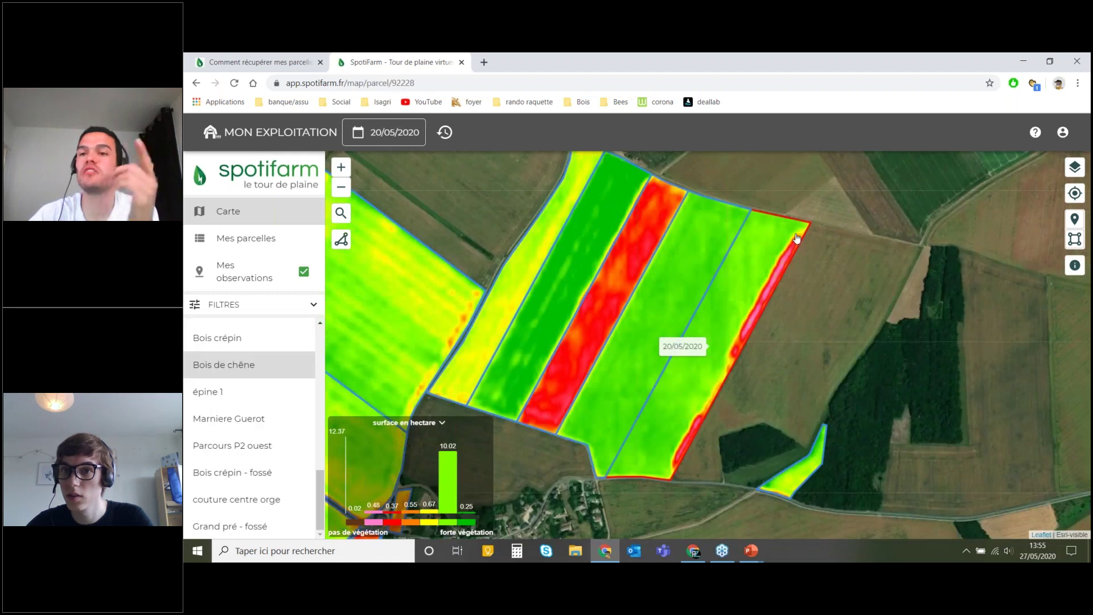
Step: Draw an observation zone of about 0.71 ha around the red and pink strip along the Bois de chêne parcel's northeastern edge
click(1075, 240)
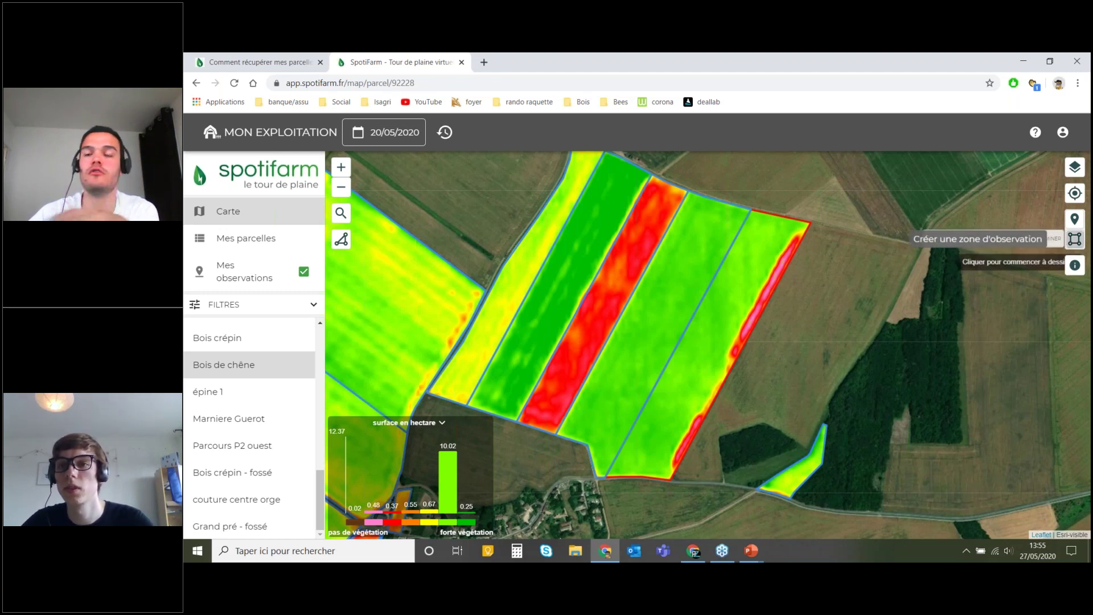
click(1076, 242)
click(1076, 242)
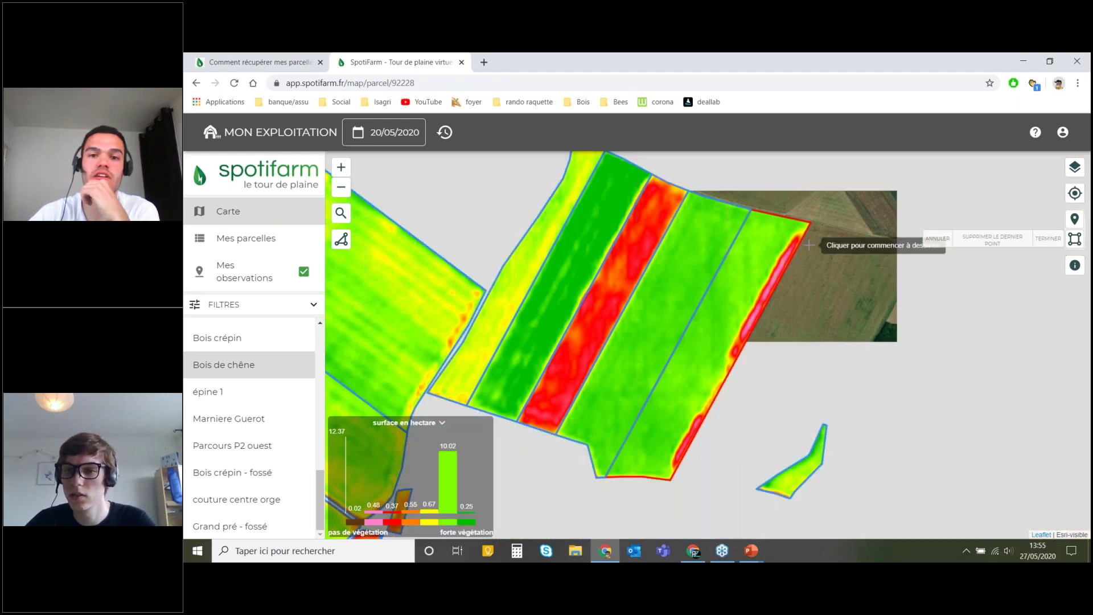
scroll(808, 244, up, 2)
click(749, 205)
click(650, 359)
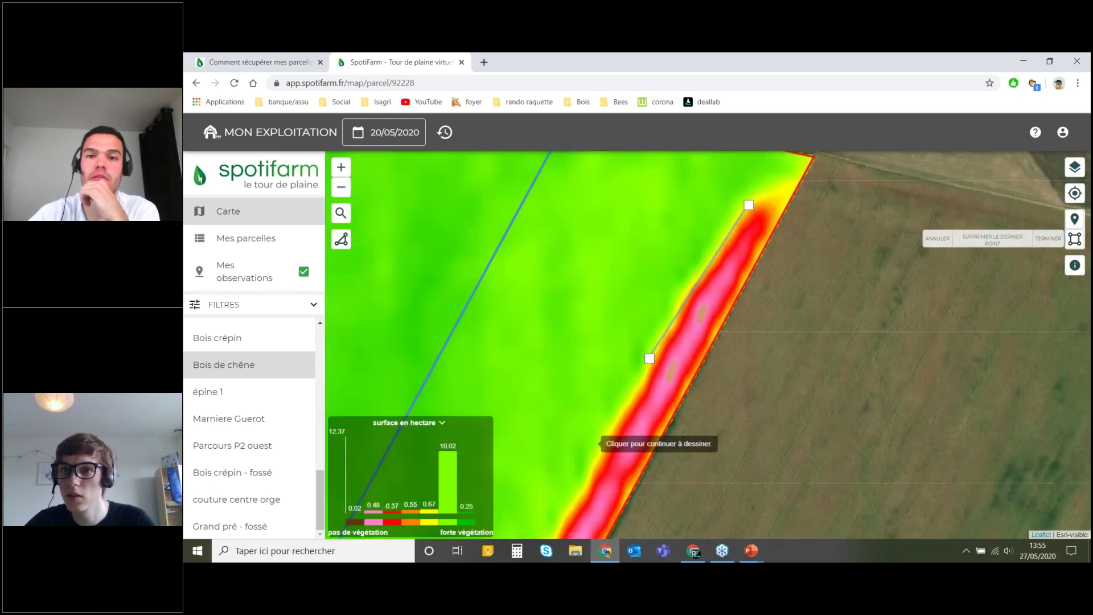
click(619, 422)
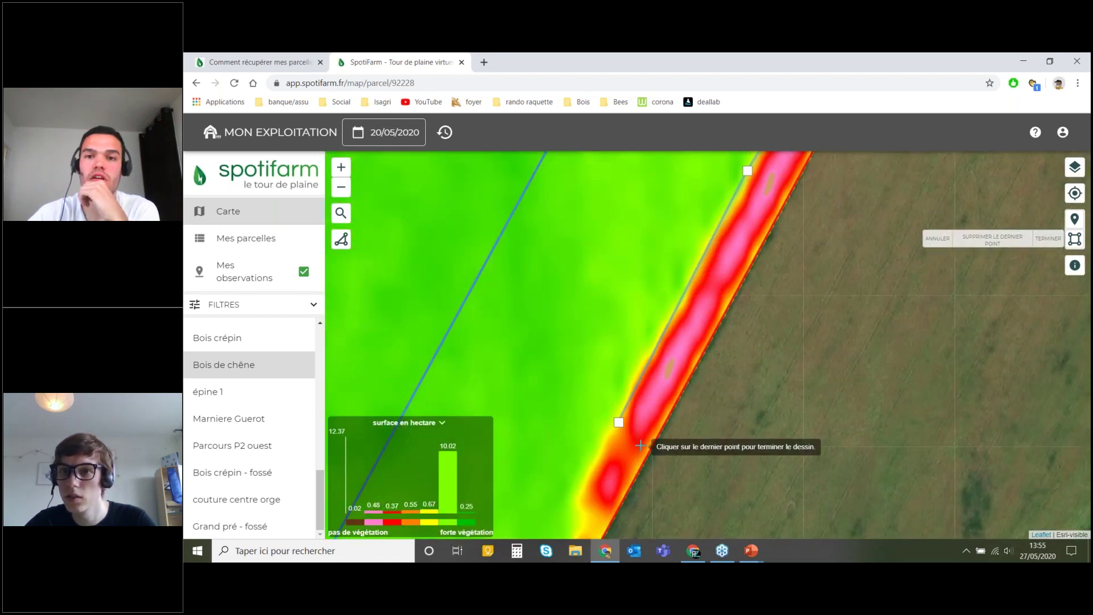
drag(640, 446, 764, 211)
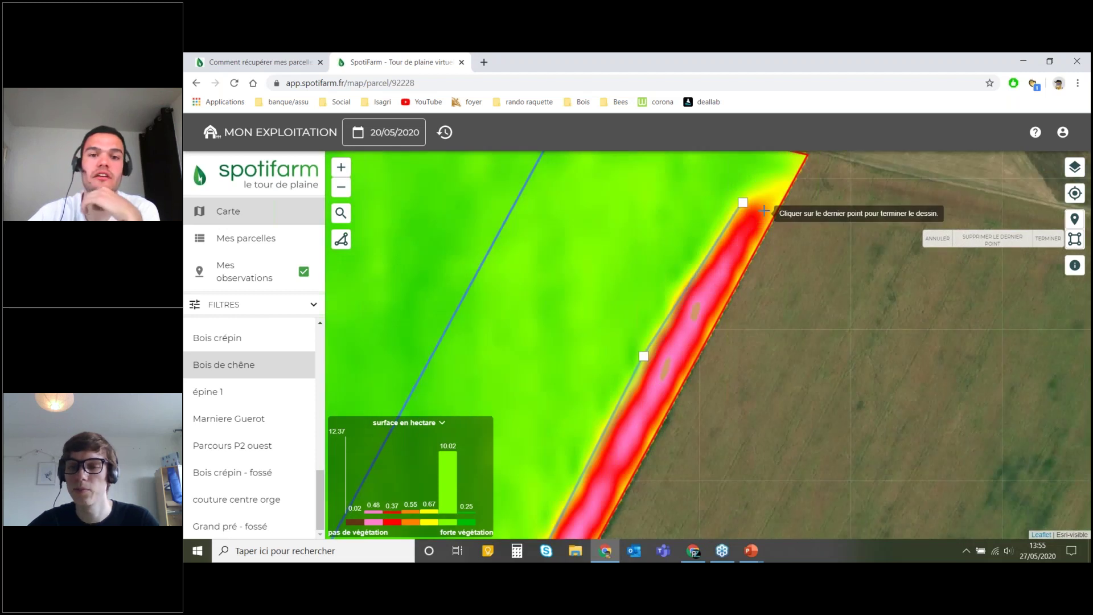
click(744, 203)
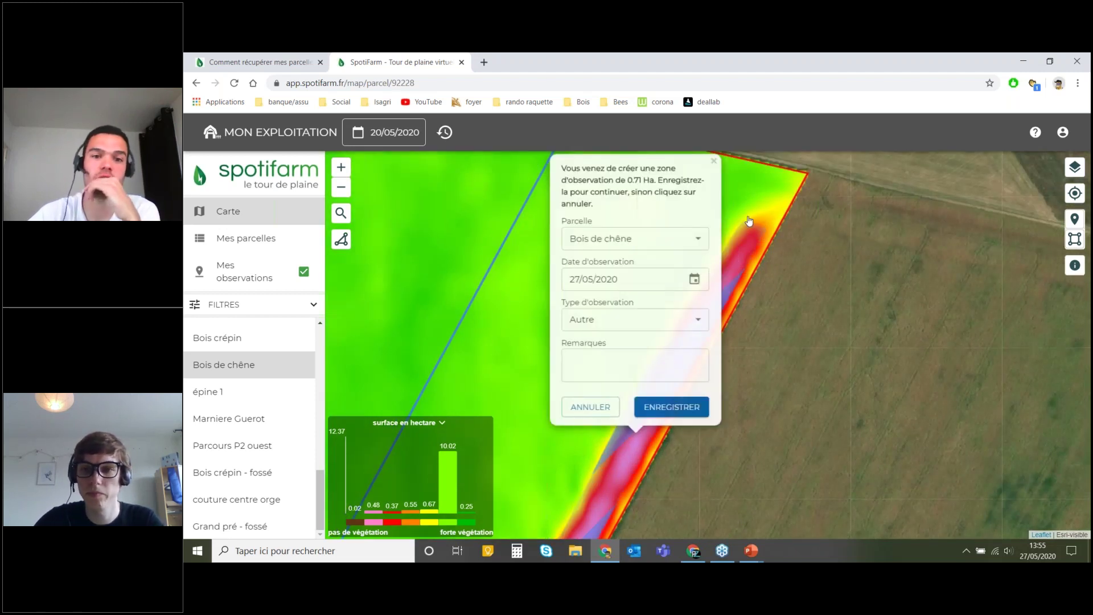
Step: Set the zone's observation type to Problème de levé, enter the remark "limaces" and save it
click(610, 367)
text(limaces)
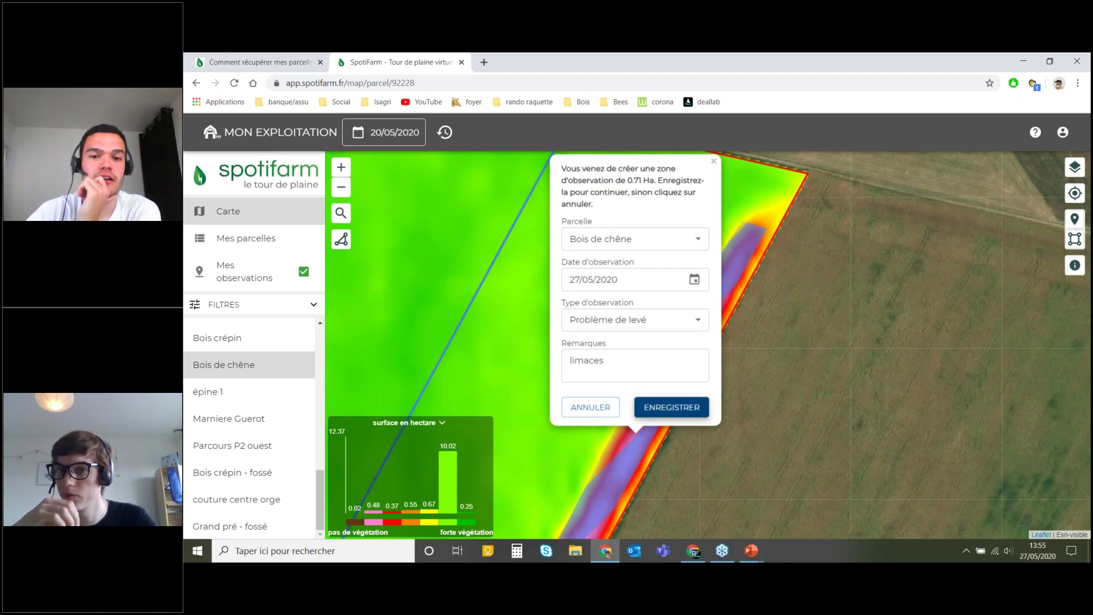
click(672, 408)
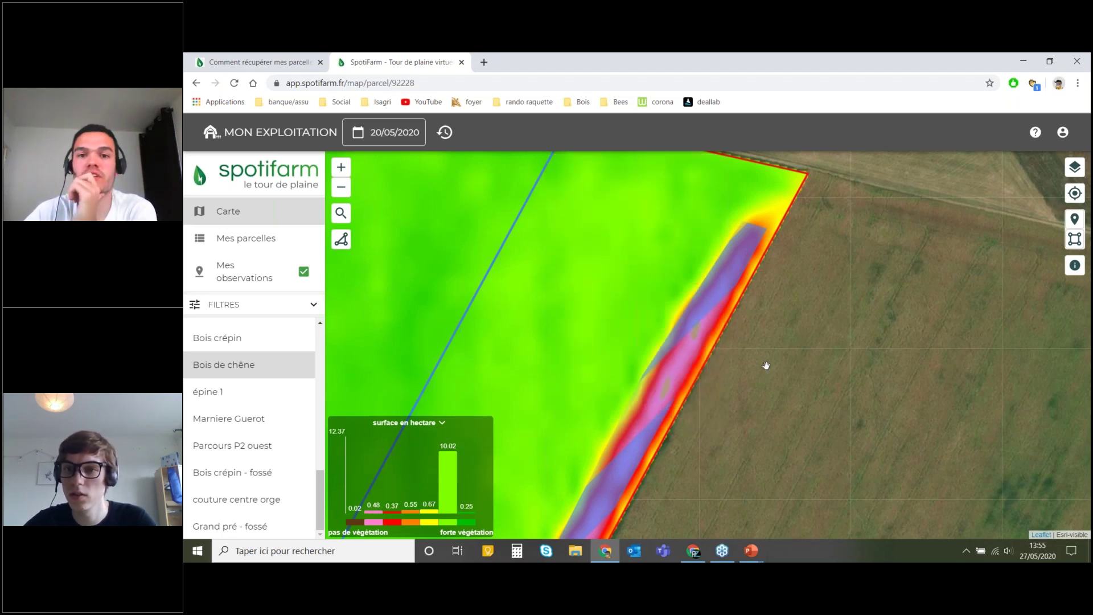
Step: Hide the recorded observations on the farm map
scroll(829, 403, down, 2)
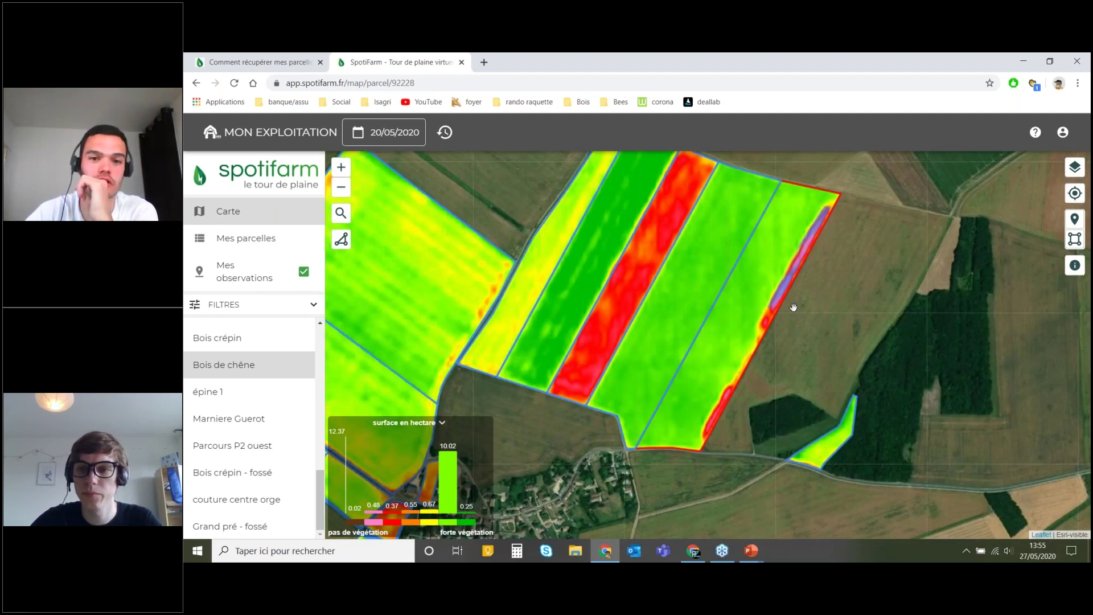
drag(794, 307, 782, 229)
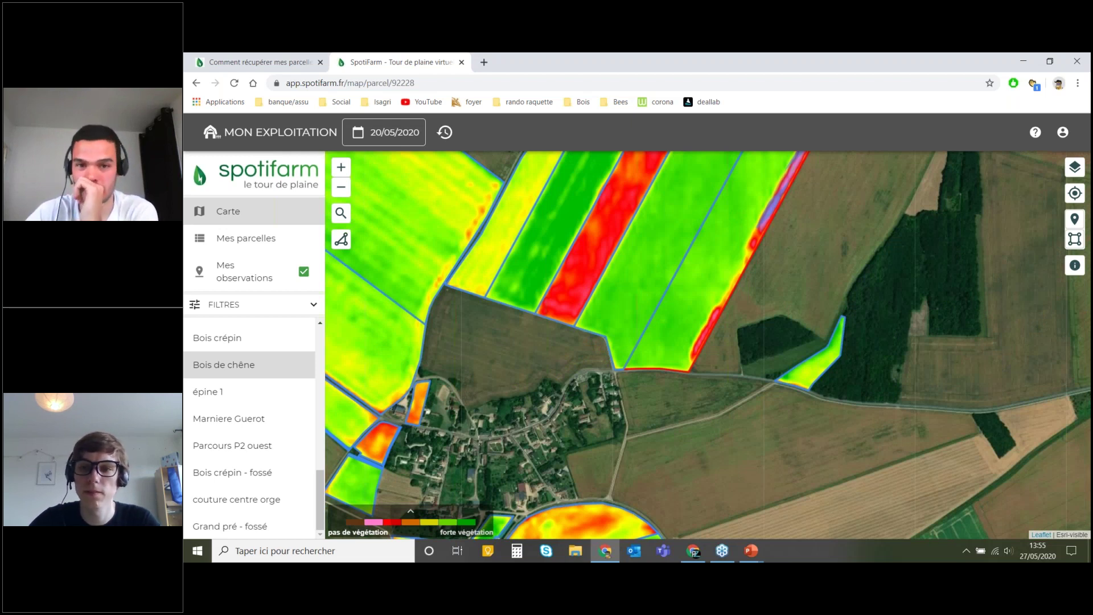
click(304, 273)
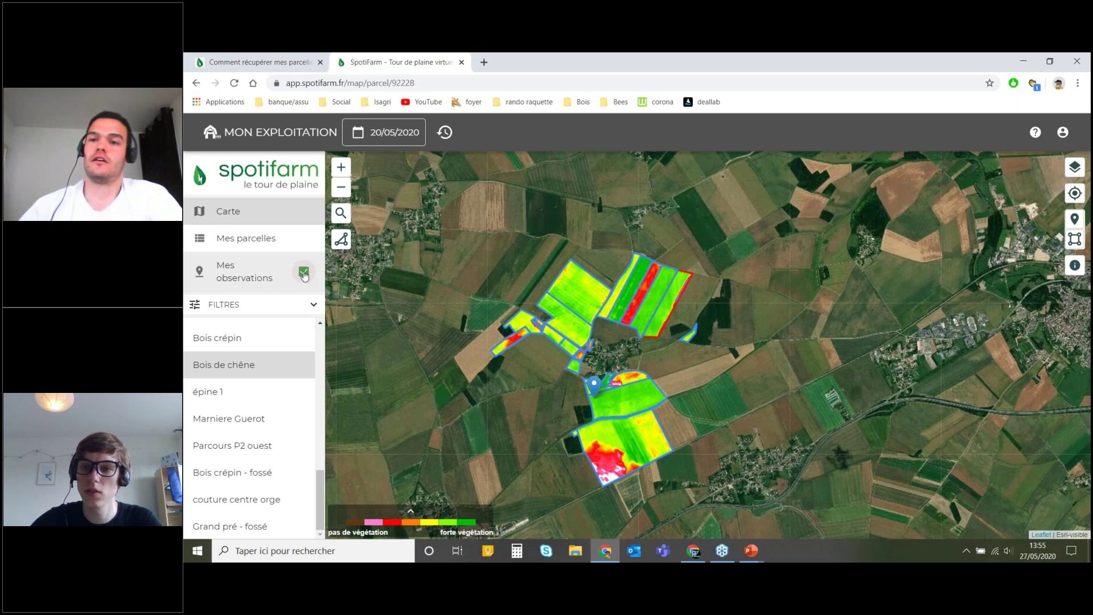
click(304, 273)
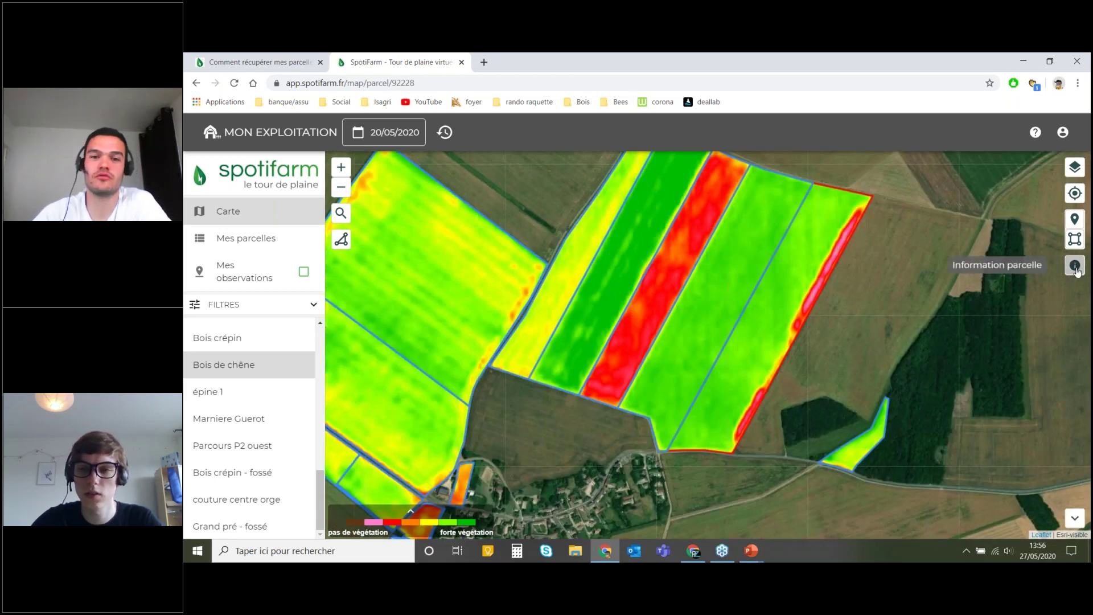
Step: Display the Bois de chêne parcel's information table and collapse it again
click(1076, 266)
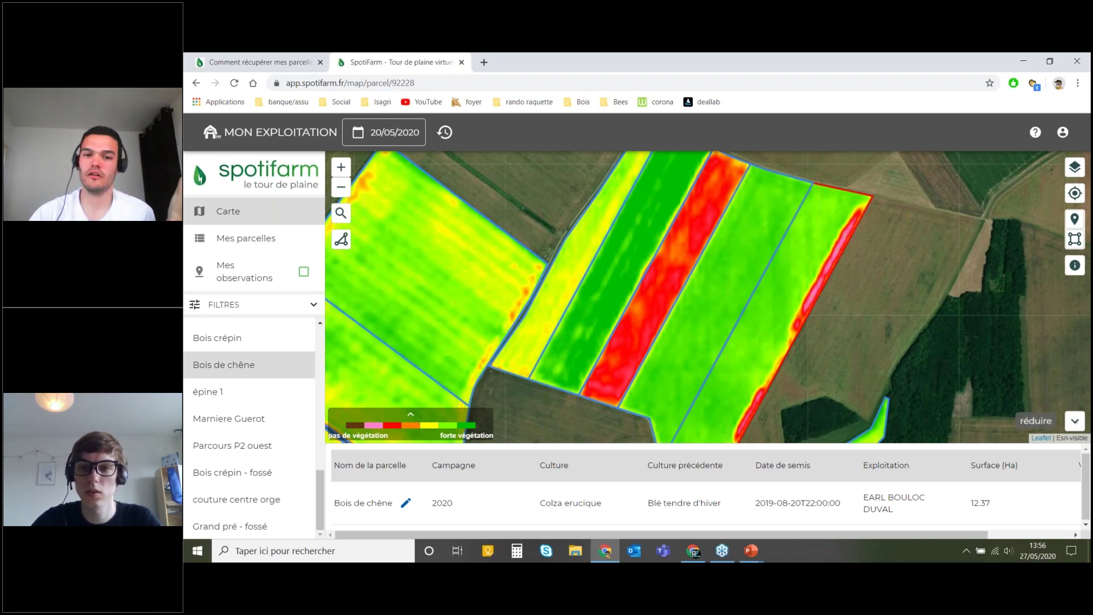
click(1075, 421)
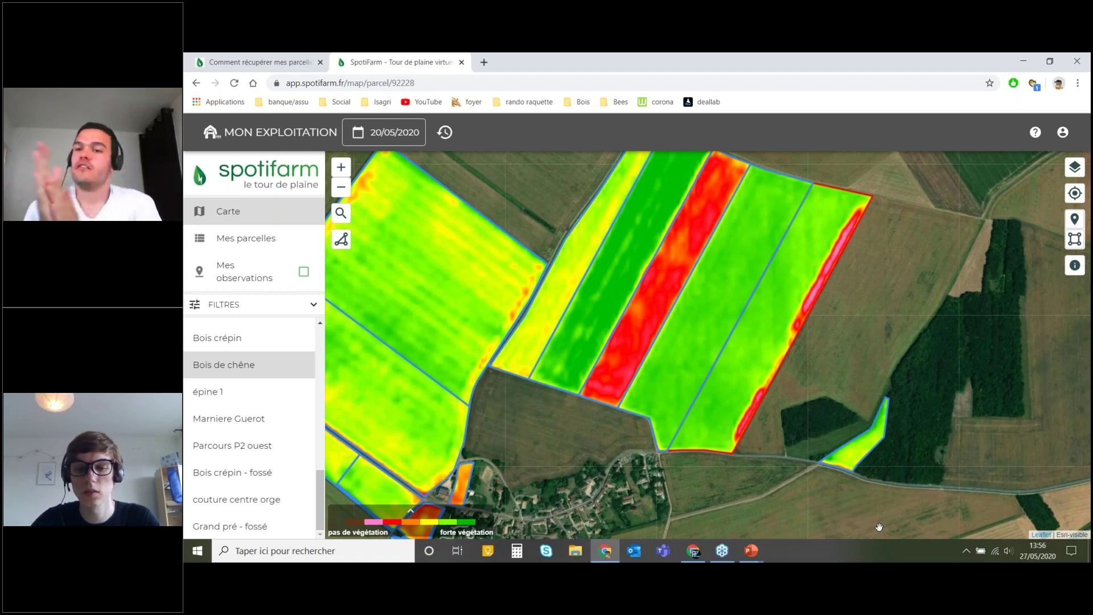
Step: Switch to the PowerPoint slideshow showing the slide "Repérer les zones à surveiller"
click(751, 550)
click(815, 501)
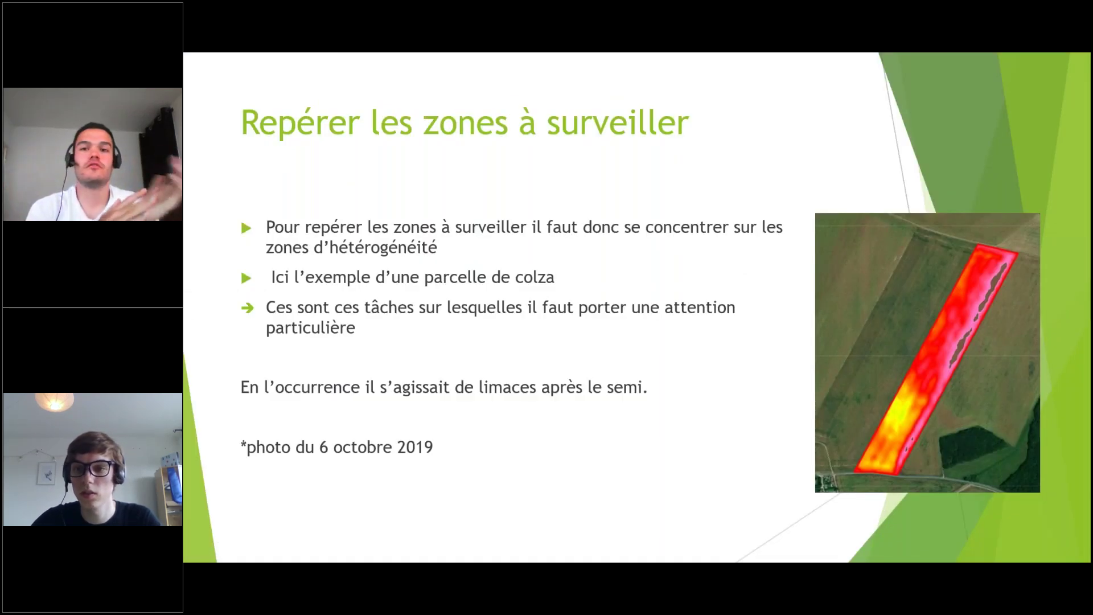
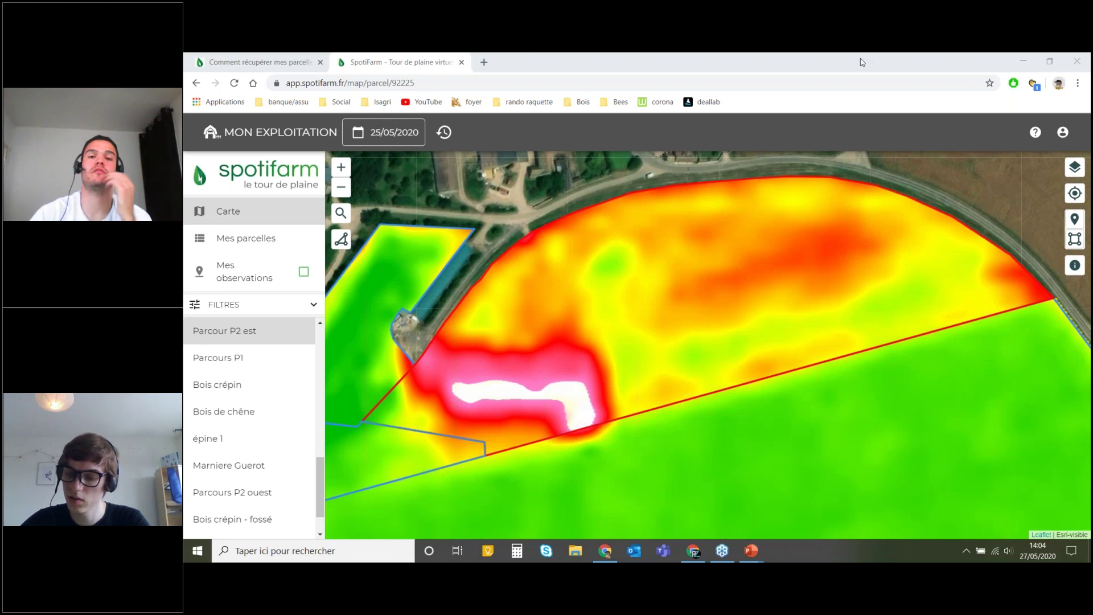
Step: Switch from the map to the GoToWebinar window
click(635, 294)
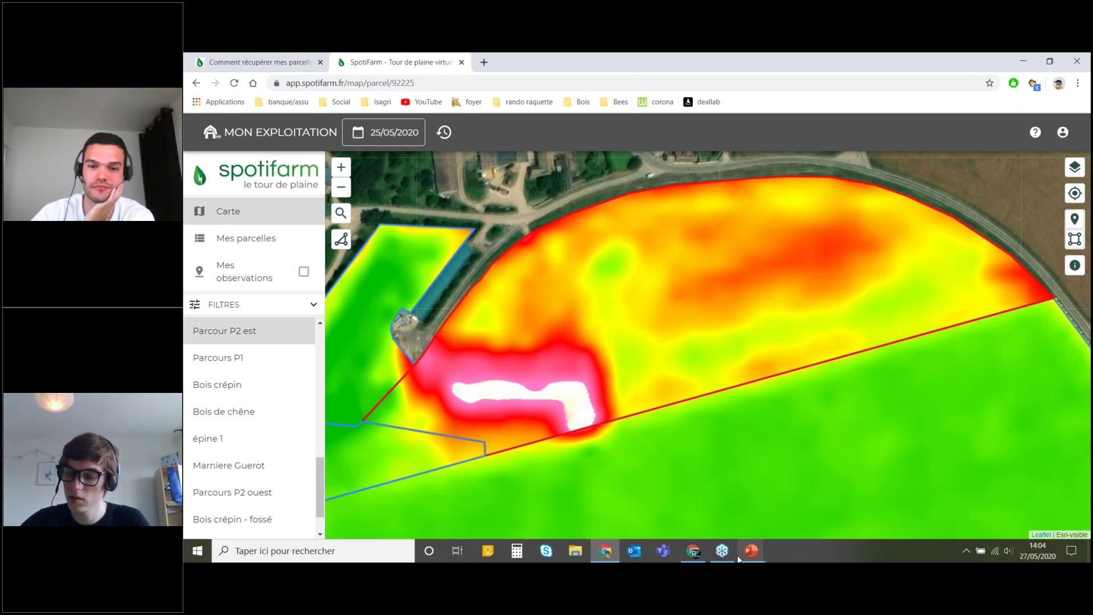
mouse_move(730, 559)
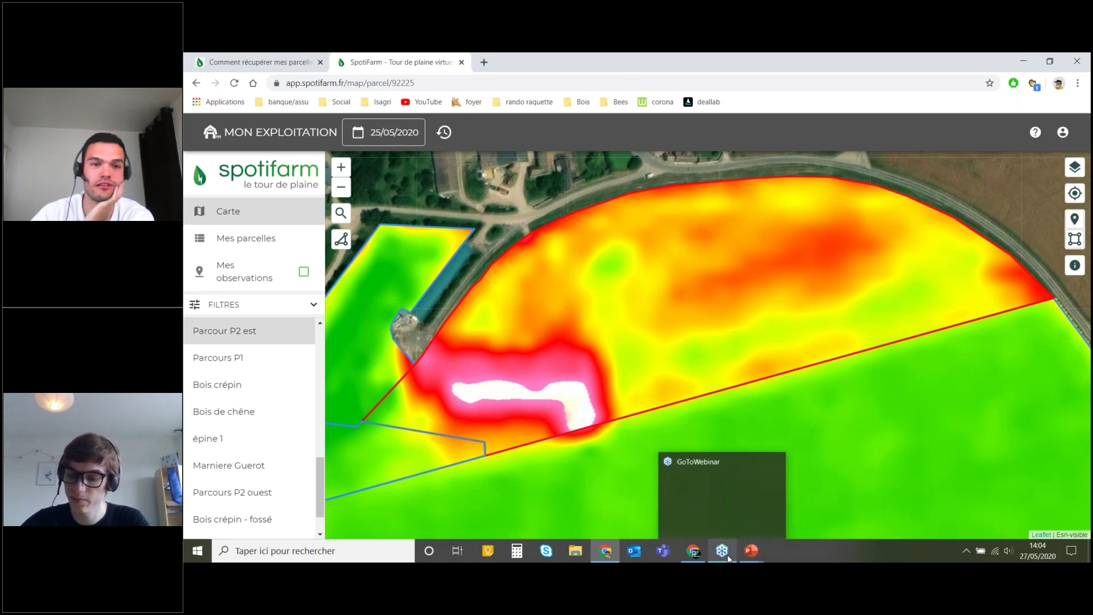
click(729, 559)
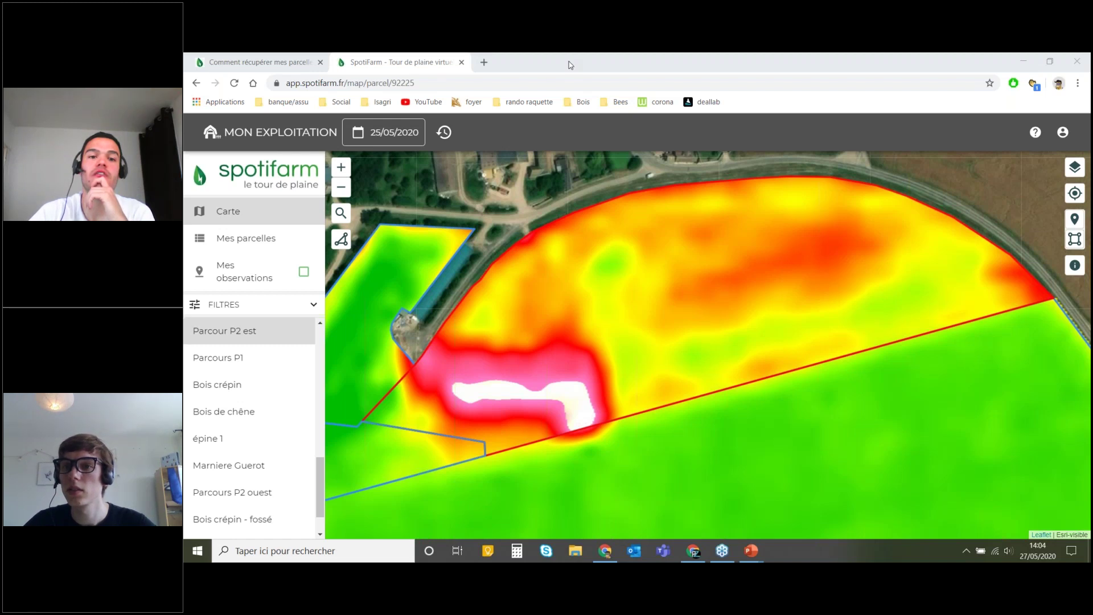
Step: Select the épine parcel, south of the large green parcel, to show its 18/04/2020 image
scroll(507, 228, down, 3)
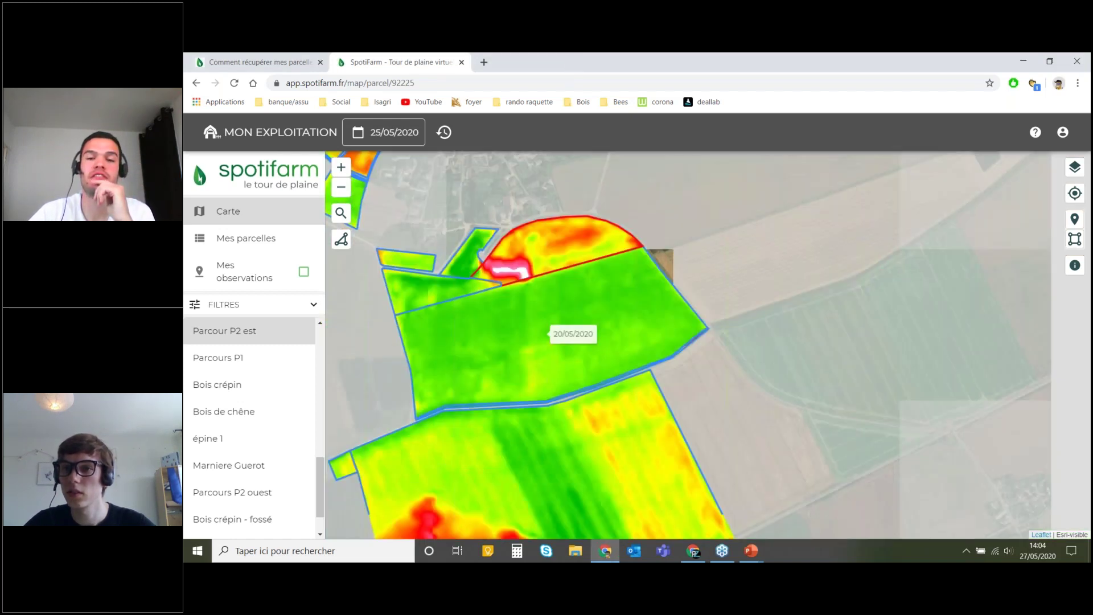
drag(704, 407, 771, 273)
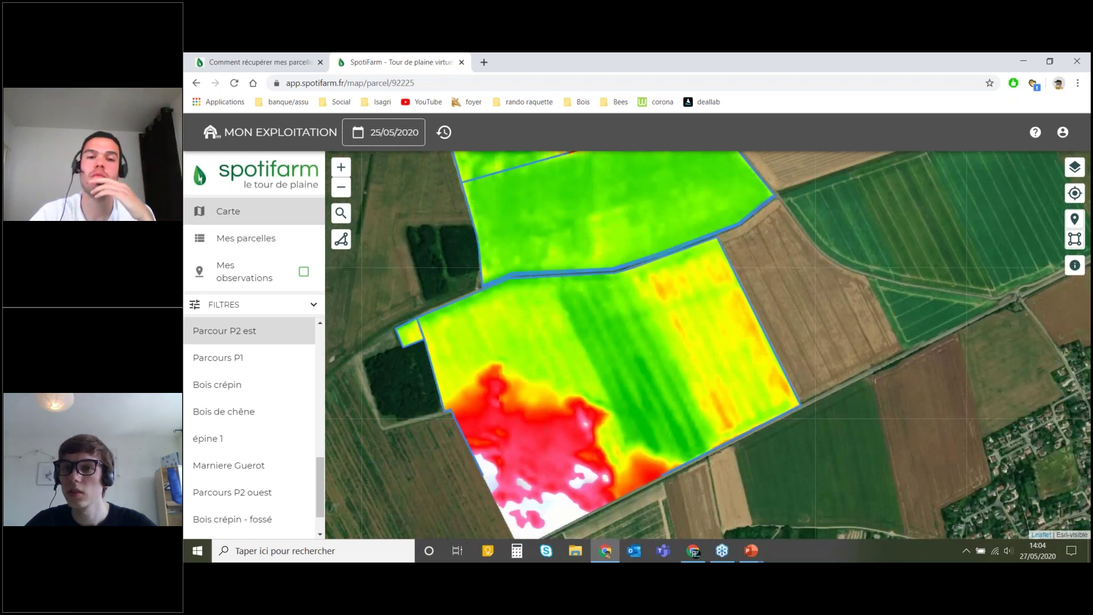
drag(543, 322, 581, 294)
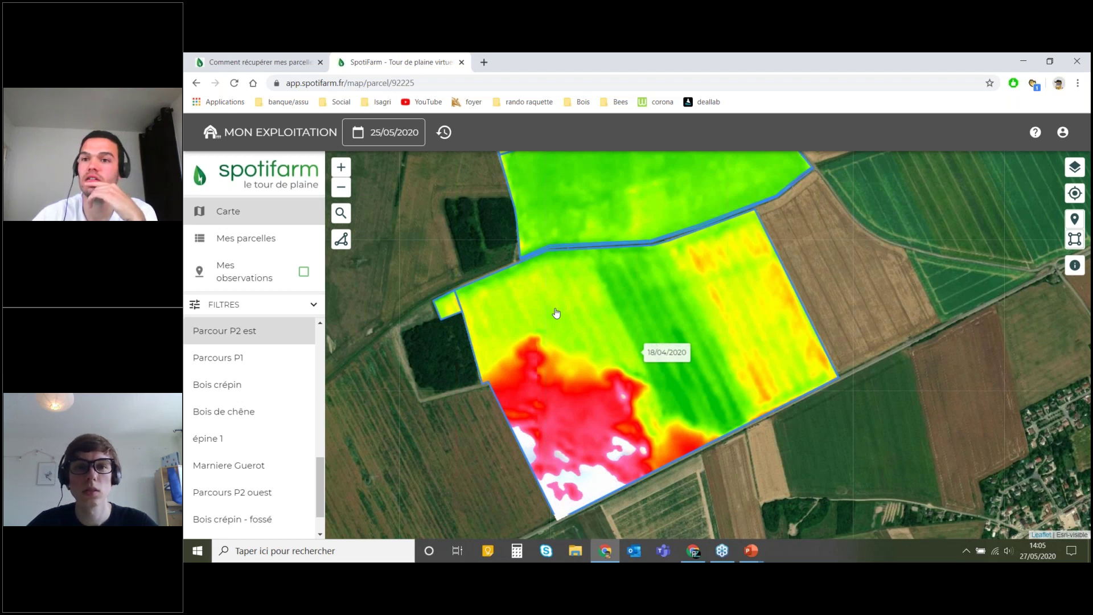
click(556, 313)
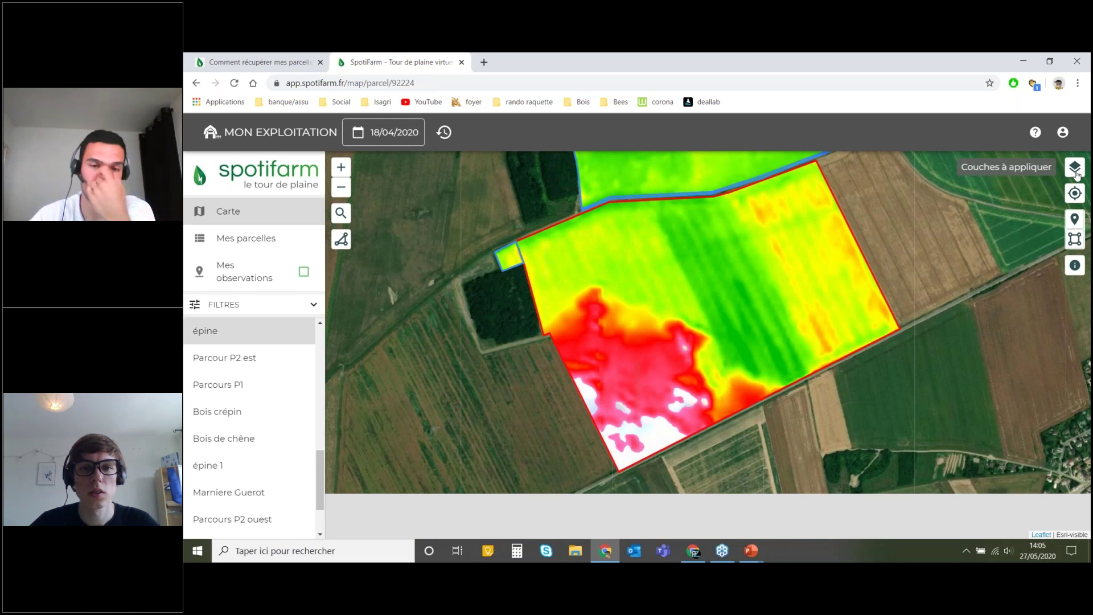
Step: Show the Visible layer for all parcels on the 18/04/2020 image and inspect the clouds and shadows around the épine parcel
click(1075, 169)
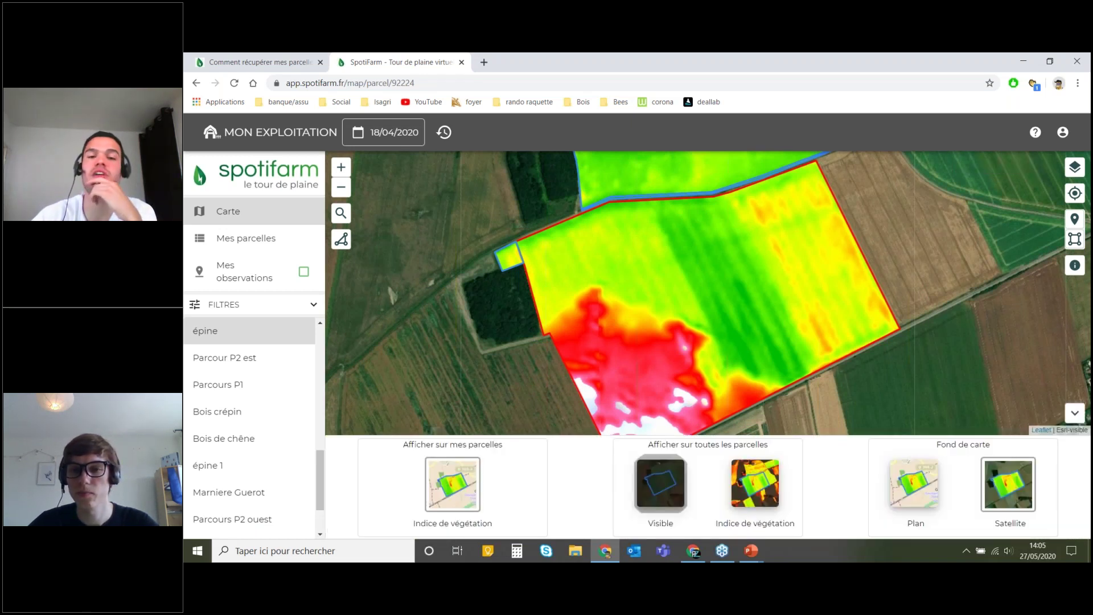
click(661, 484)
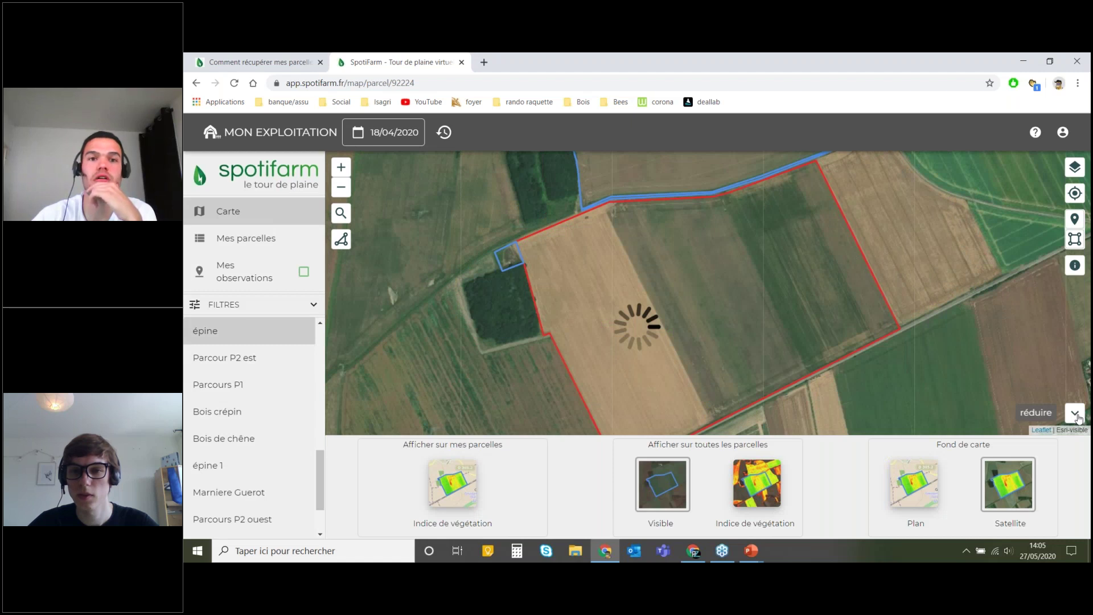
click(1076, 415)
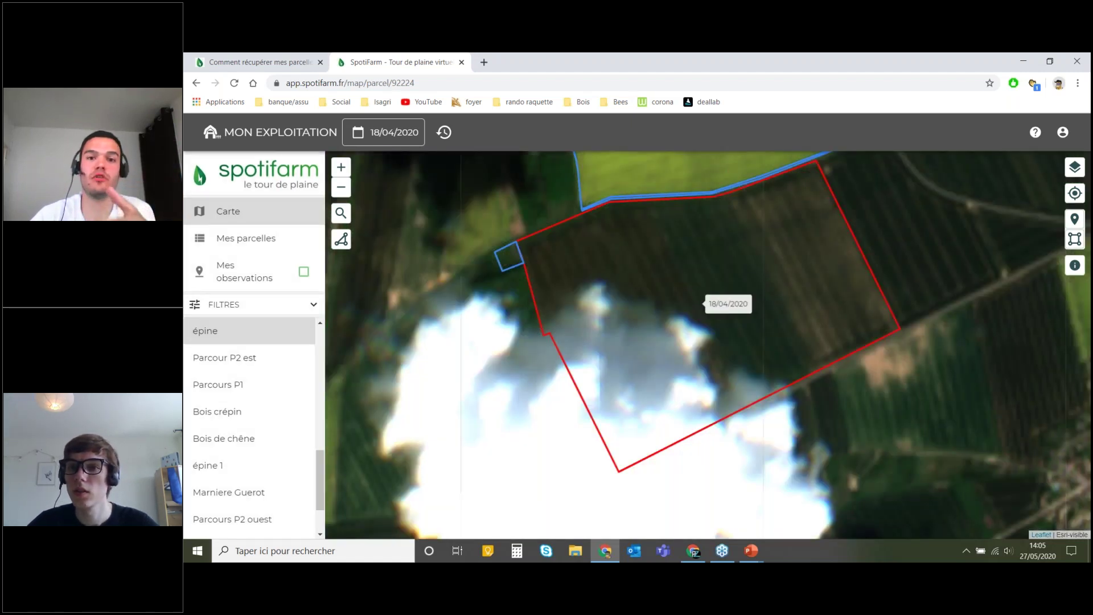
drag(513, 170, 598, 364)
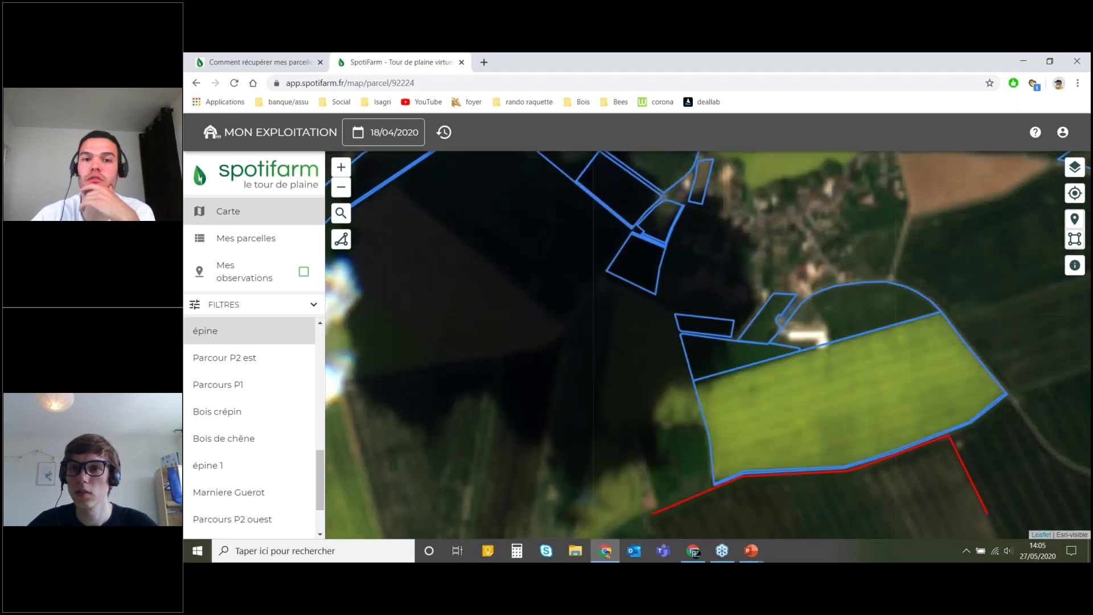
drag(597, 298, 581, 325)
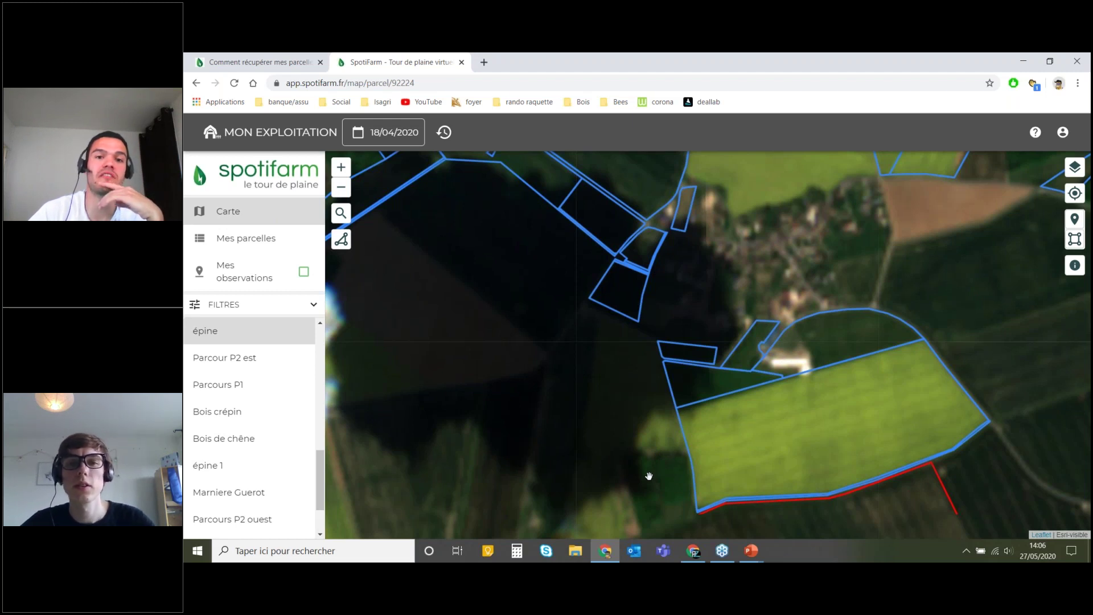
drag(649, 476, 487, 253)
drag(693, 569, 713, 531)
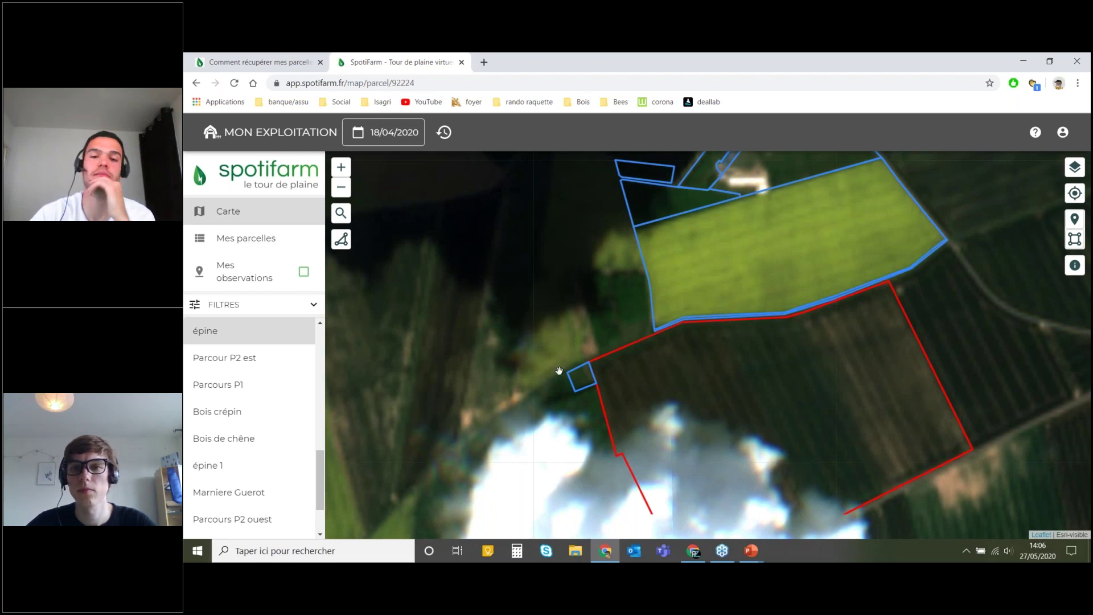
Step: Switch the map back to the Indice de végétation layer on the farm's own parcels and collapse the layer choices
mouse_move(725, 553)
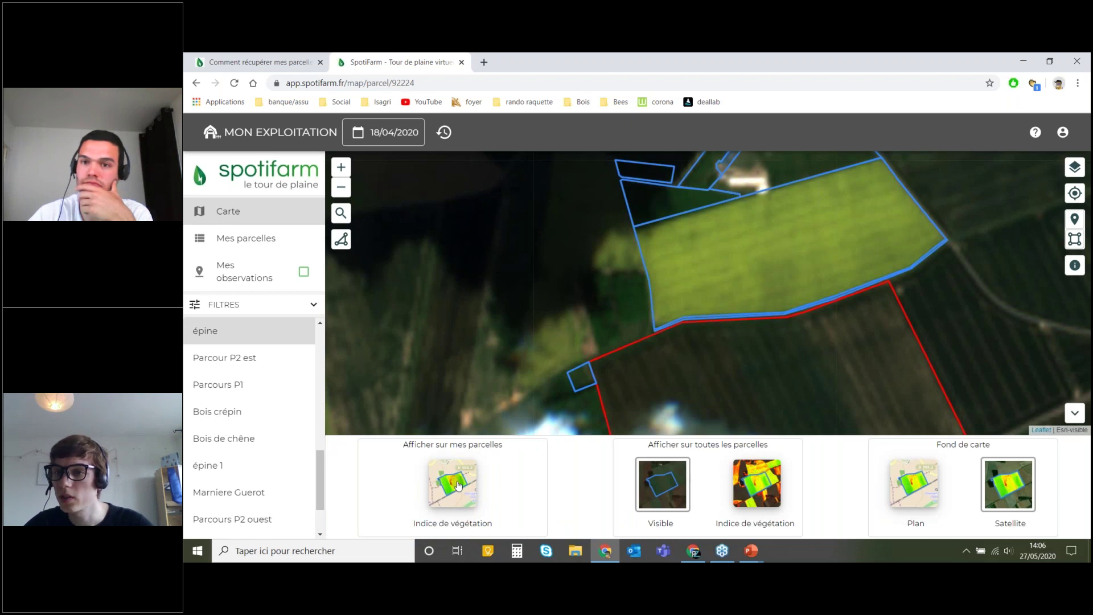
click(459, 485)
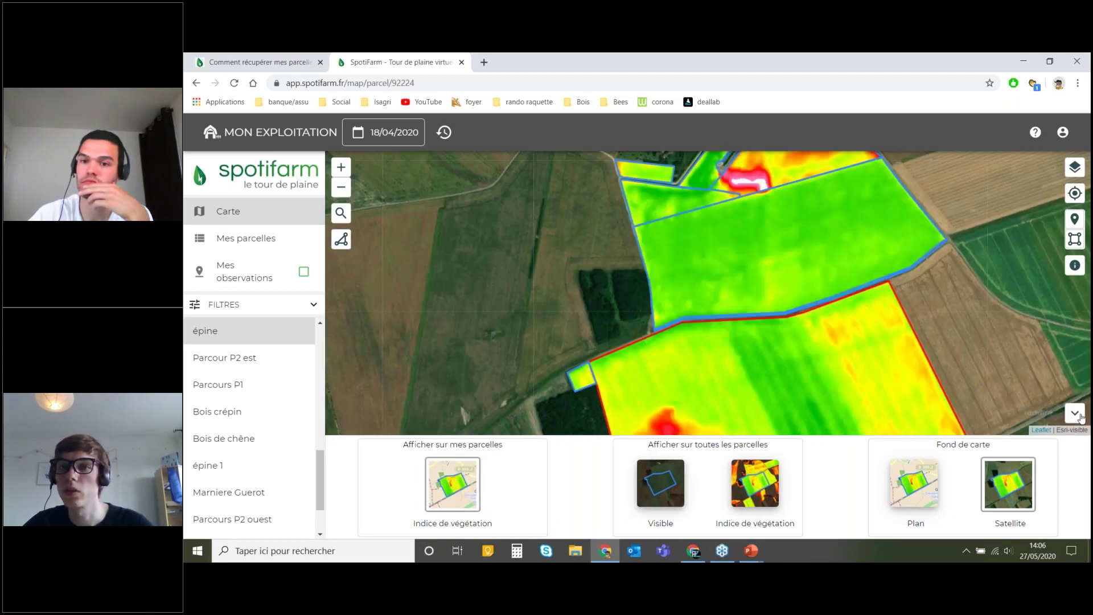
click(1078, 415)
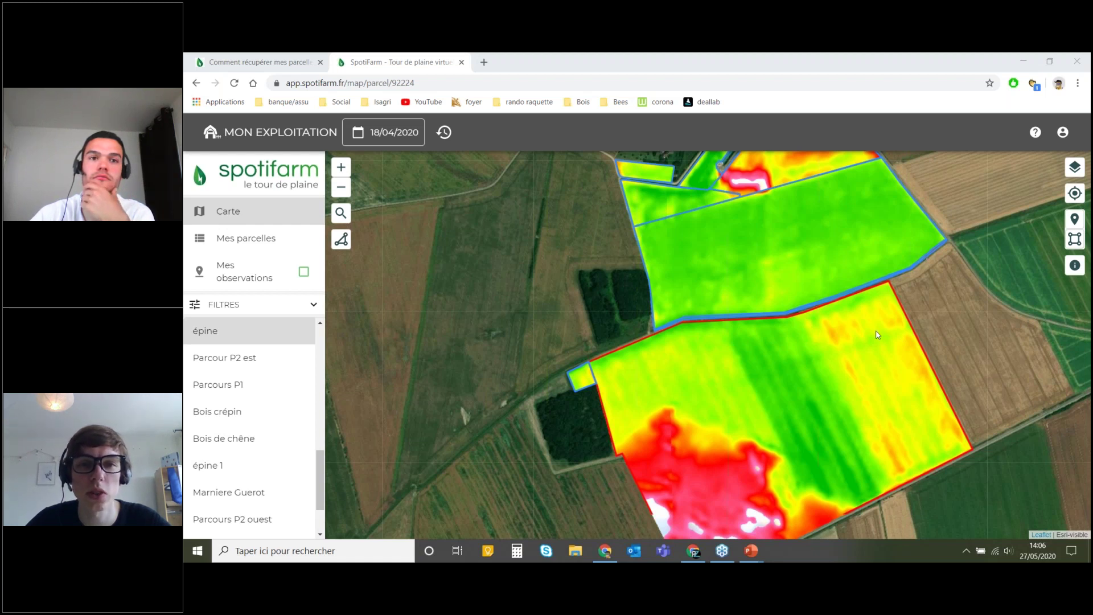
click(422, 63)
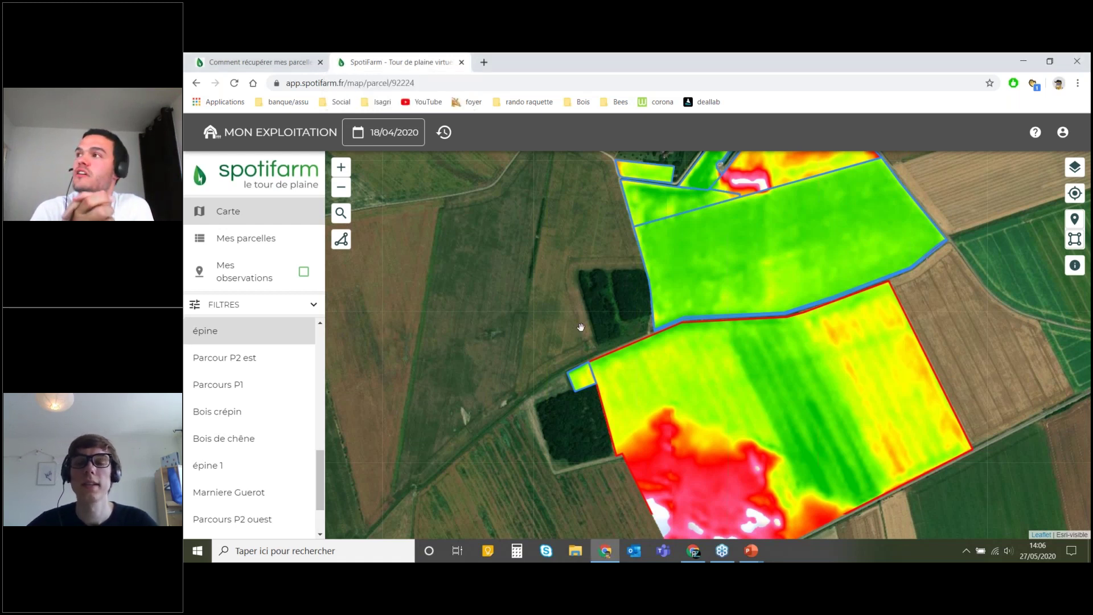